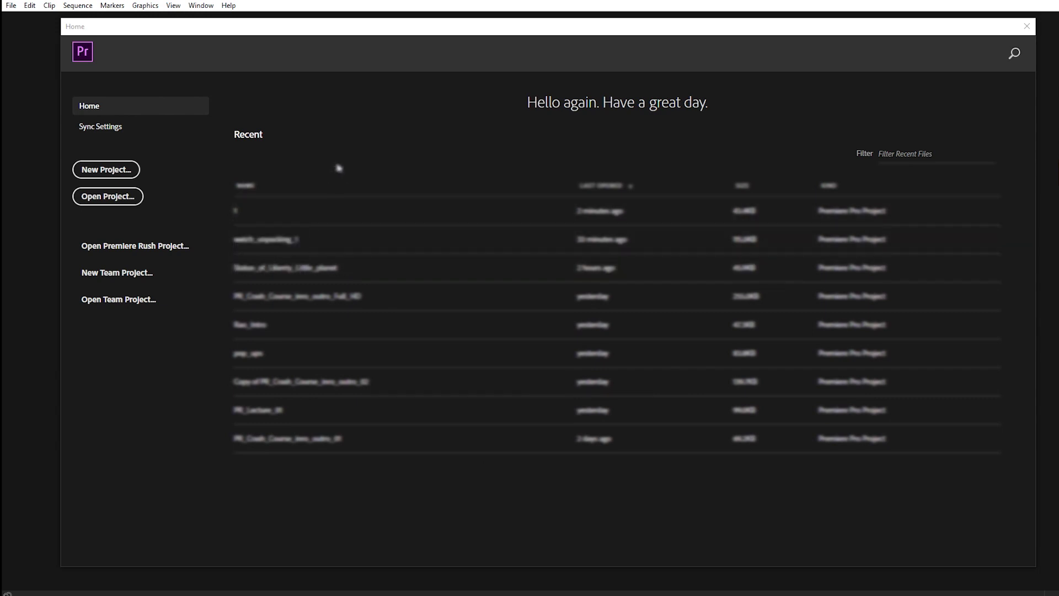
# Start a new project and replace Untitled with the name Lecture_01_interface_tut.
pyautogui.click(105, 170)
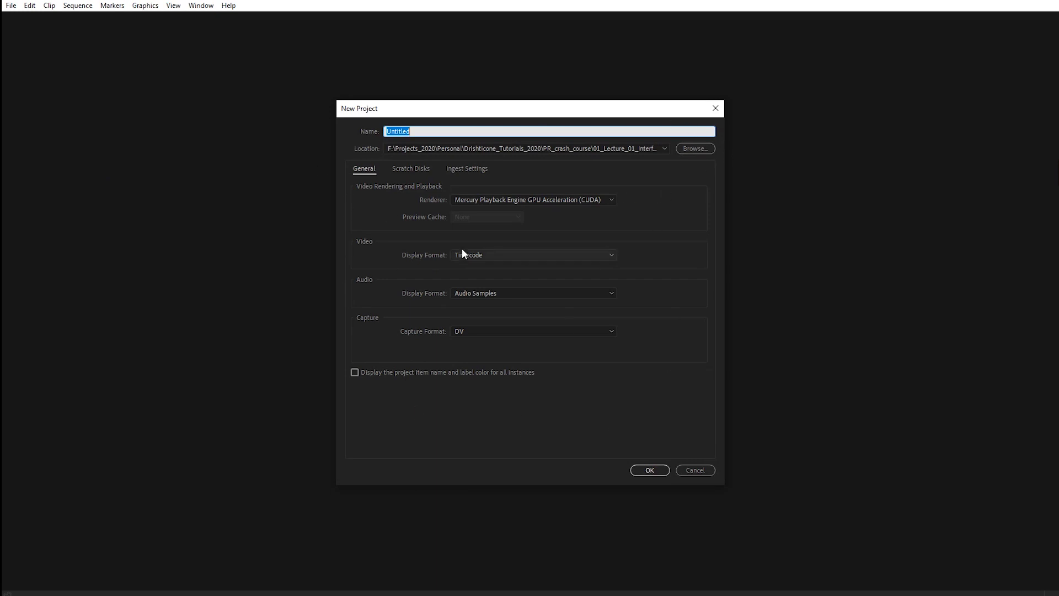
pyautogui.click(715, 109)
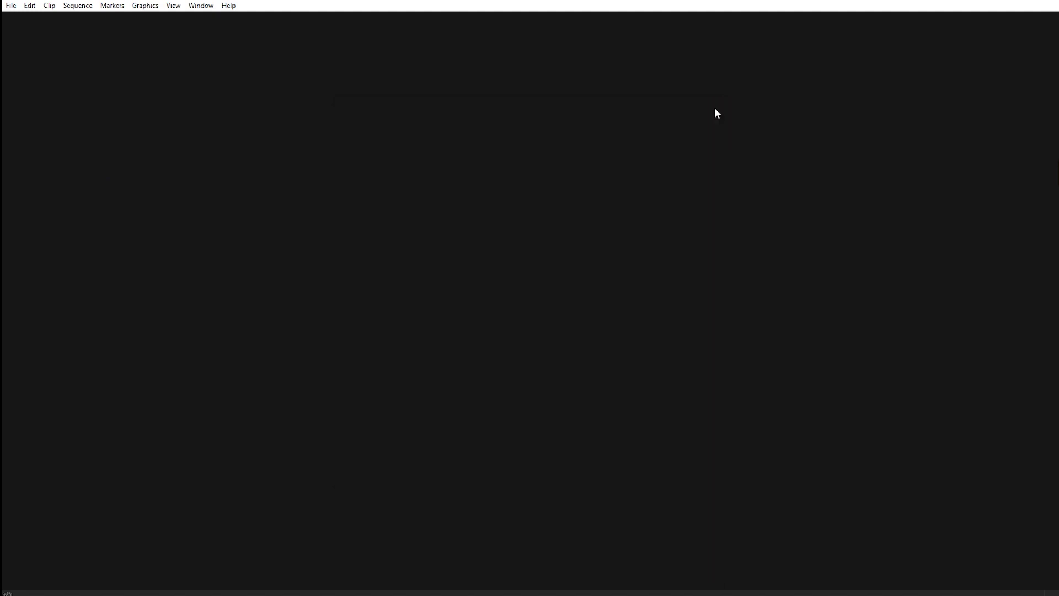
pyautogui.click(10, 7)
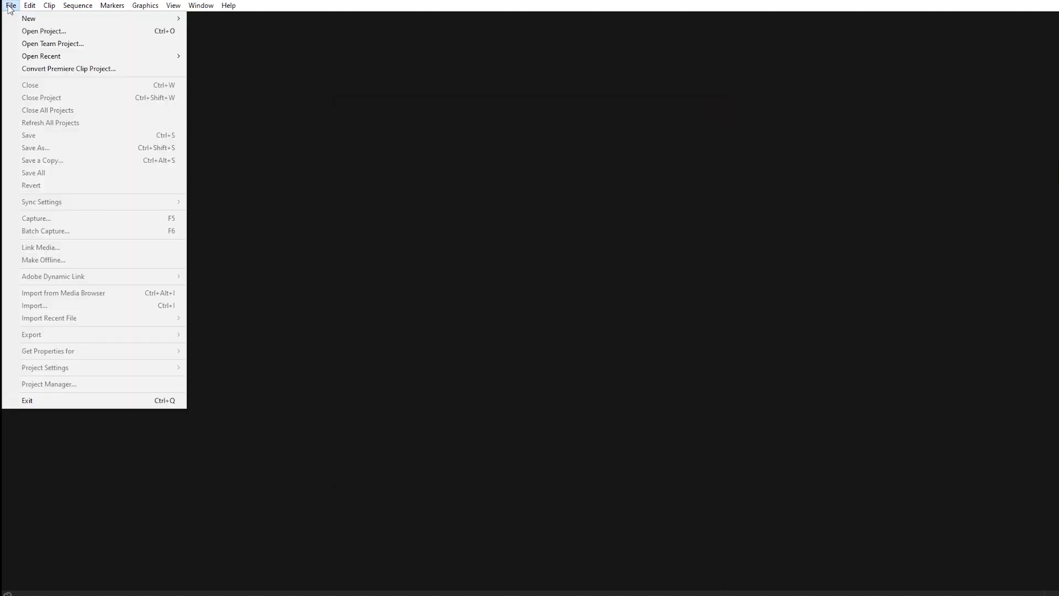
pyautogui.moveTo(138, 18)
pyautogui.click(250, 20)
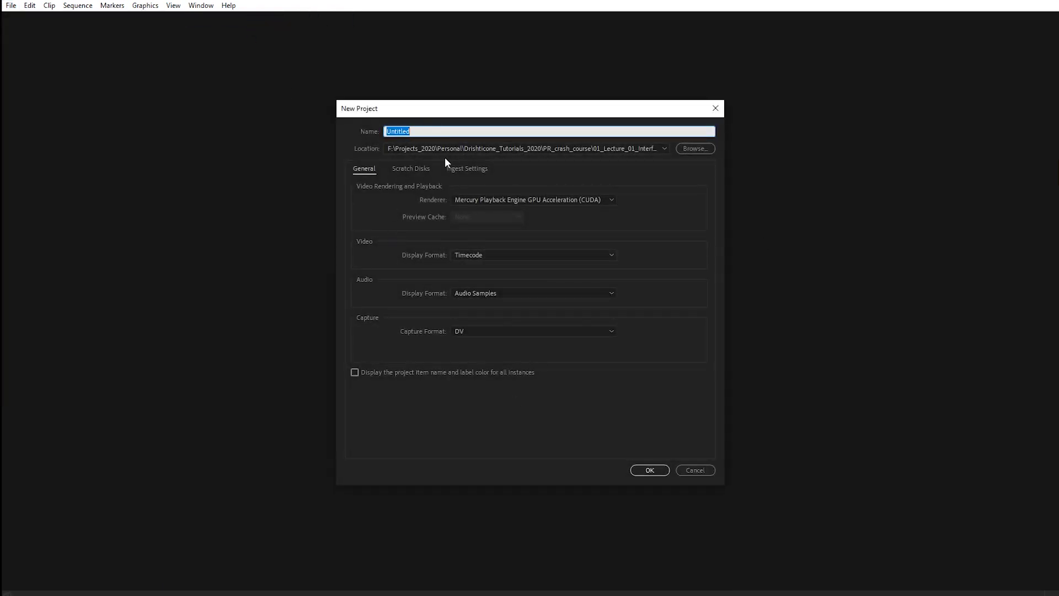
pyautogui.click(438, 131)
pyautogui.doubleClick(432, 133)
pyautogui.write('Lecture_01_interface_tut')
# Set the project location to the 01_Lecture_01_Interface folder and create the project.
pyautogui.click(695, 150)
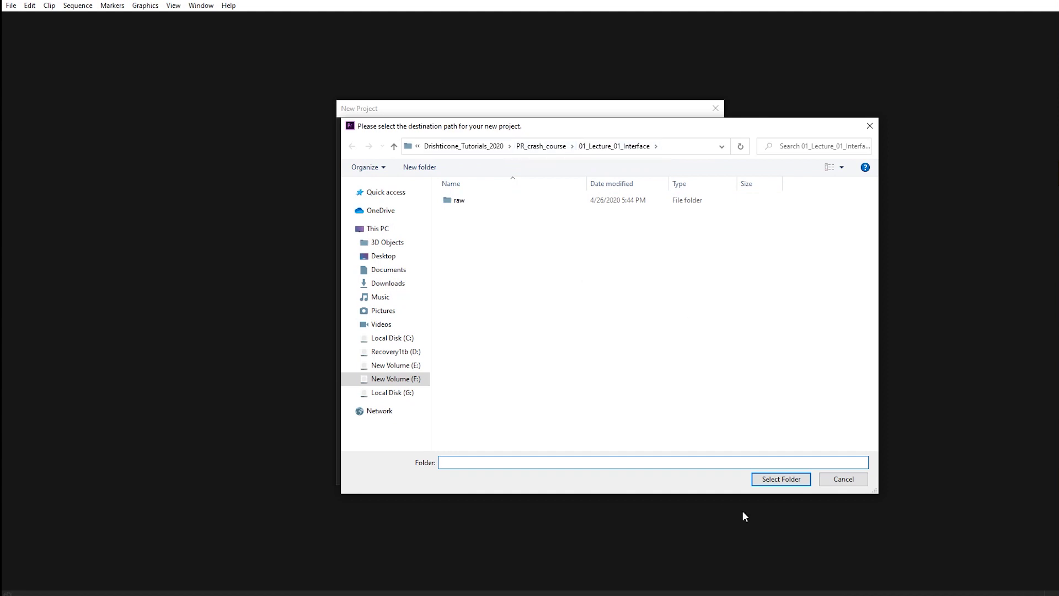
pyautogui.click(781, 479)
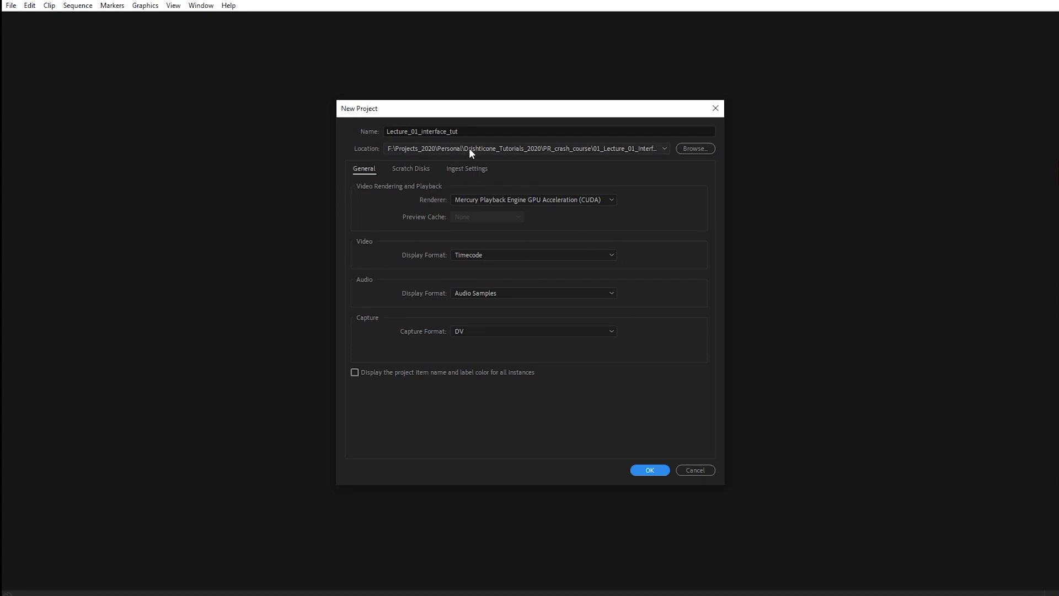
pyautogui.click(649, 471)
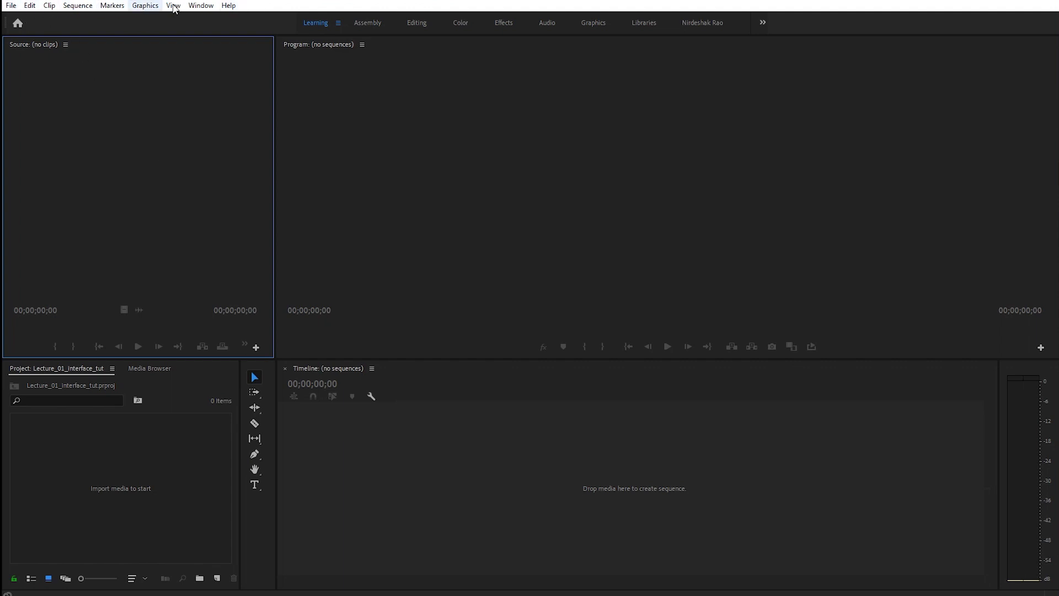
pyautogui.click(10, 6)
pyautogui.click(11, 6)
pyautogui.click(30, 7)
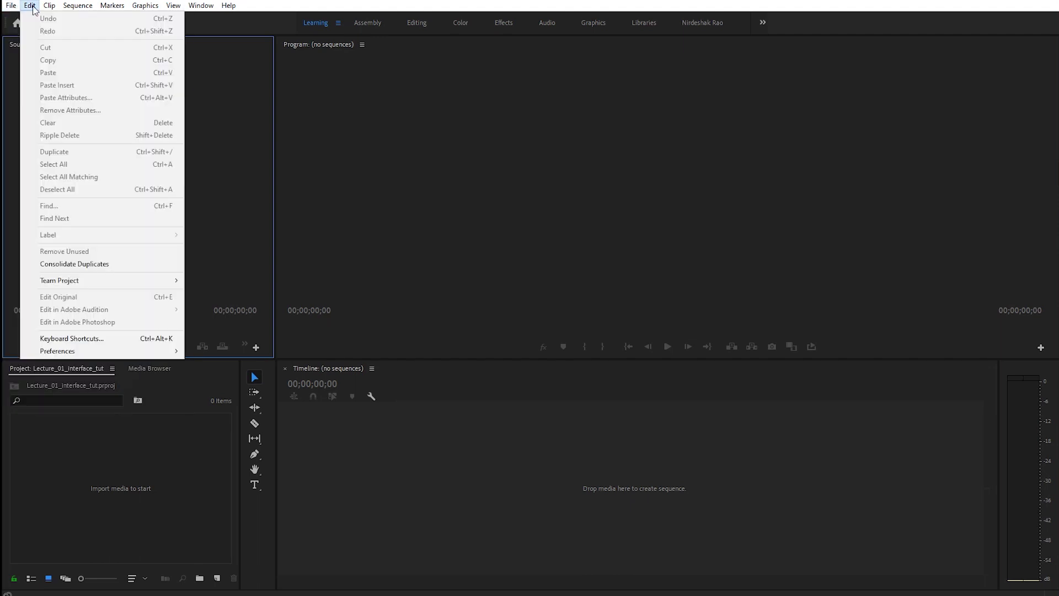
pyautogui.moveTo(50, 8)
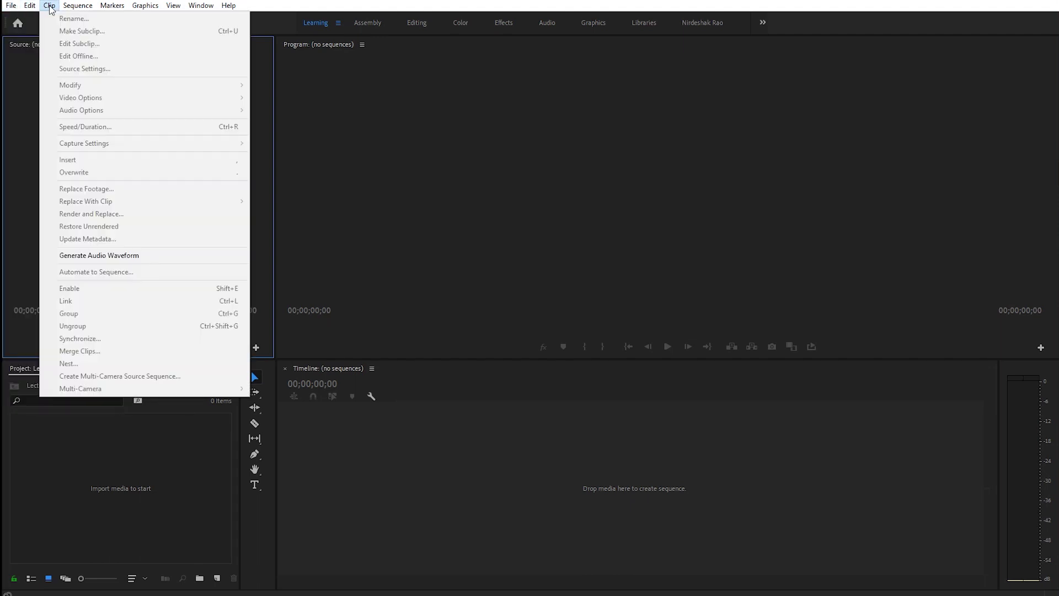
pyautogui.click(219, 6)
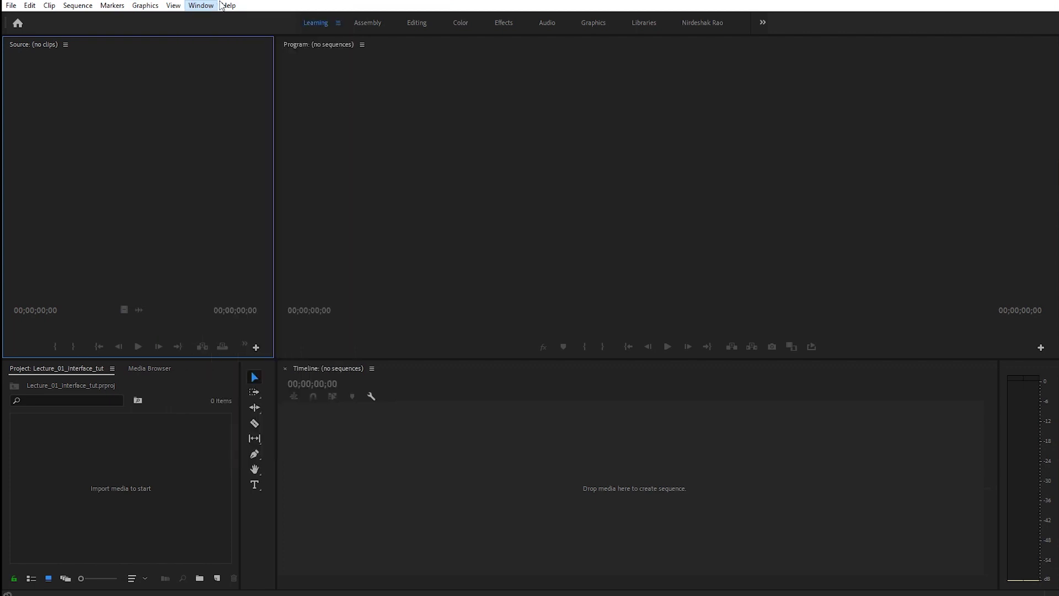
pyautogui.click(225, 5)
pyautogui.moveTo(198, 7)
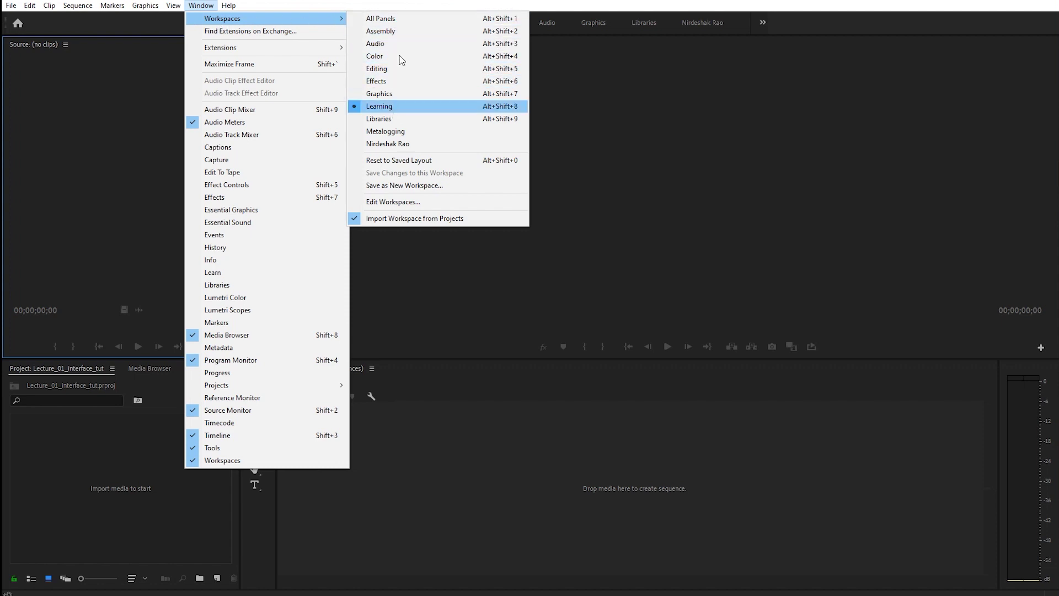
pyautogui.click(419, 6)
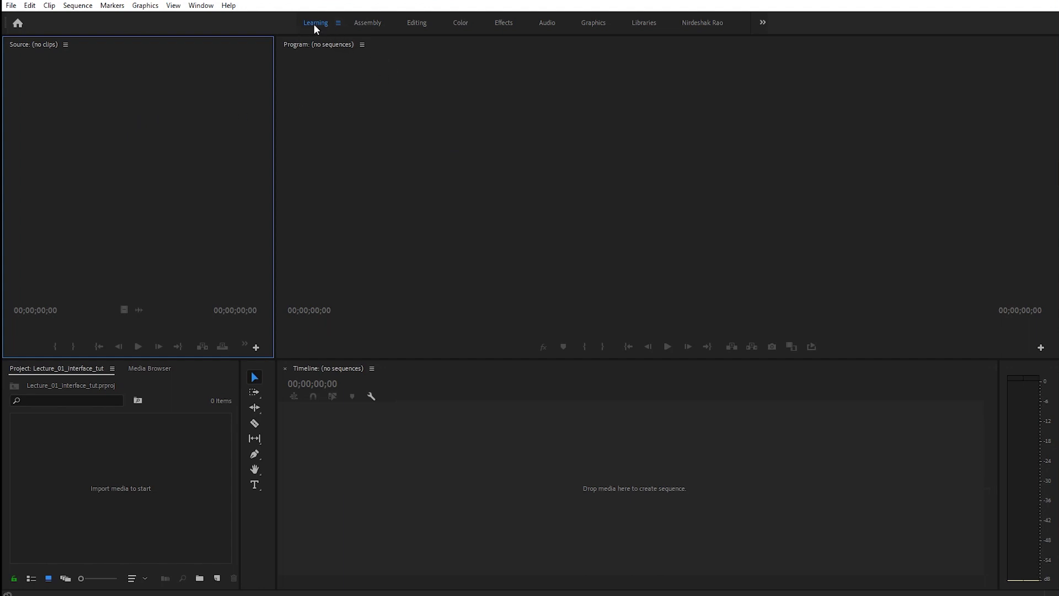
pyautogui.click(415, 24)
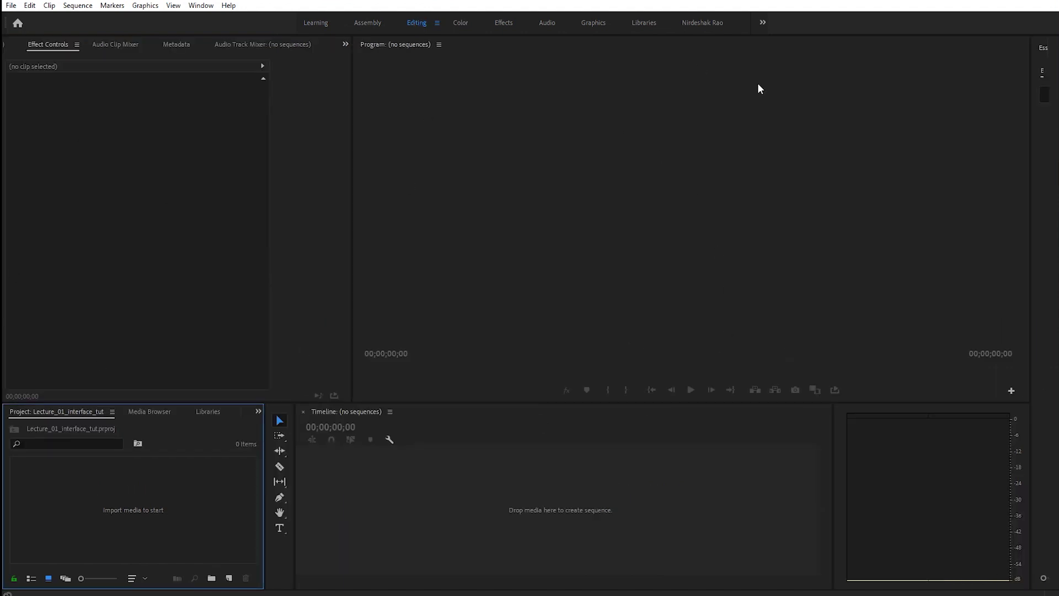
pyautogui.click(462, 23)
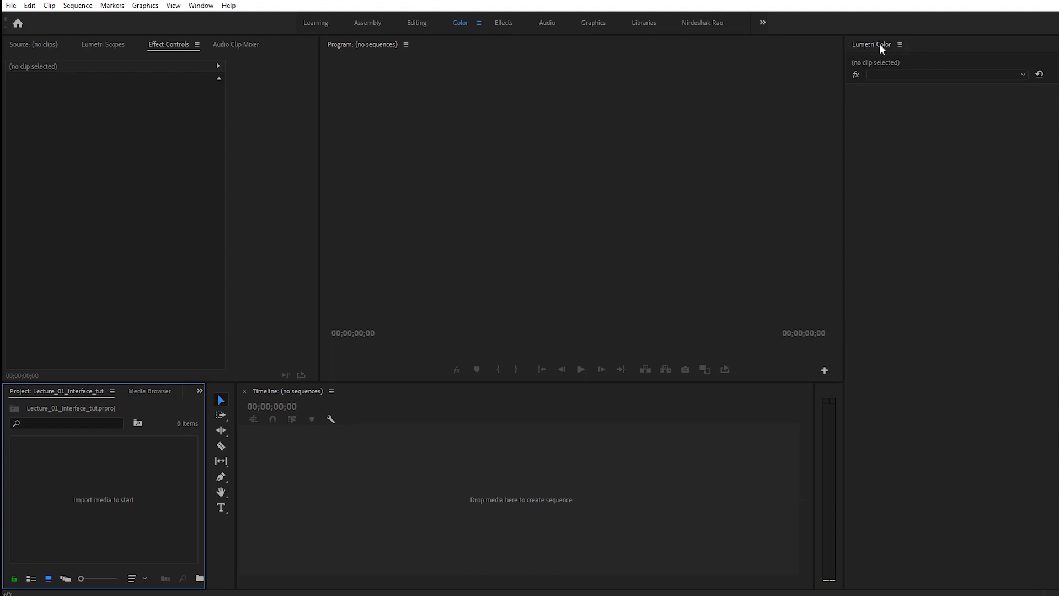
pyautogui.click(504, 24)
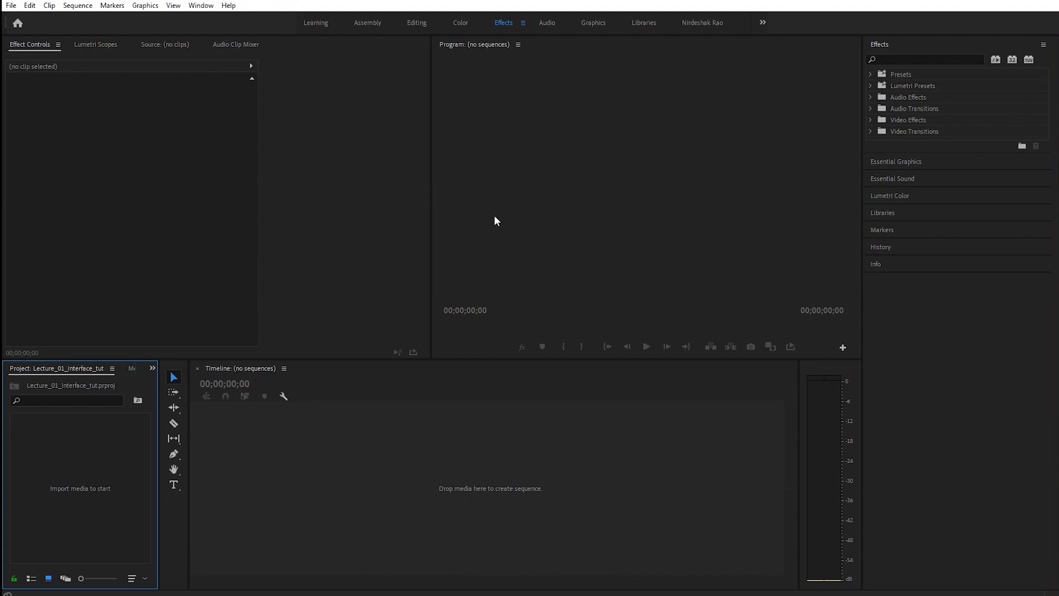
pyautogui.click(696, 24)
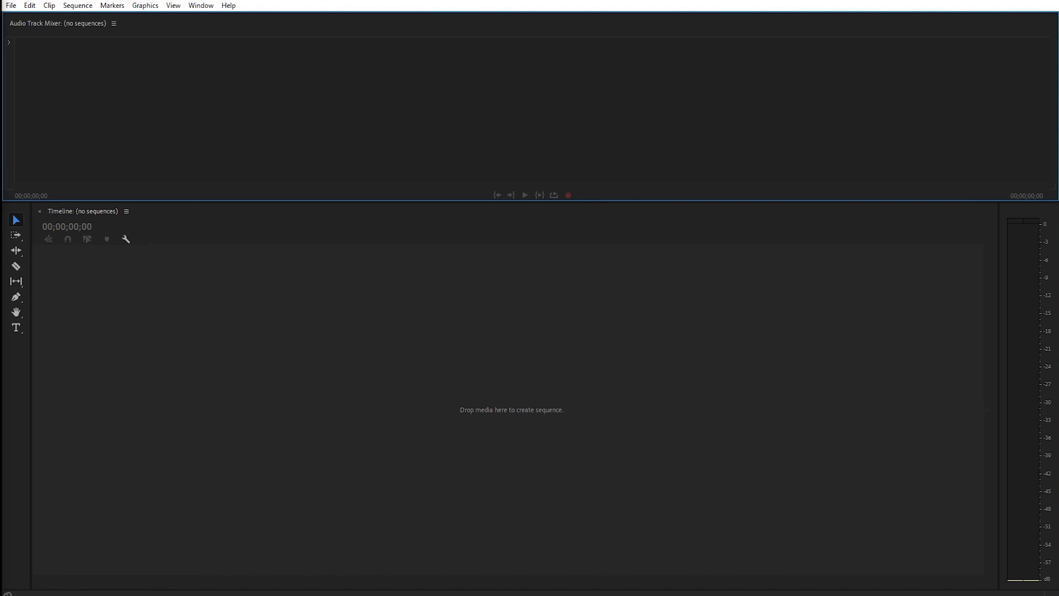
pyautogui.click(201, 5)
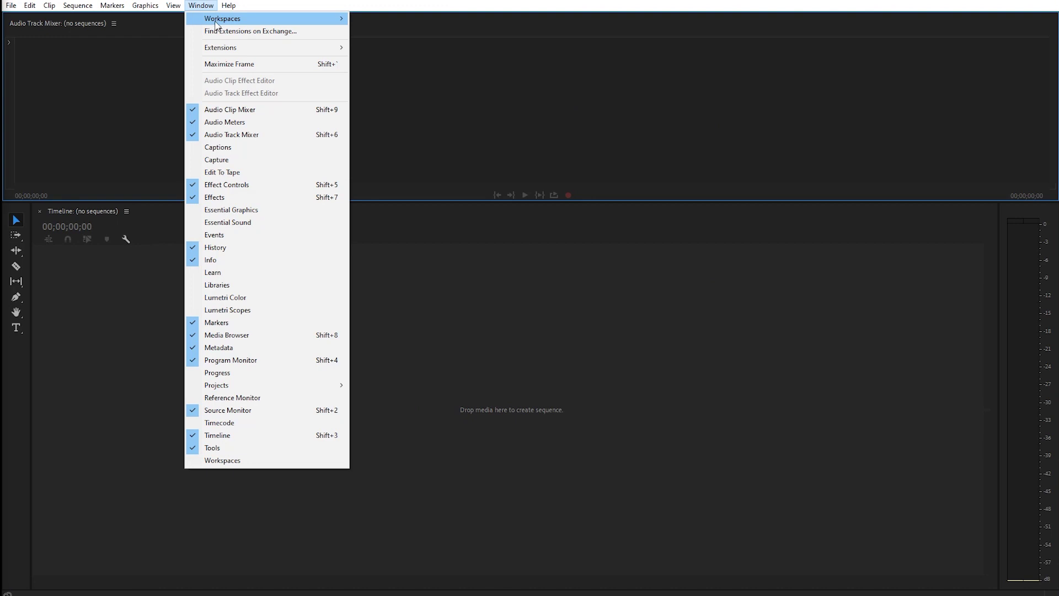
pyautogui.moveTo(221, 19)
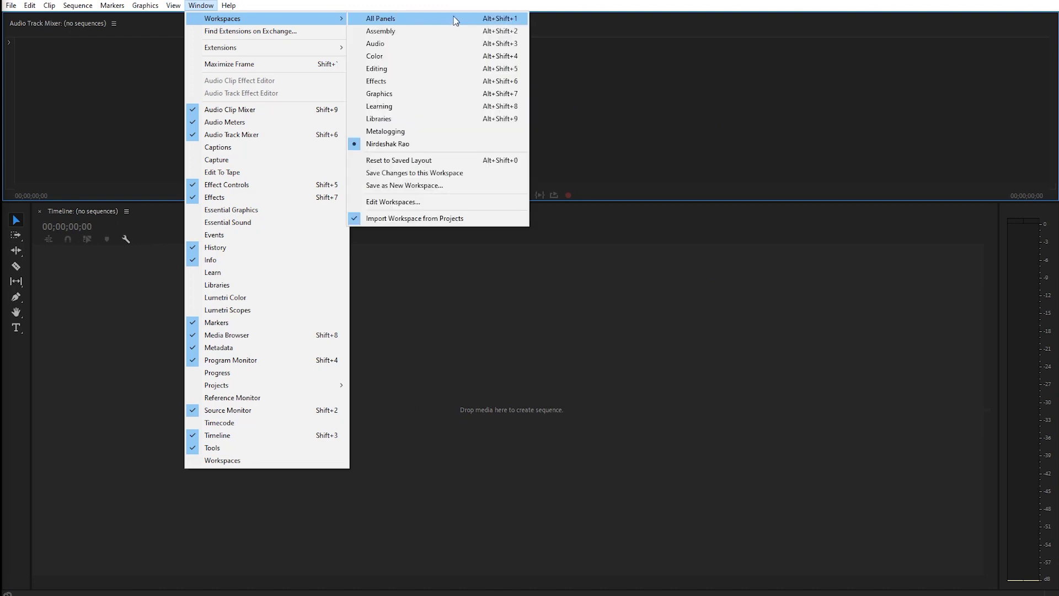
pyautogui.click(456, 19)
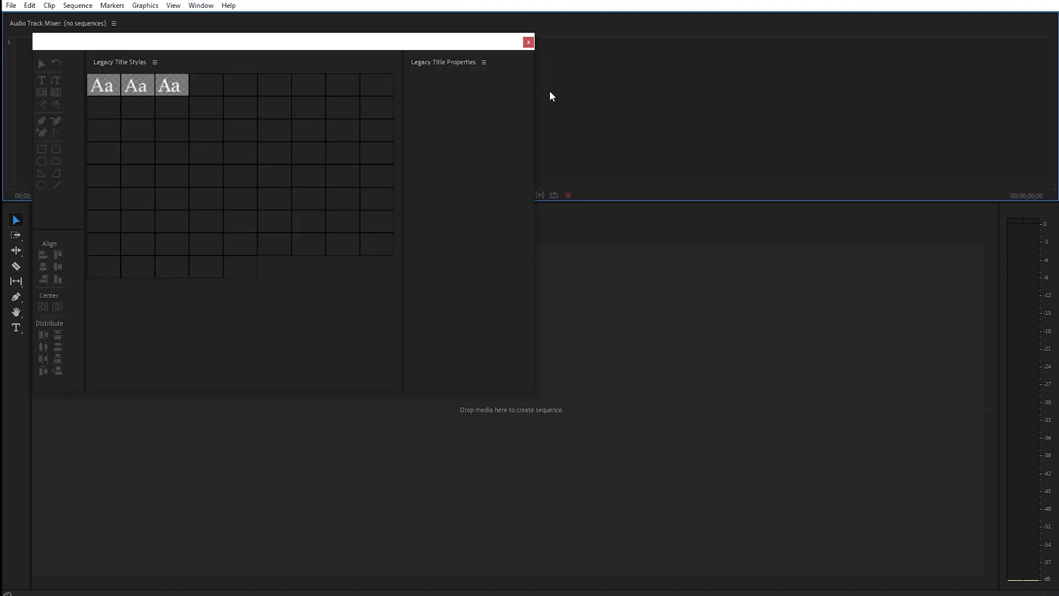
pyautogui.click(528, 41)
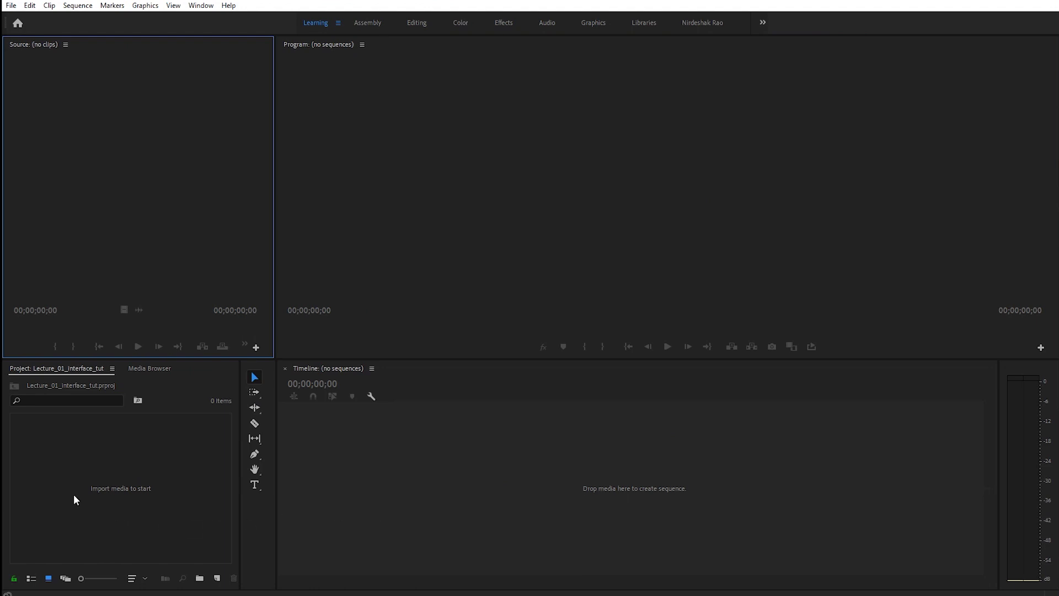
pyautogui.click(35, 529)
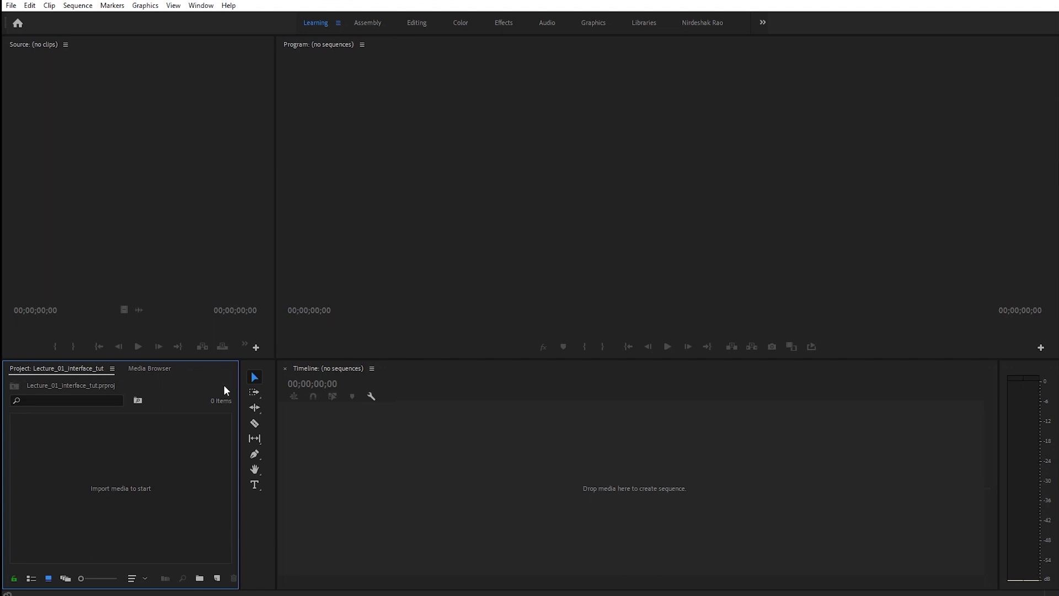
pyautogui.click(244, 262)
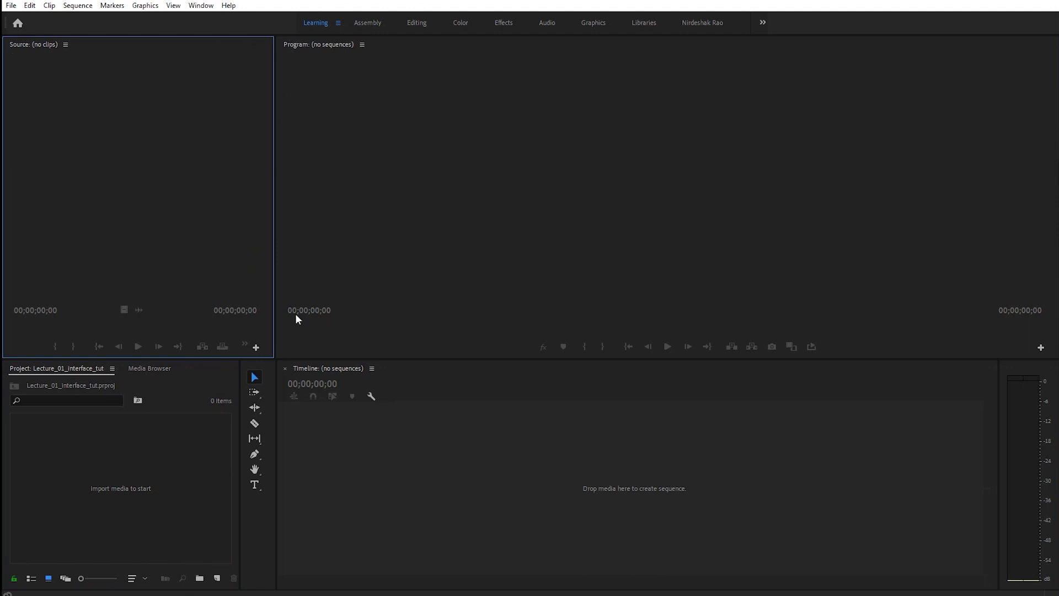
pyautogui.click(468, 219)
pyautogui.click(329, 513)
pyautogui.click(43, 444)
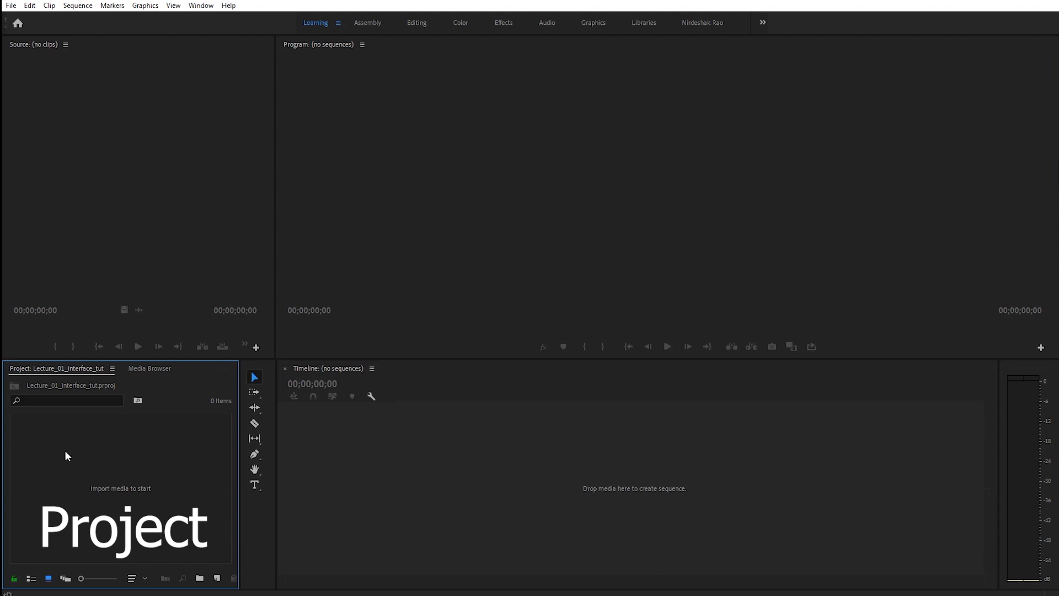
pyautogui.click(62, 142)
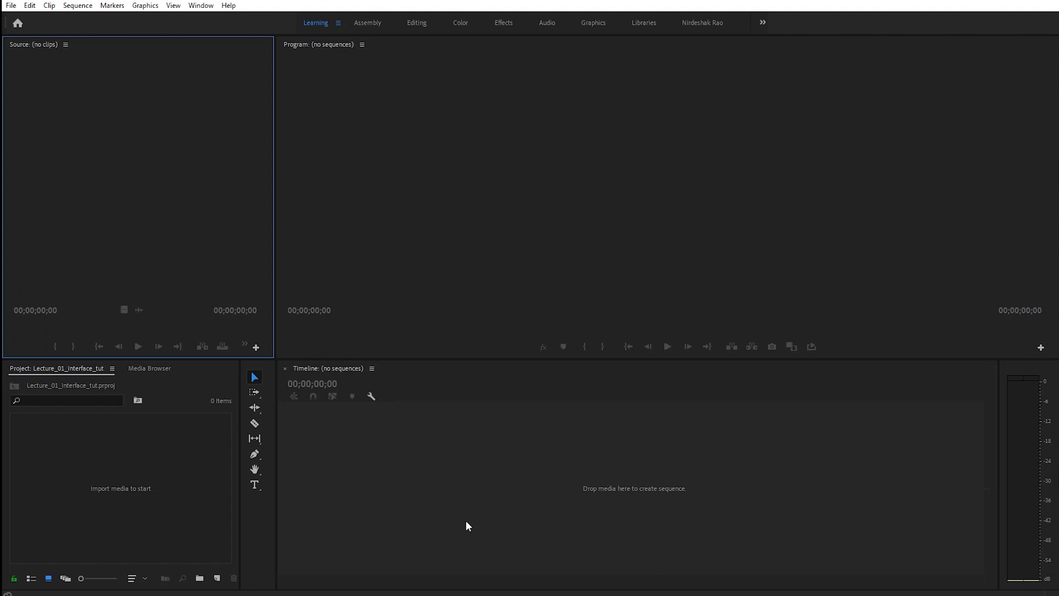
pyautogui.click(423, 149)
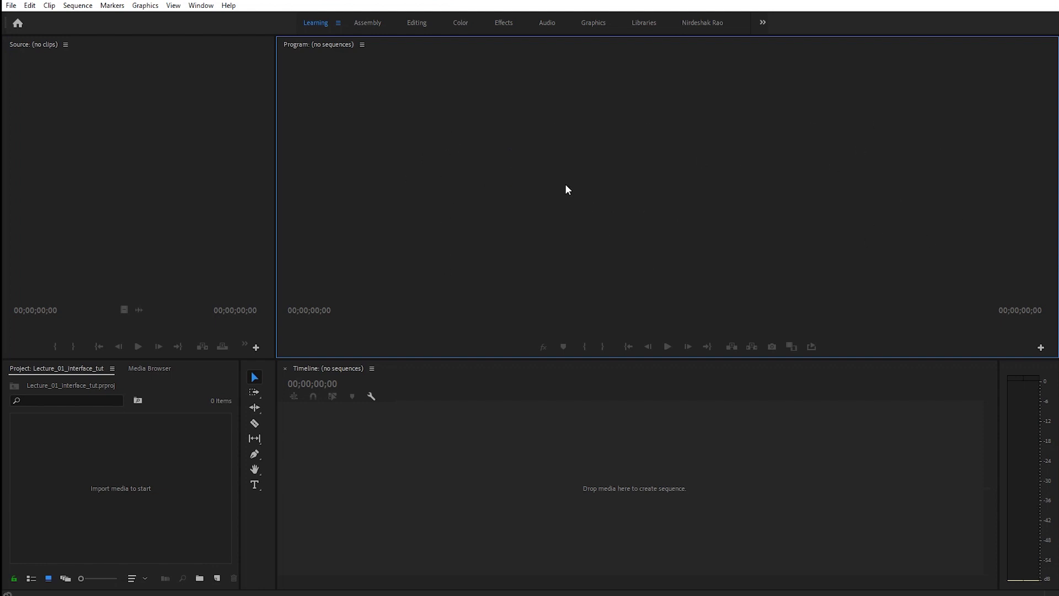
pyautogui.click(434, 457)
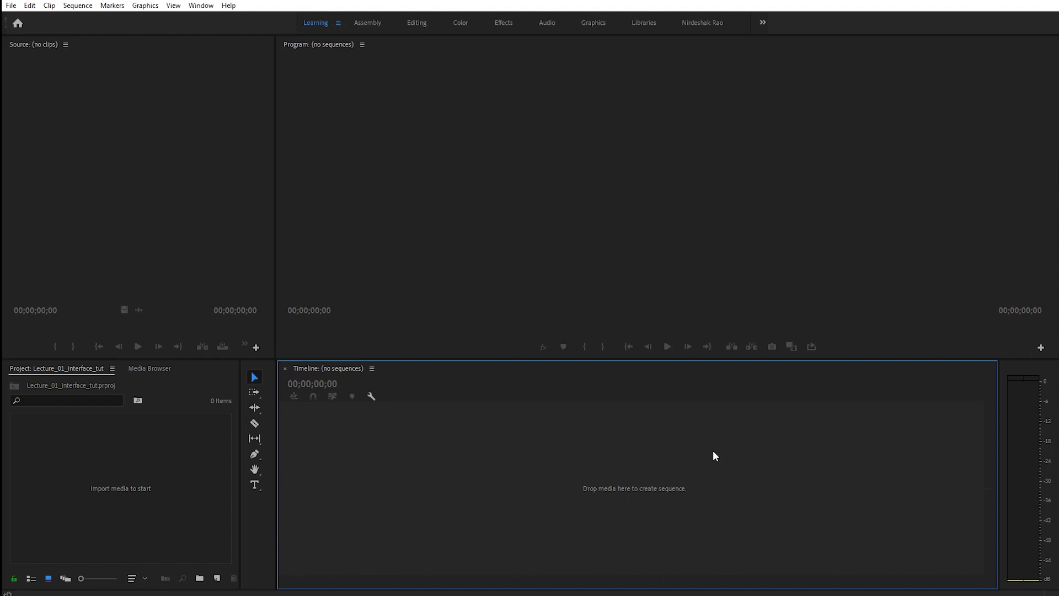
pyautogui.click(262, 532)
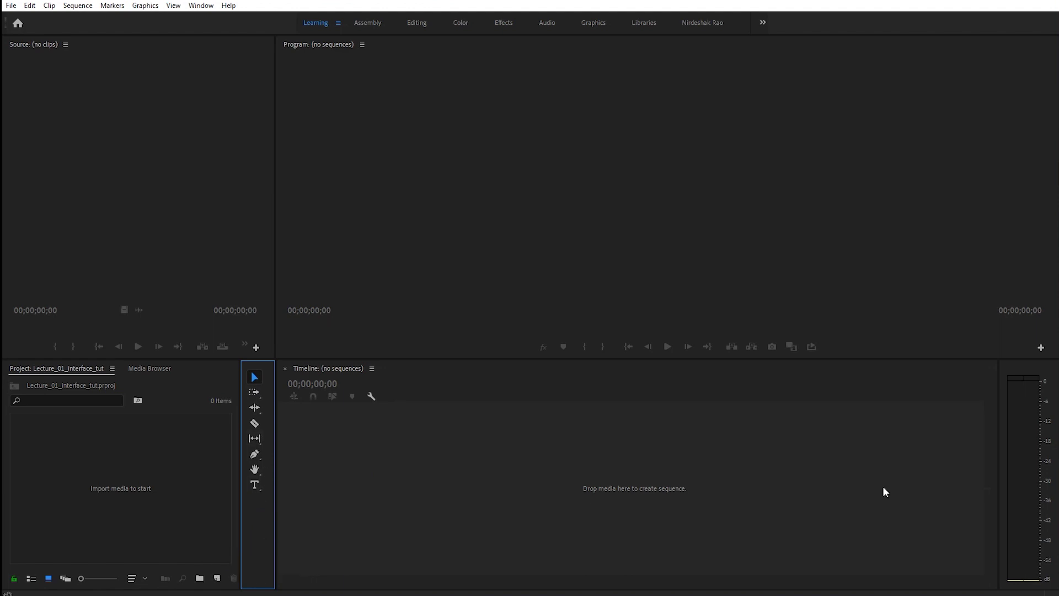
pyautogui.click(1047, 450)
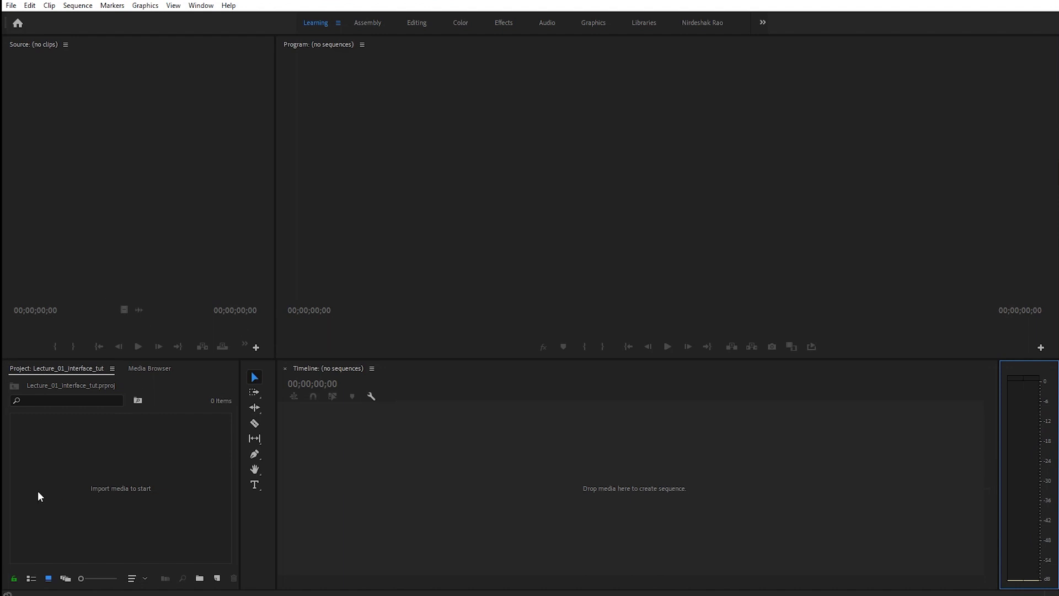
pyautogui.click(123, 478)
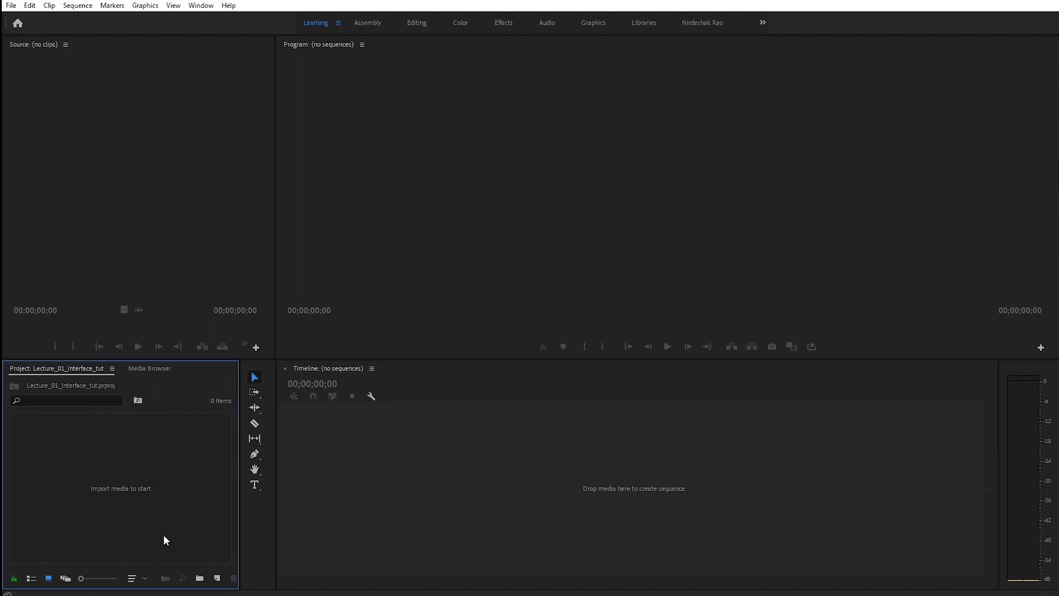
pyautogui.rightClick(118, 466)
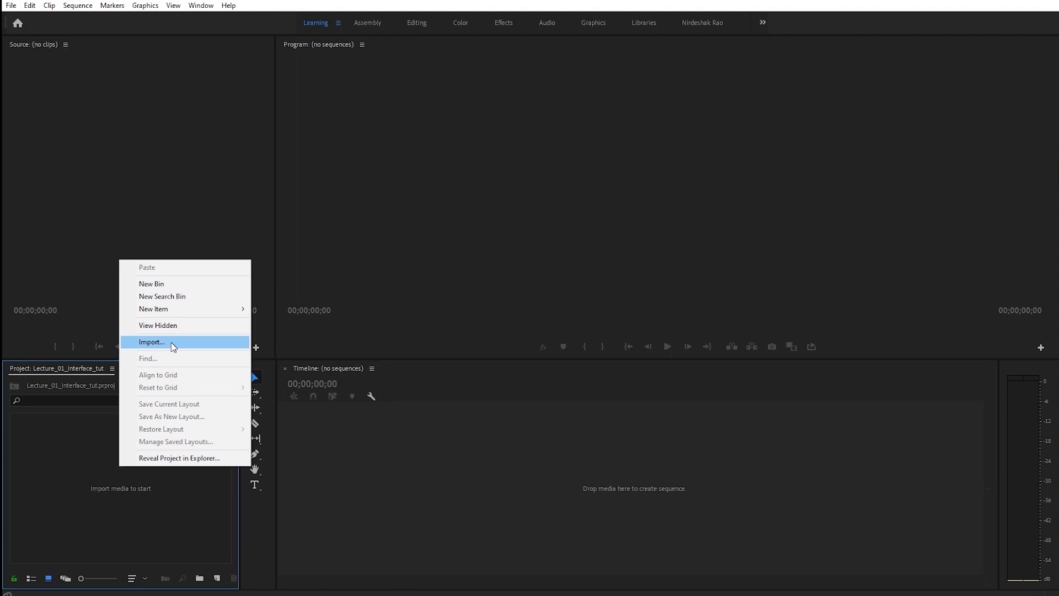
# Import the watch_footage.MP4 video into the project.
pyautogui.click(190, 343)
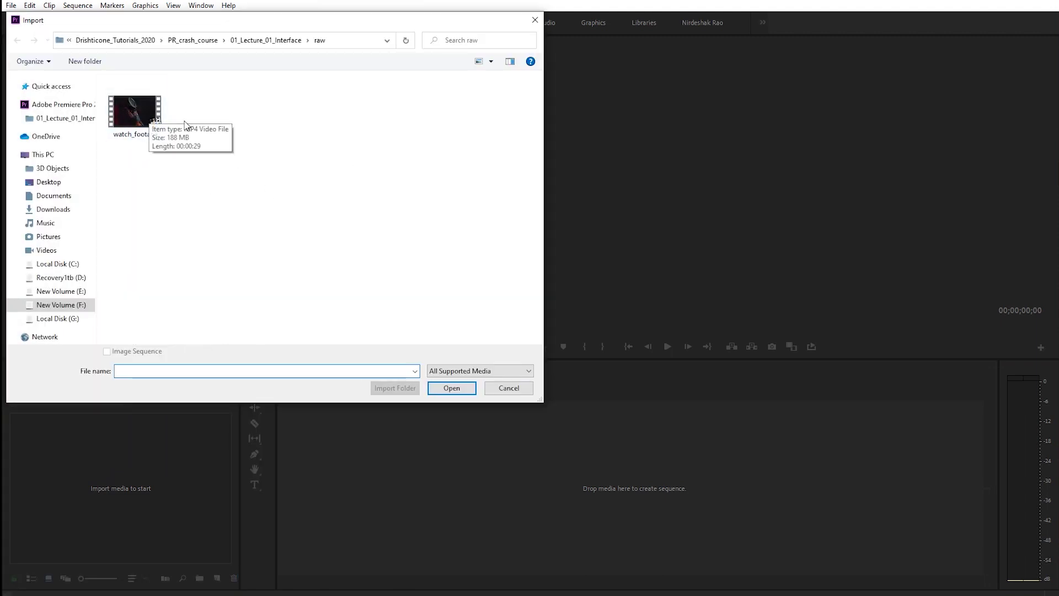
pyautogui.click(121, 111)
pyautogui.click(451, 389)
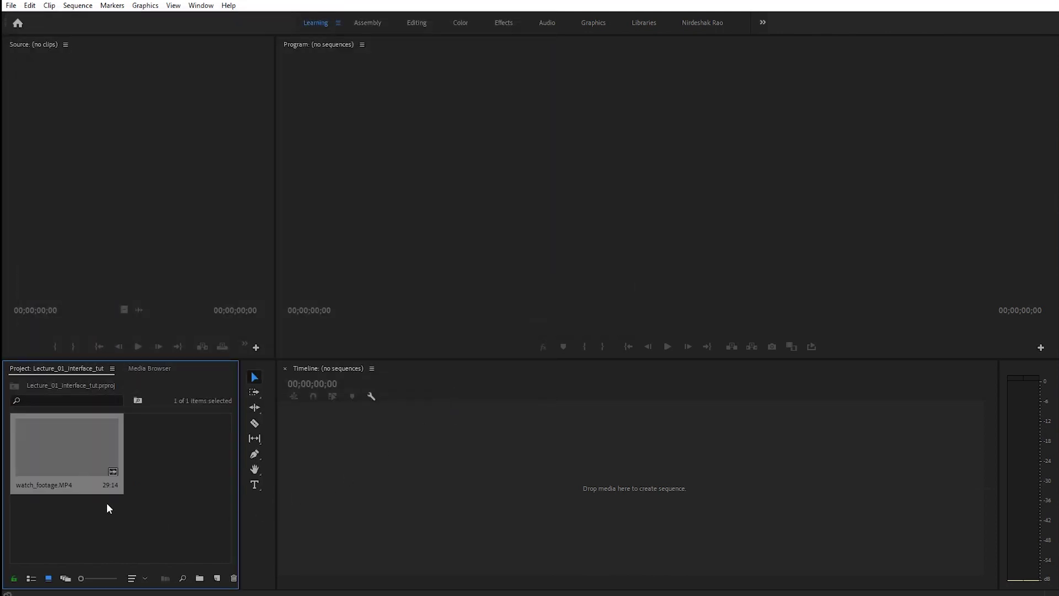
# Delete watch_footage.MP4 from the Project panel, leaving it empty.
pyautogui.click(111, 515)
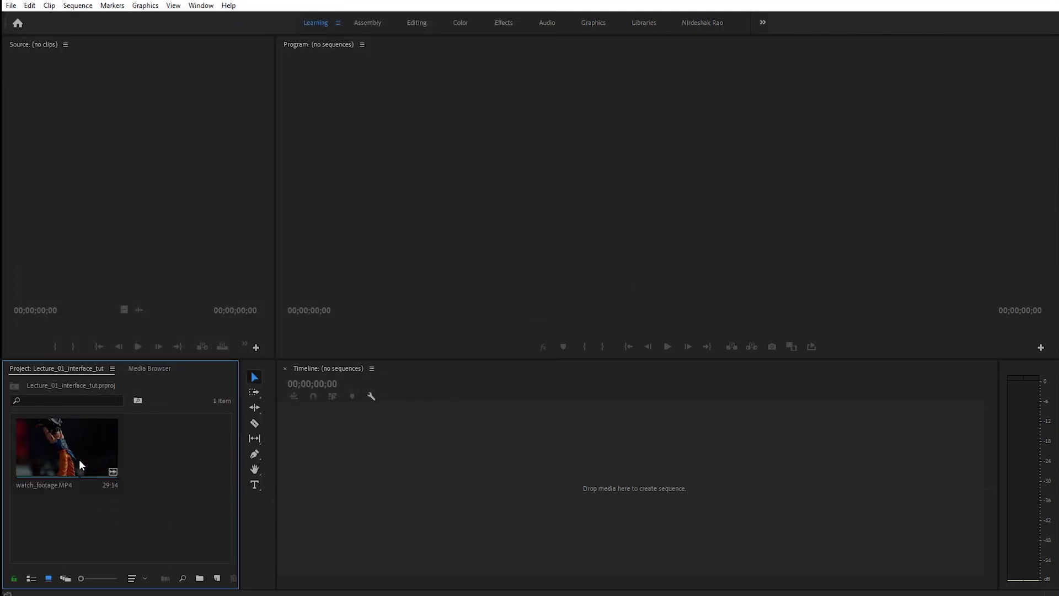
pyautogui.click(93, 441)
pyautogui.press('Delete')
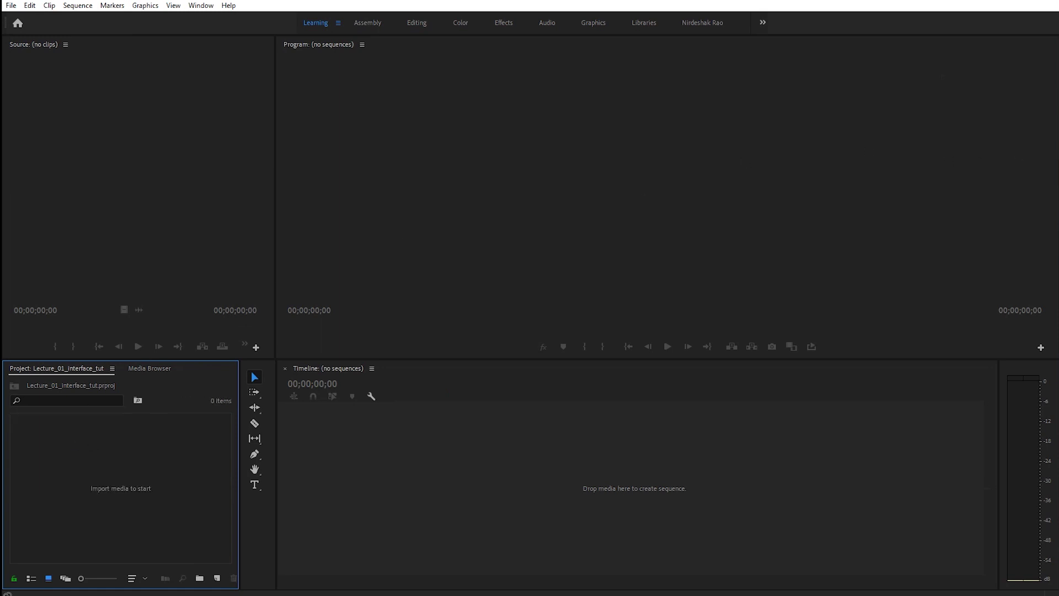
# Drag watch_footage from Explorer's raw folder into the Project panel, then onto the timeline as a sequence.
pyautogui.click(1012, 122)
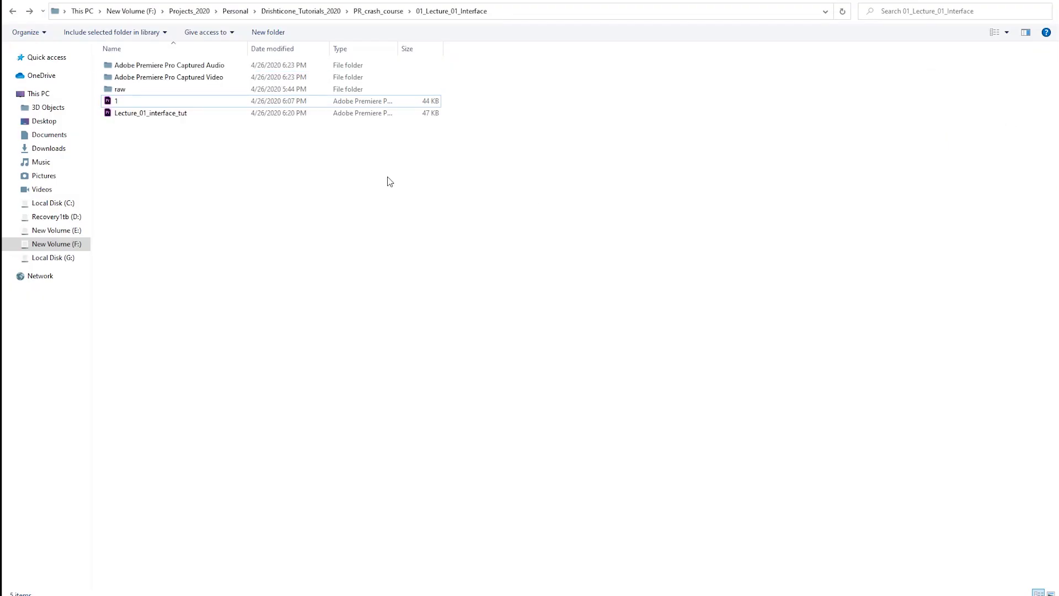
pyautogui.doubleClick(118, 89)
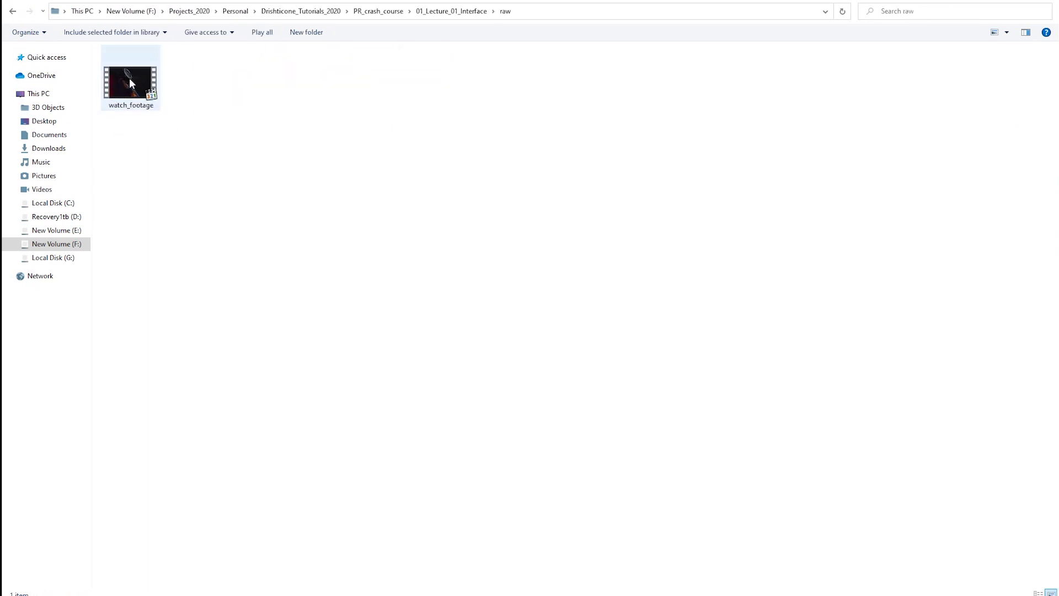
pyautogui.moveTo(129, 80); pyautogui.dragTo(1034, 166)
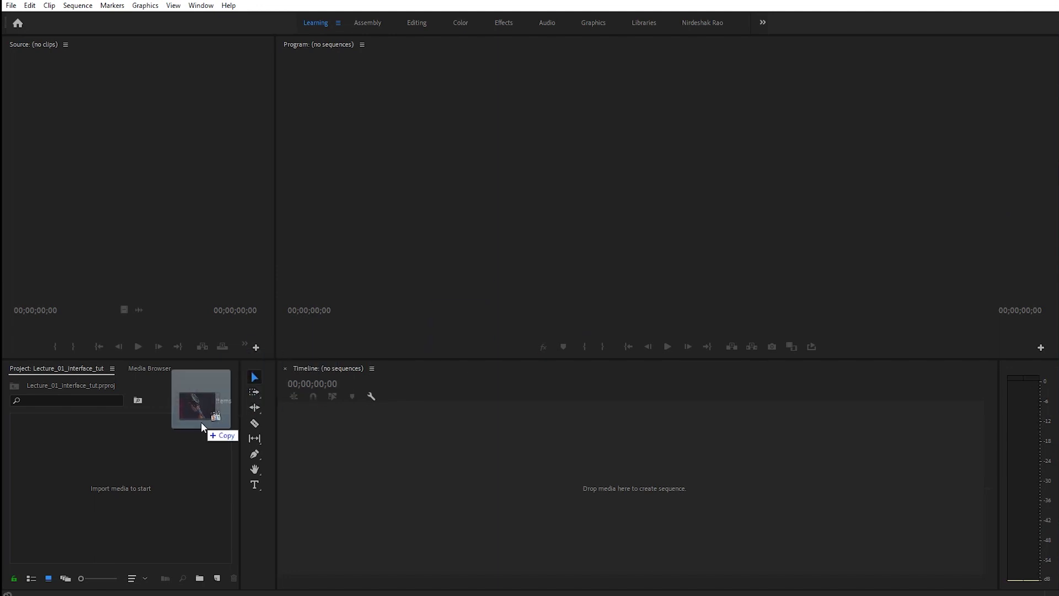
pyautogui.moveTo(1033, 166); pyautogui.dragTo(107, 467)
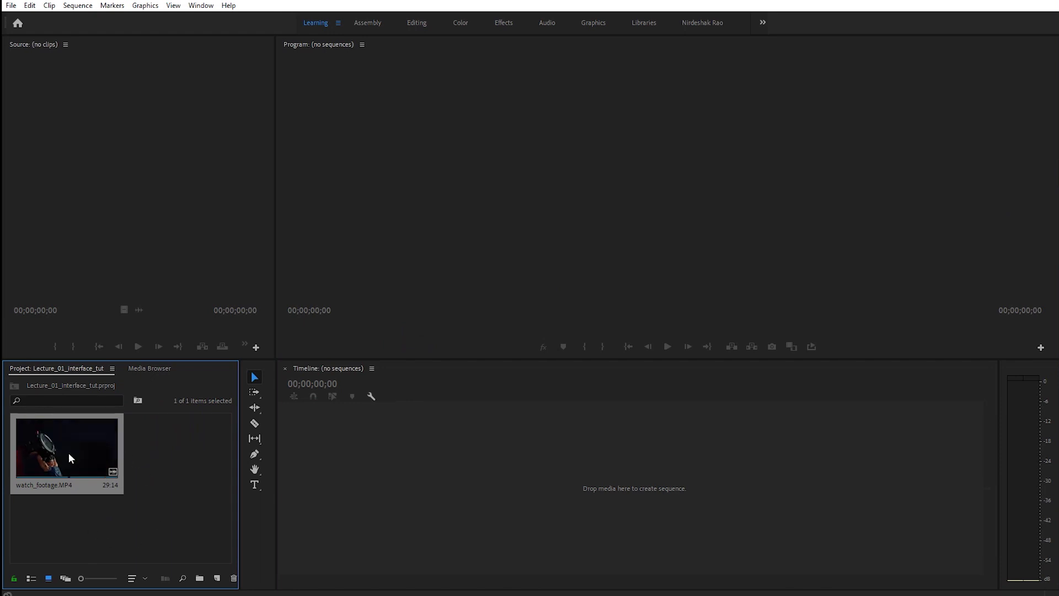
pyautogui.moveTo(68, 454); pyautogui.dragTo(390, 468)
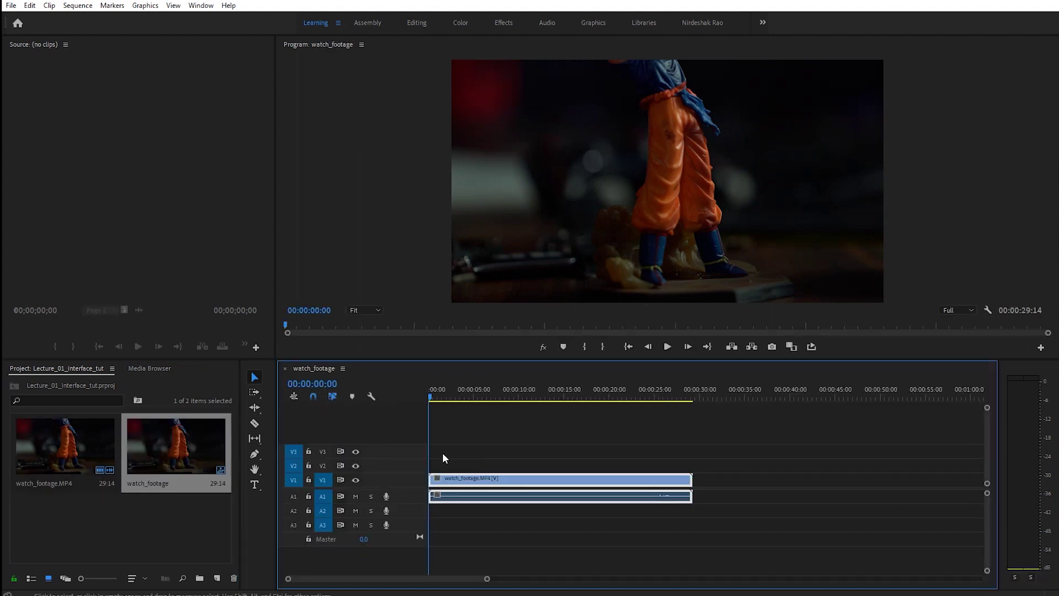
pyautogui.moveTo(452, 399); pyautogui.dragTo(600, 403)
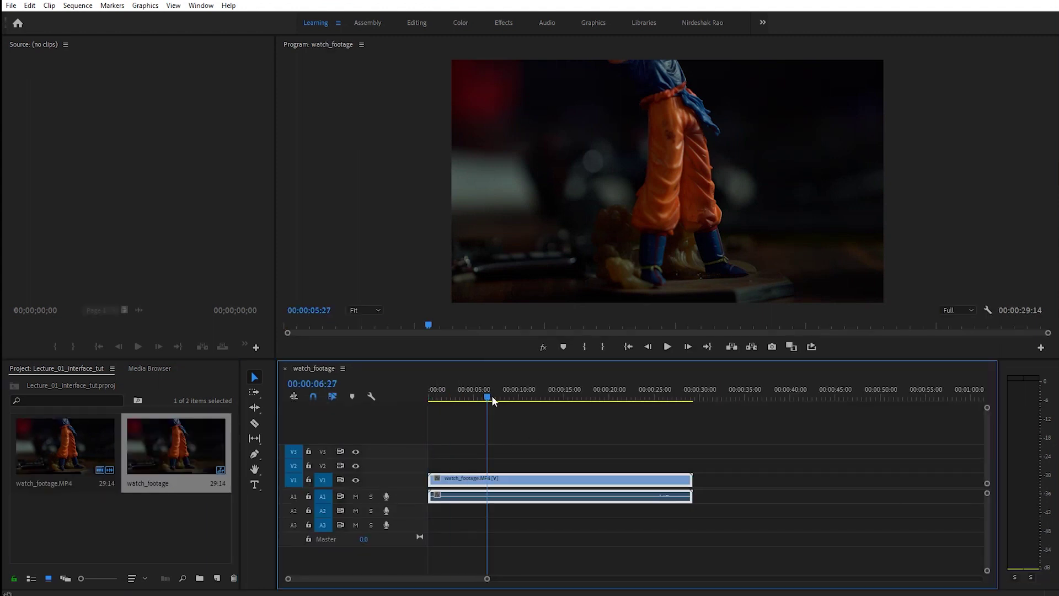
pyautogui.moveTo(600, 403)
pyautogui.mouseDown()
pyautogui.moveTo(556, 398)
pyautogui.moveTo(628, 395)
pyautogui.moveTo(512, 400)
pyautogui.mouseUp()
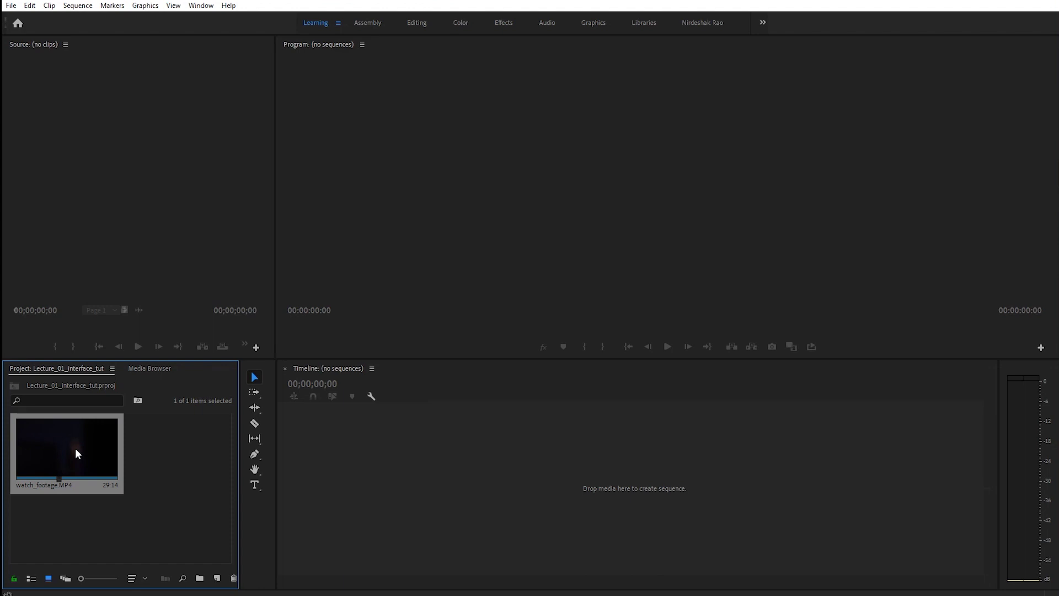
# Preview watch_footage.MP4 in the Source monitor, scrubbing and briefly playing it.
pyautogui.doubleClick(75, 452)
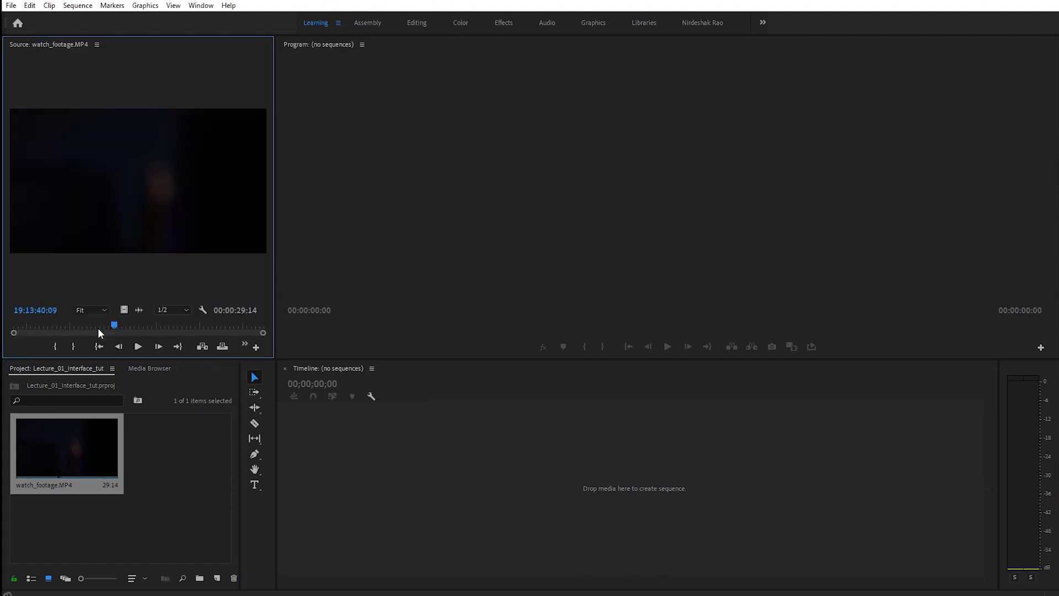
pyautogui.moveTo(114, 327)
pyautogui.mouseDown()
pyautogui.moveTo(44, 329)
pyautogui.moveTo(225, 327)
pyautogui.mouseUp()
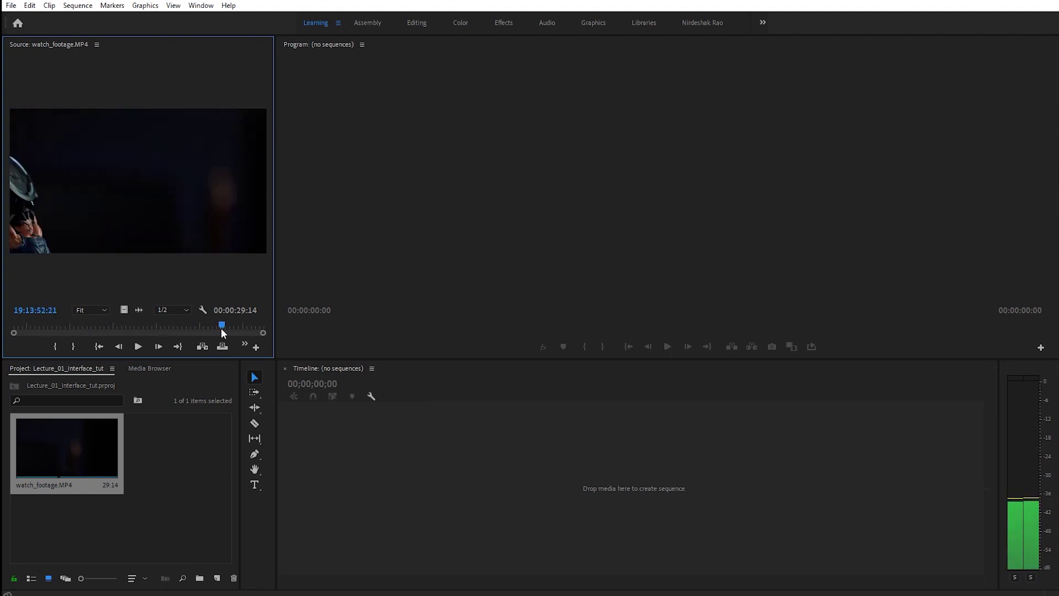
pyautogui.click(75, 329)
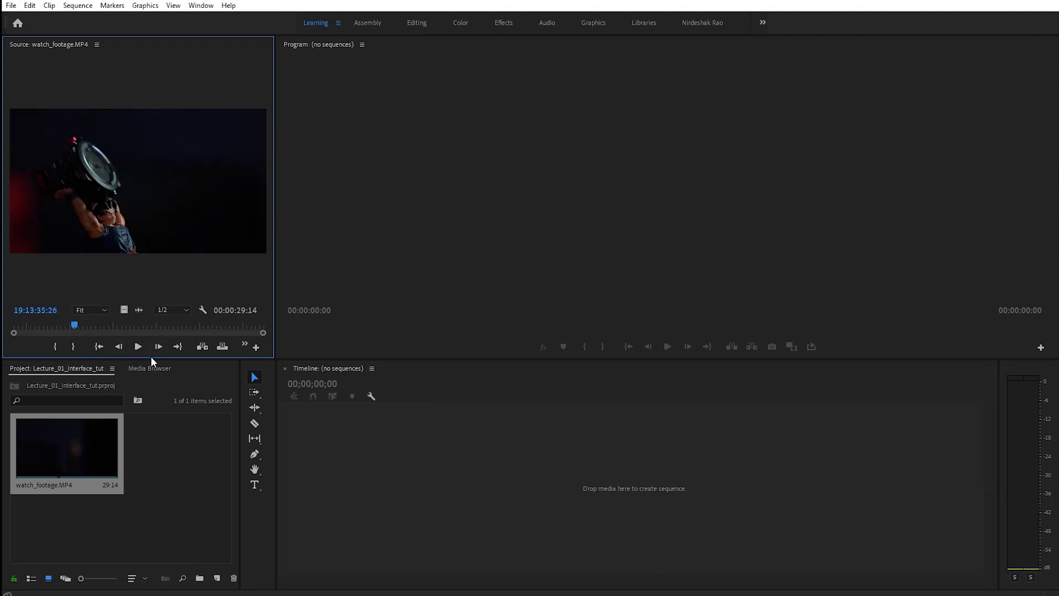
pyautogui.click(138, 347)
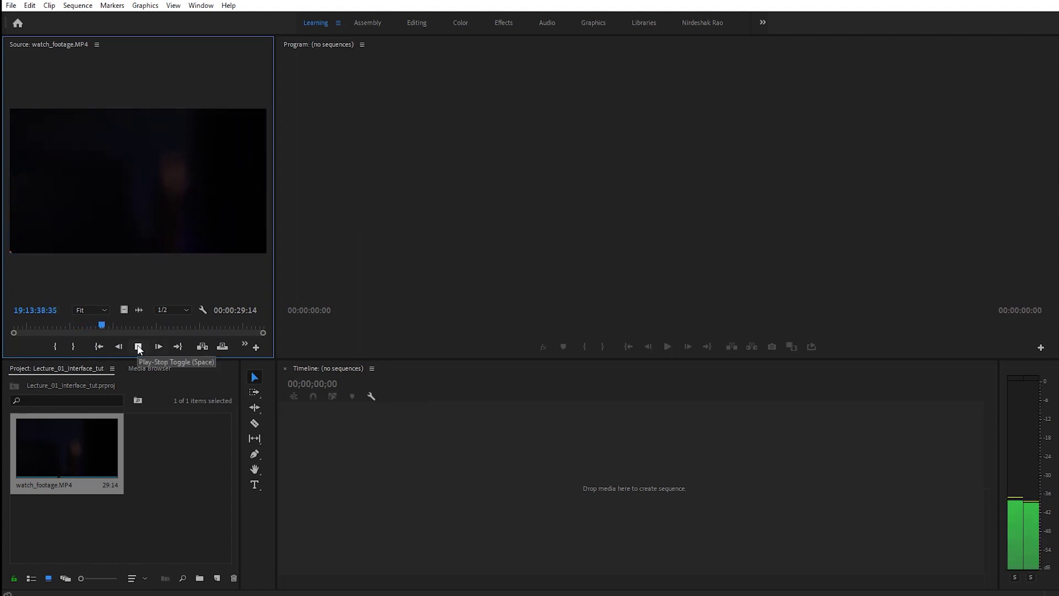
pyautogui.click(138, 347)
pyautogui.moveTo(111, 325); pyautogui.dragTo(90, 328)
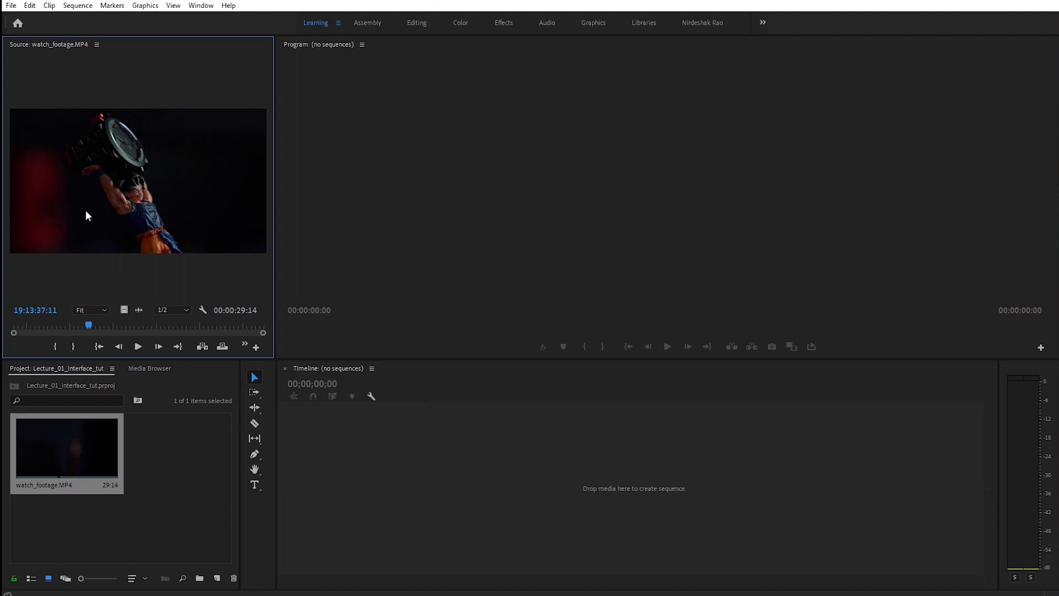
# Delete watch_footage.MP4 from the project and bring the Explorer file over the empty timeline.
pyautogui.click(122, 490)
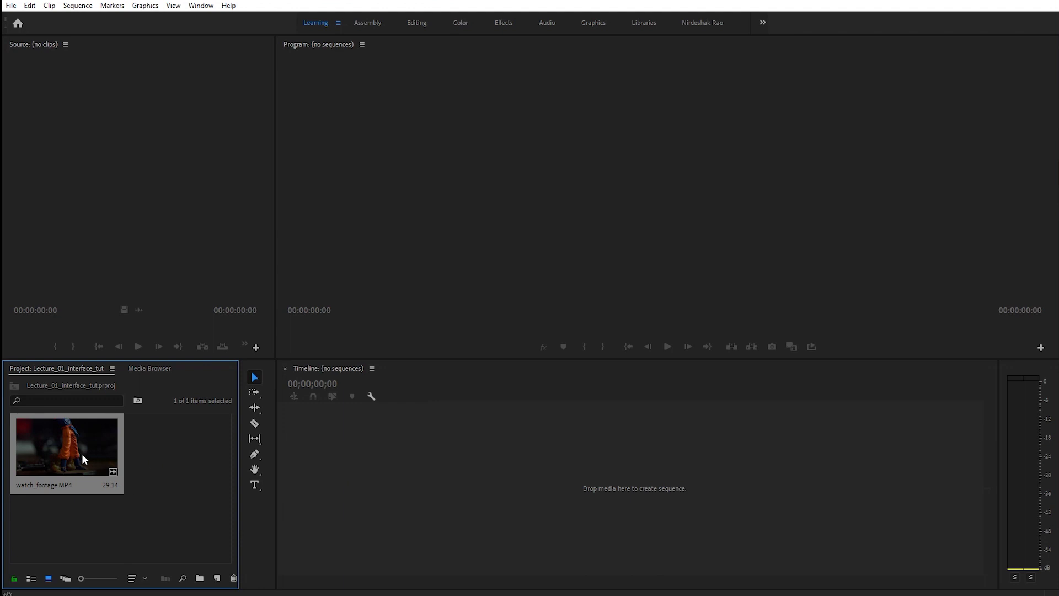
pyautogui.rightClick(134, 517)
pyautogui.click(105, 515)
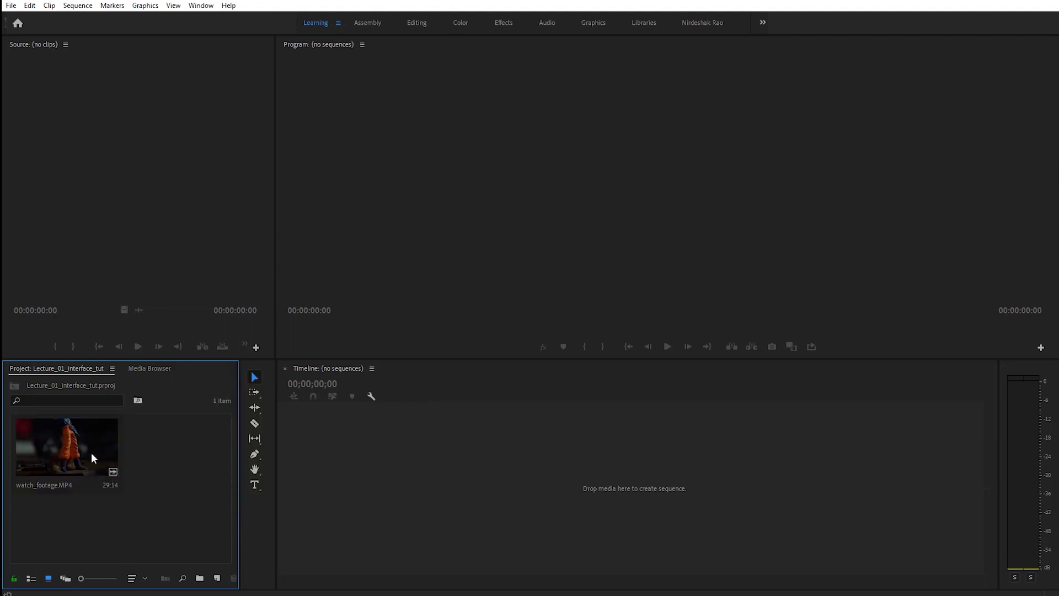
pyautogui.click(70, 449)
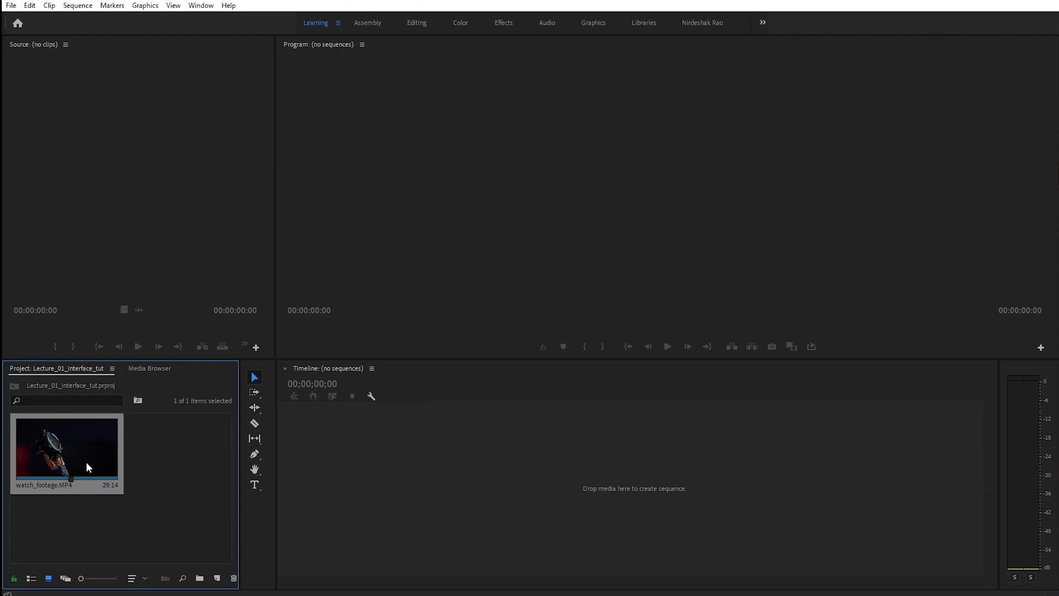
pyautogui.press('Delete')
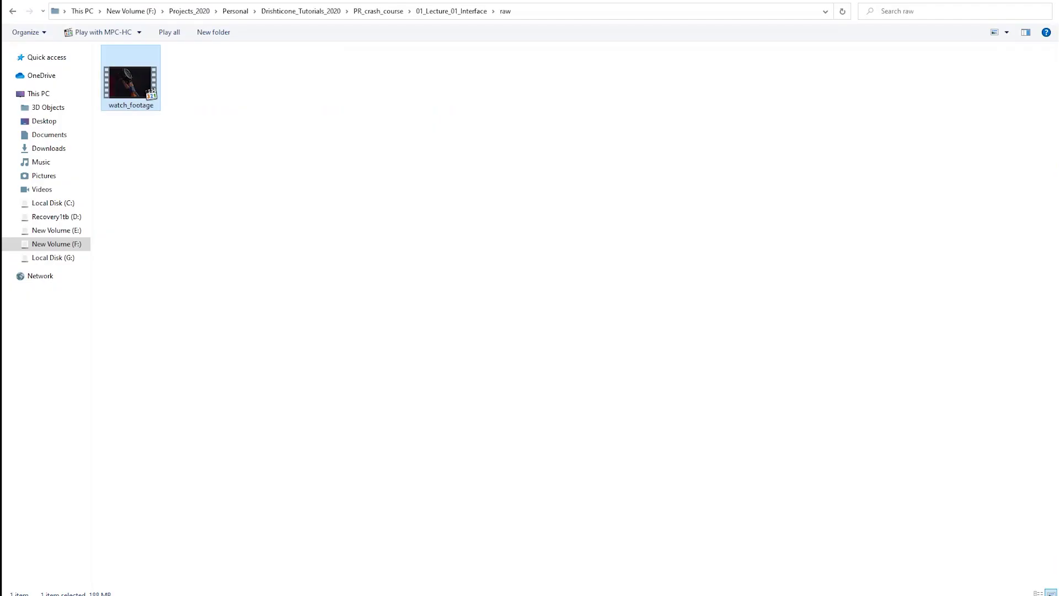
pyautogui.moveTo(131, 81); pyautogui.dragTo(467, 519)
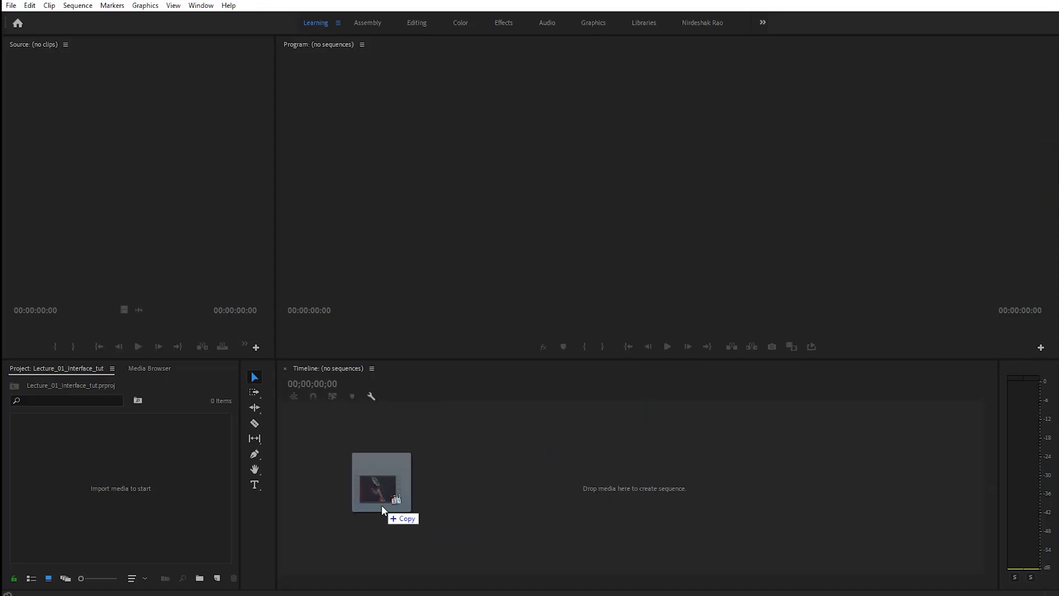
# Drop watch_footage on the empty timeline to create a watch_footage sequence, then inspect item metadata.
pyautogui.moveTo(467, 518); pyautogui.dragTo(383, 506)
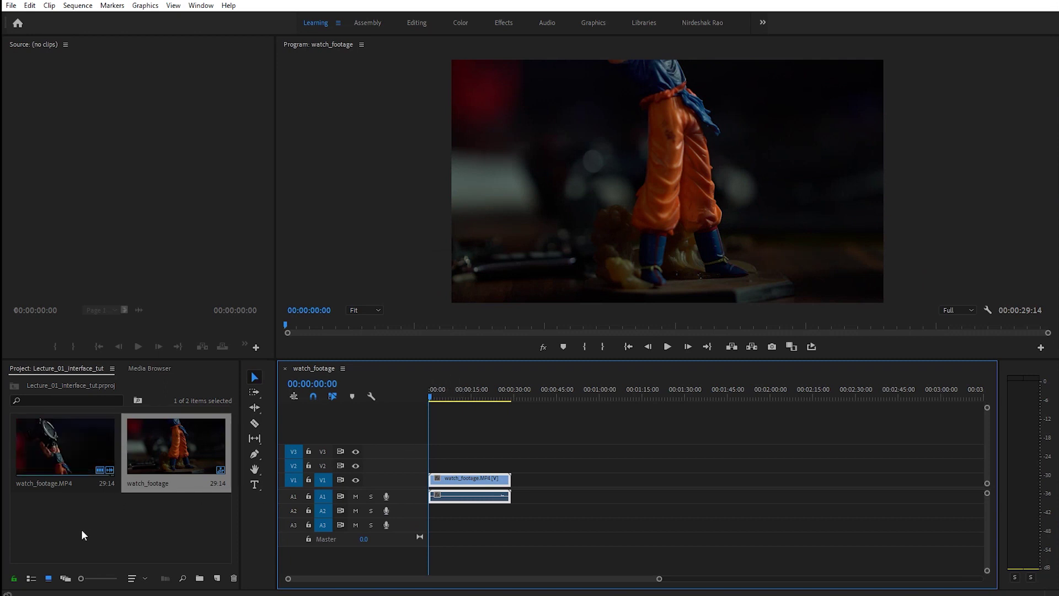
pyautogui.moveTo(53, 490)
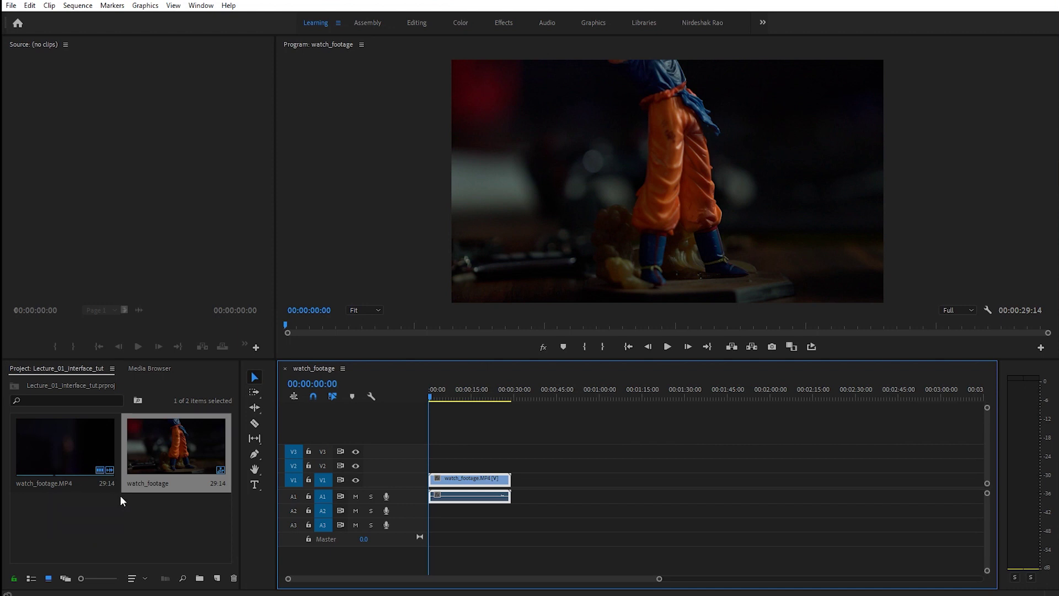
pyautogui.moveTo(137, 488)
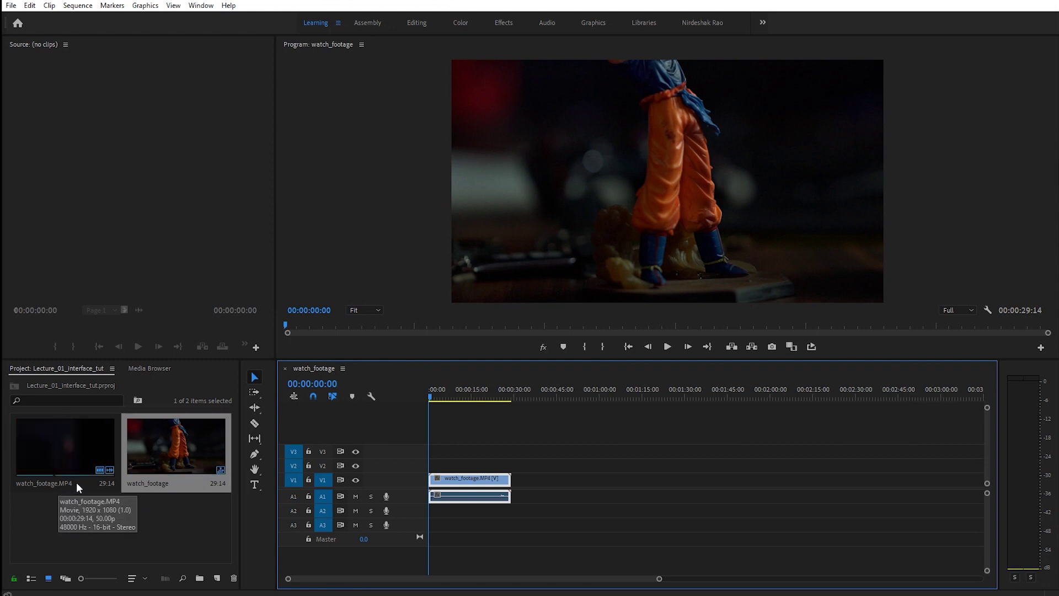
pyautogui.moveTo(97, 473)
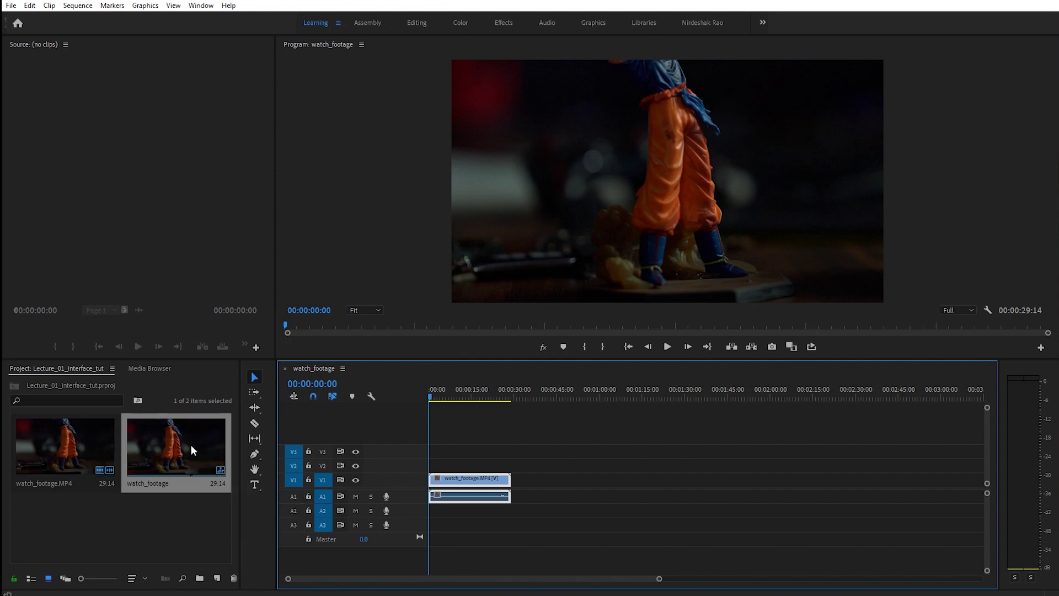
# Preview the sequence at 00:00:06:10, then append _Sequence to its name, making watch_footage_Sequence.
pyautogui.moveTo(469, 392); pyautogui.dragTo(447, 391)
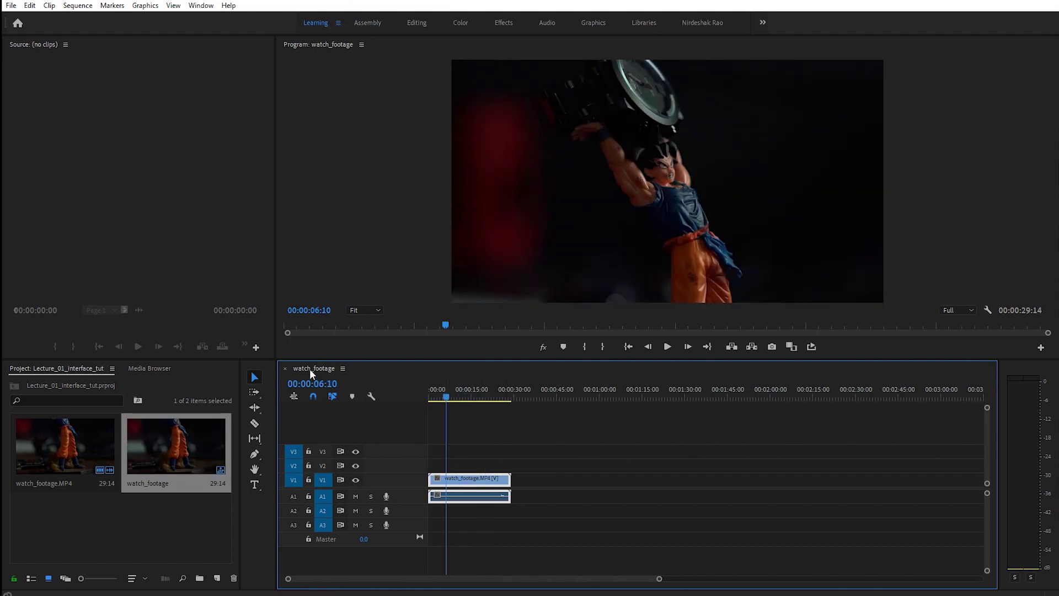
pyautogui.click(199, 465)
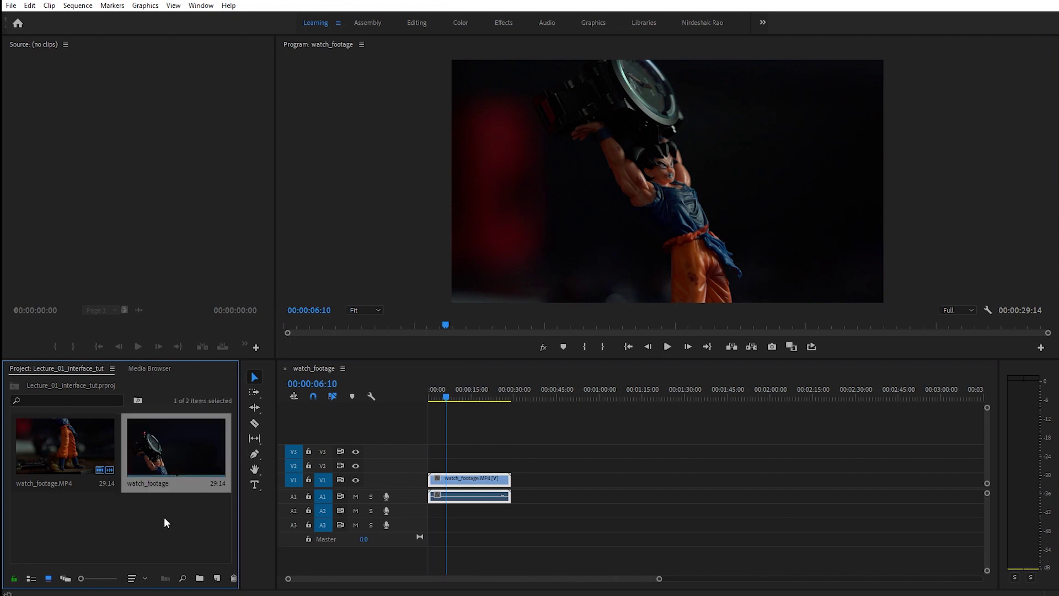
pyautogui.click(166, 484)
pyautogui.click(186, 482)
pyautogui.write('_Seq')
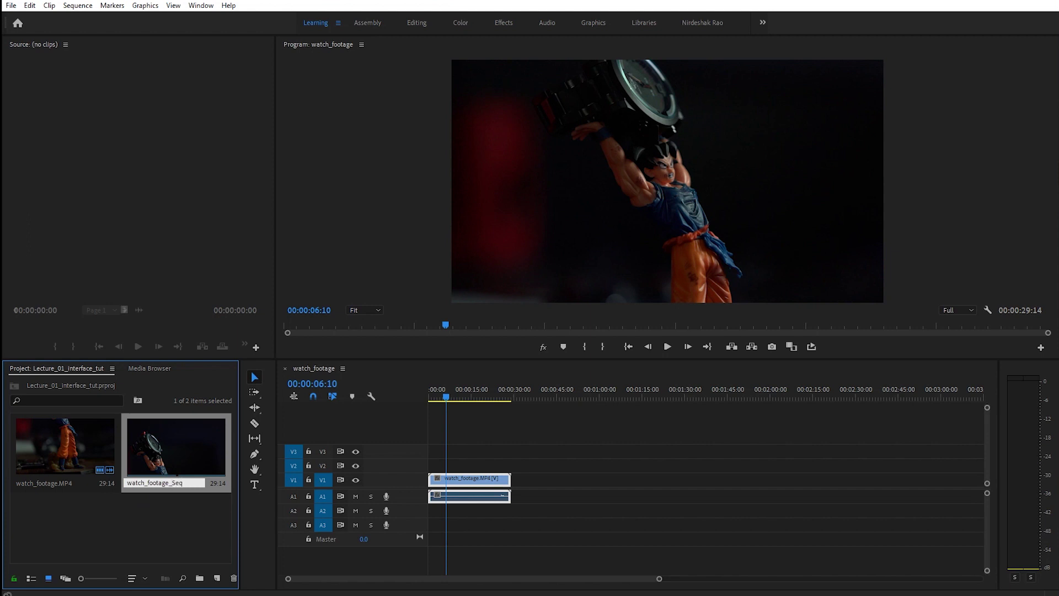
pyautogui.write('uence')
pyautogui.press('Tab')
pyautogui.click(150, 518)
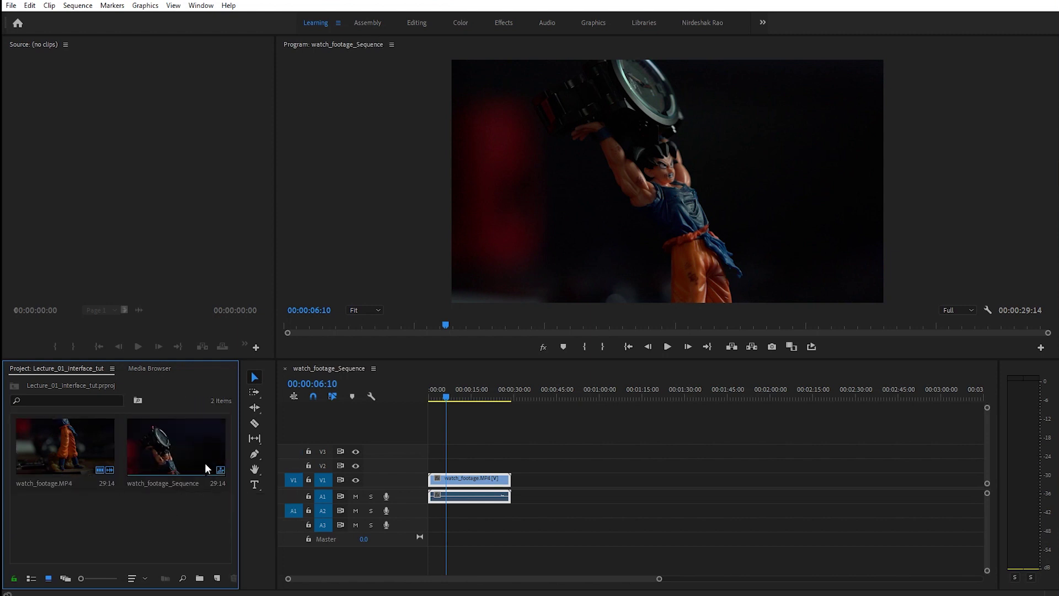
pyautogui.click(204, 462)
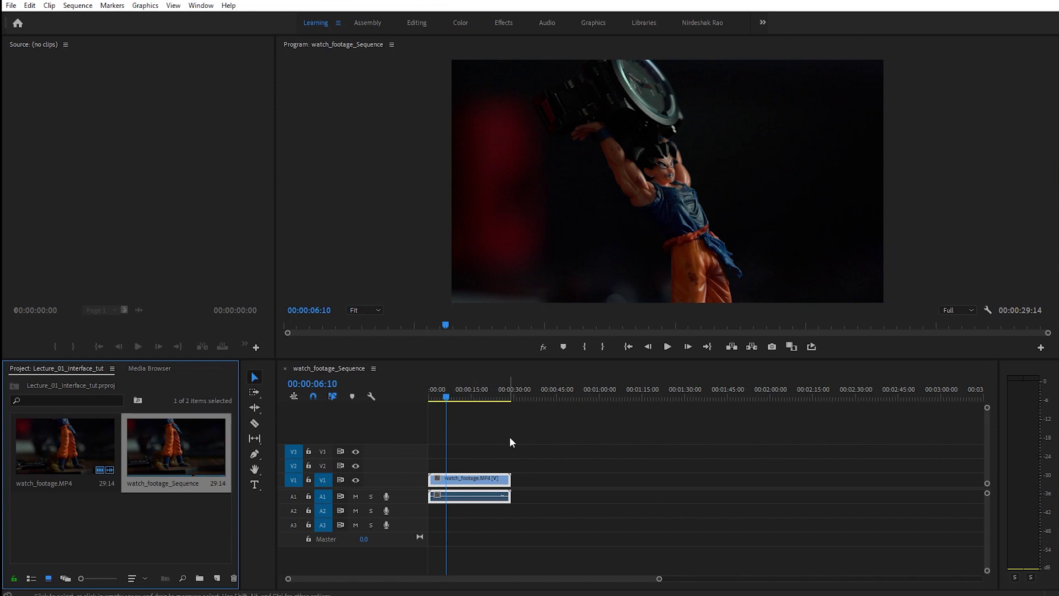
pyautogui.click(522, 514)
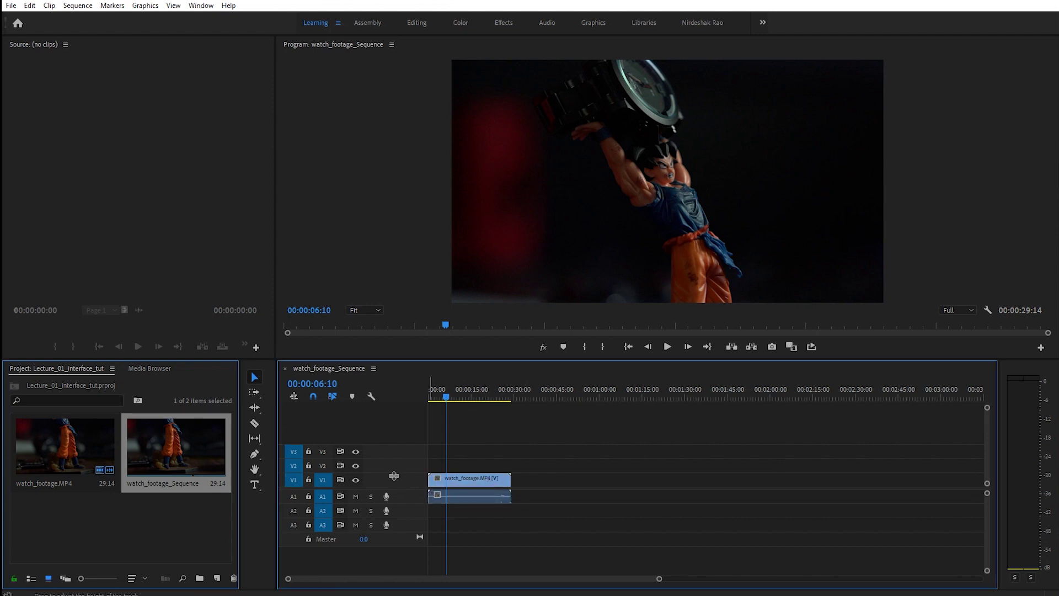
pyautogui.click(449, 478)
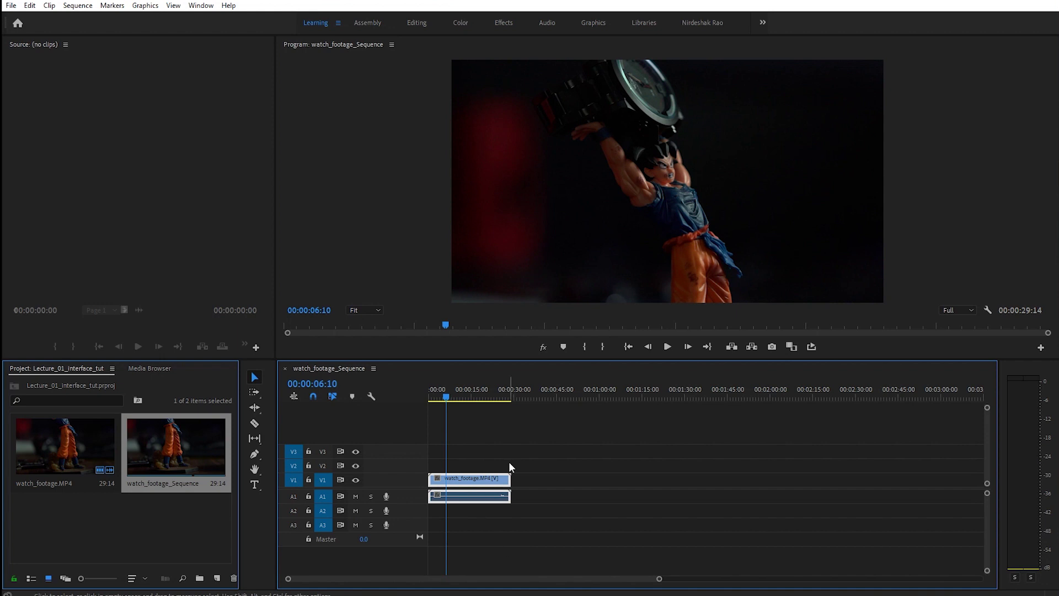
# Drop a second watch_footage.MP4 copy onto the timeline, undo it, and deselect the bin items.
pyautogui.moveTo(89, 458); pyautogui.dragTo(527, 466)
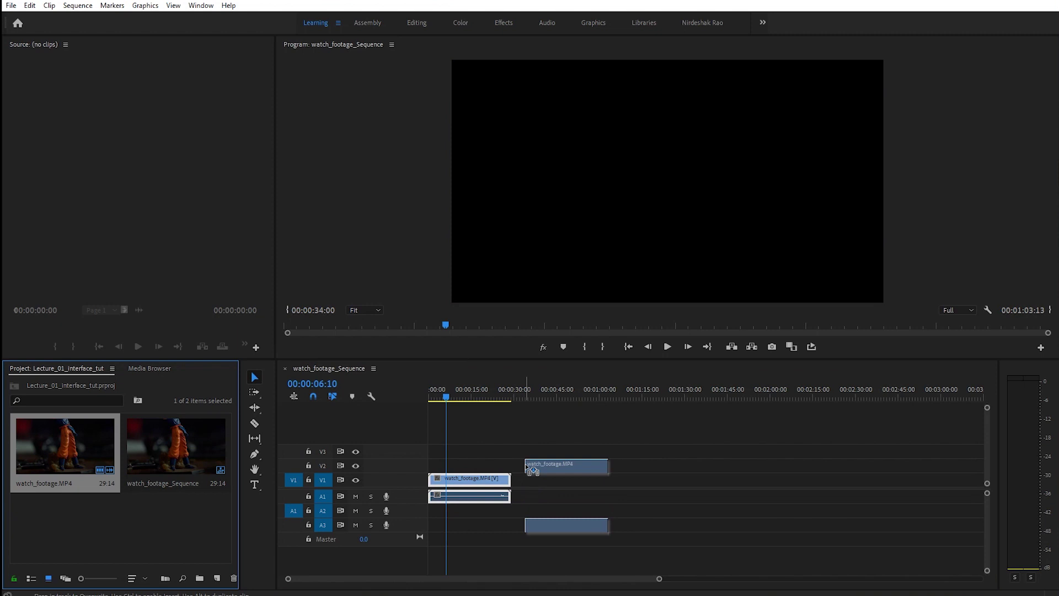
pyautogui.moveTo(526, 465)
pyautogui.mouseDown()
pyautogui.moveTo(526, 478)
pyautogui.moveTo(530, 452)
pyautogui.mouseUp()
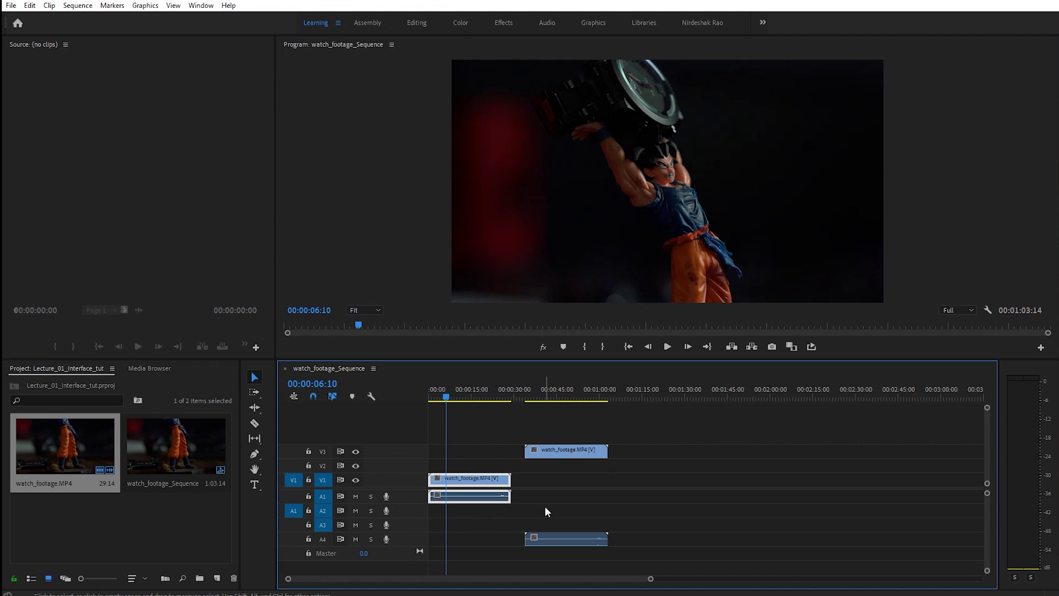
pyautogui.hotkey('ctrl', 'z')
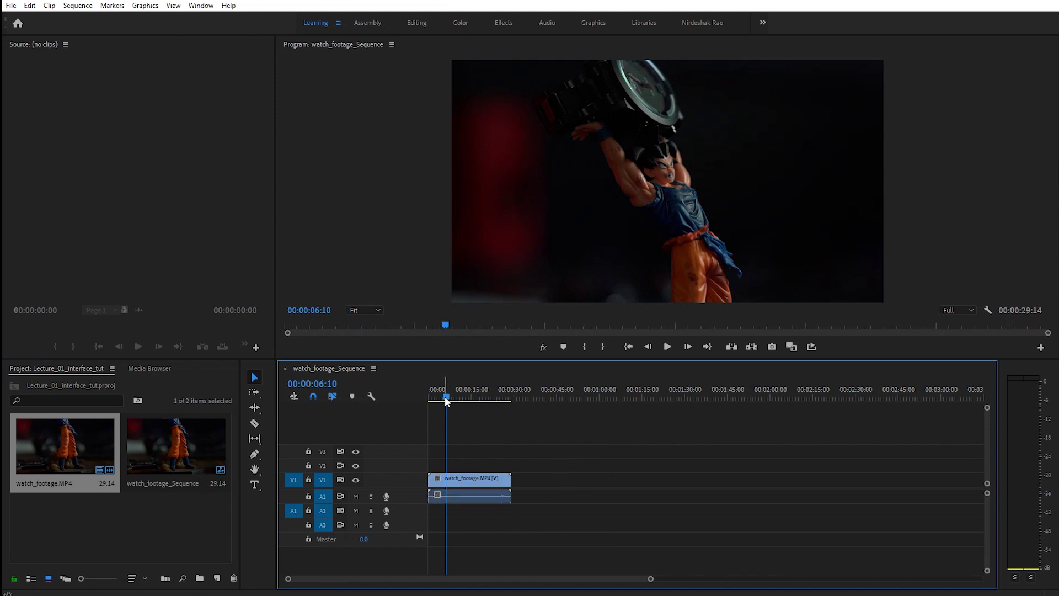
pyautogui.click(445, 397)
pyautogui.click(85, 538)
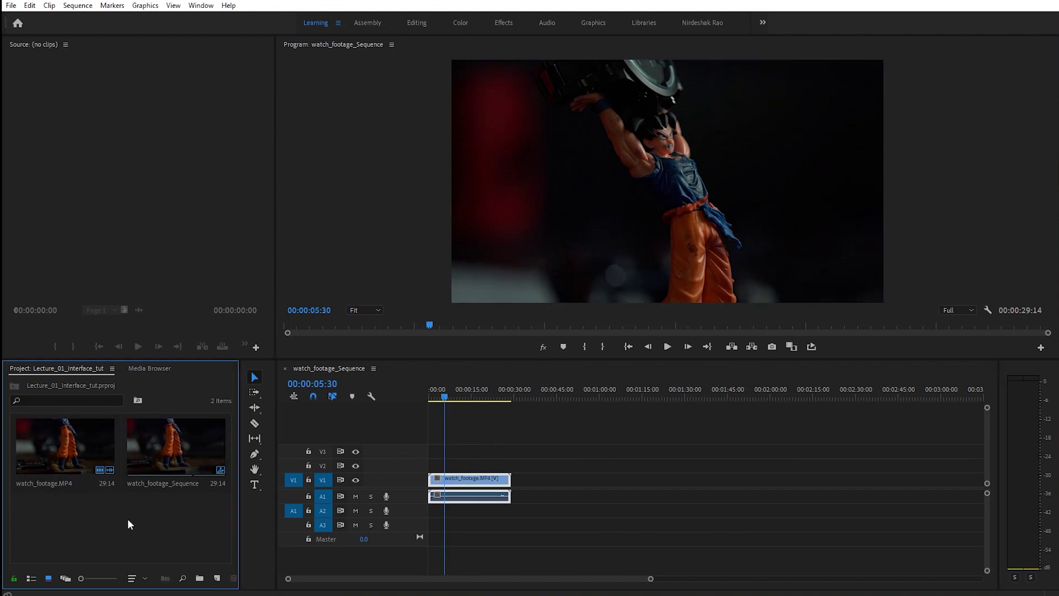
# Load watch_footage.MP4 in the Source monitor, scrub both monitors, and play then stop the sequence.
pyautogui.doubleClick(59, 446)
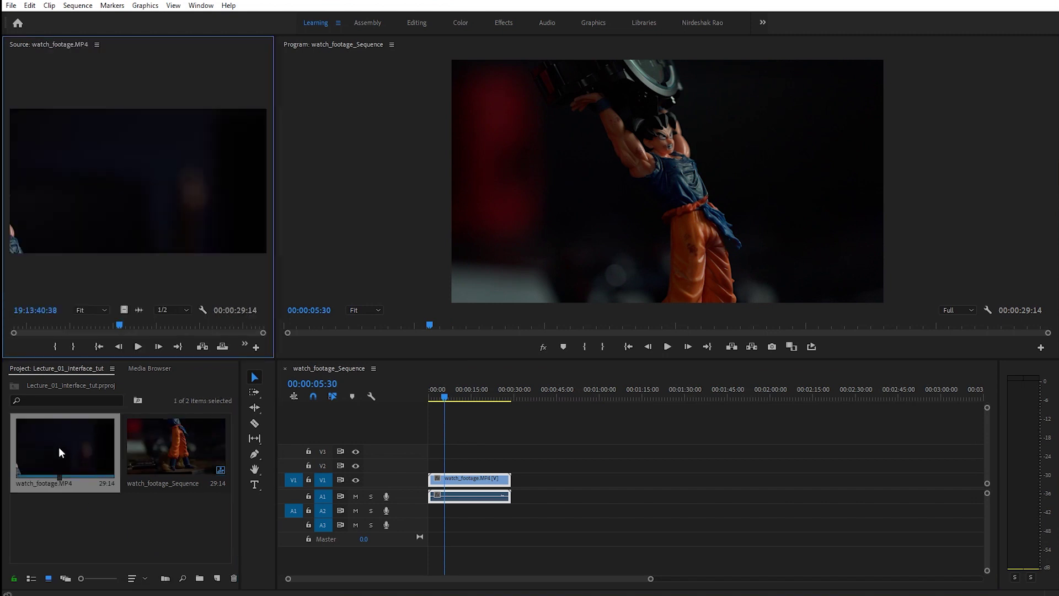
pyautogui.moveTo(95, 325); pyautogui.dragTo(173, 326)
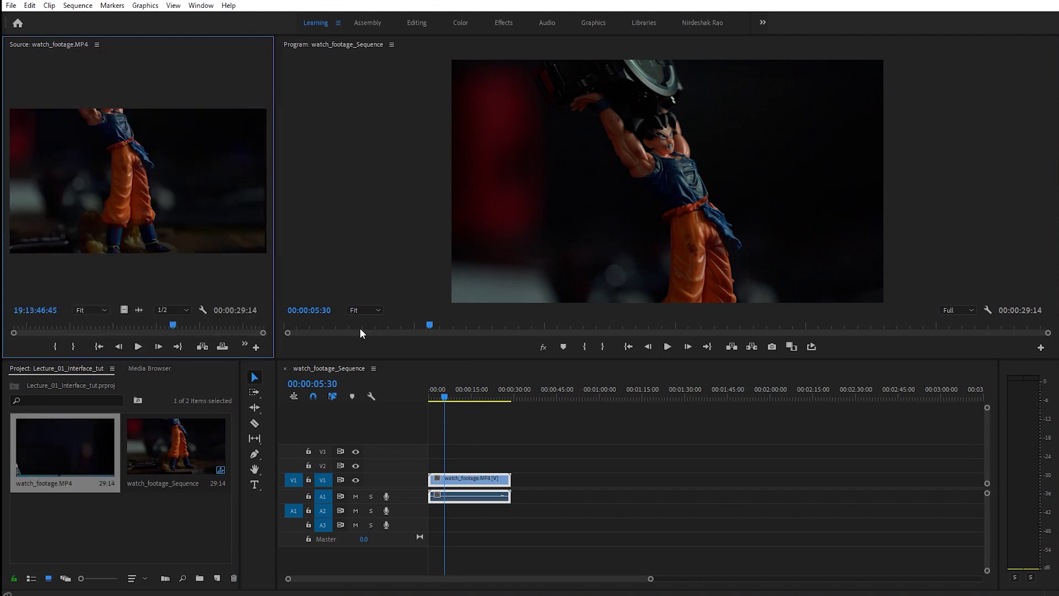
pyautogui.moveTo(451, 395); pyautogui.dragTo(442, 397)
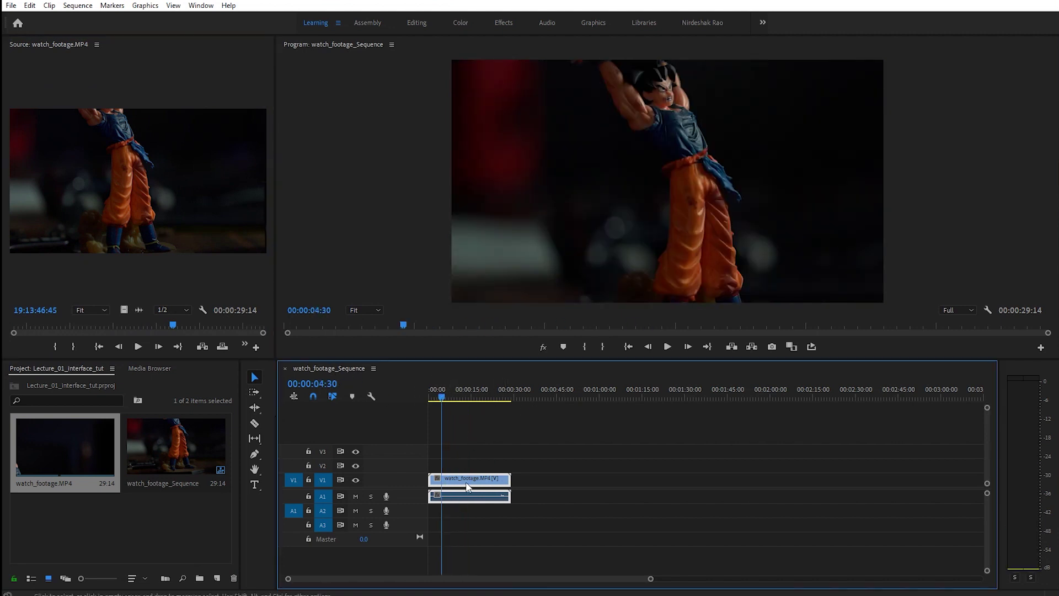
pyautogui.click(267, 535)
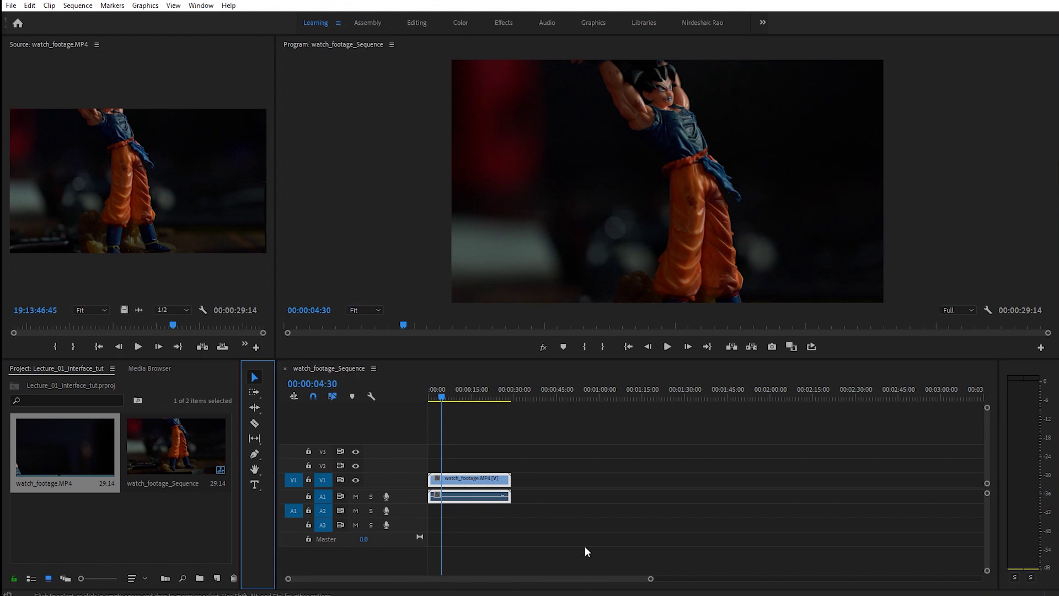
pyautogui.click(669, 346)
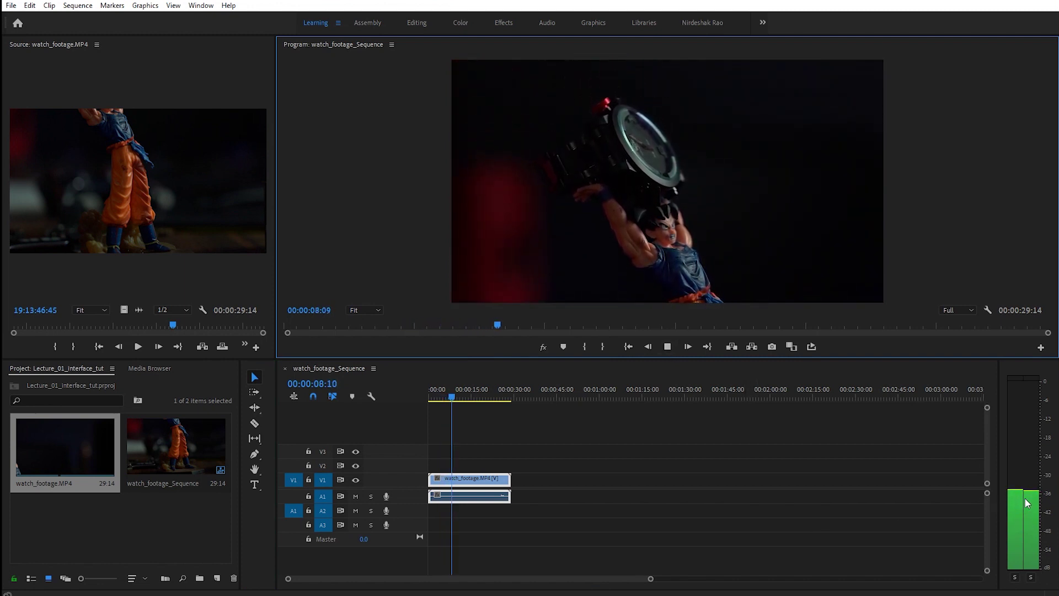
pyautogui.press('space')
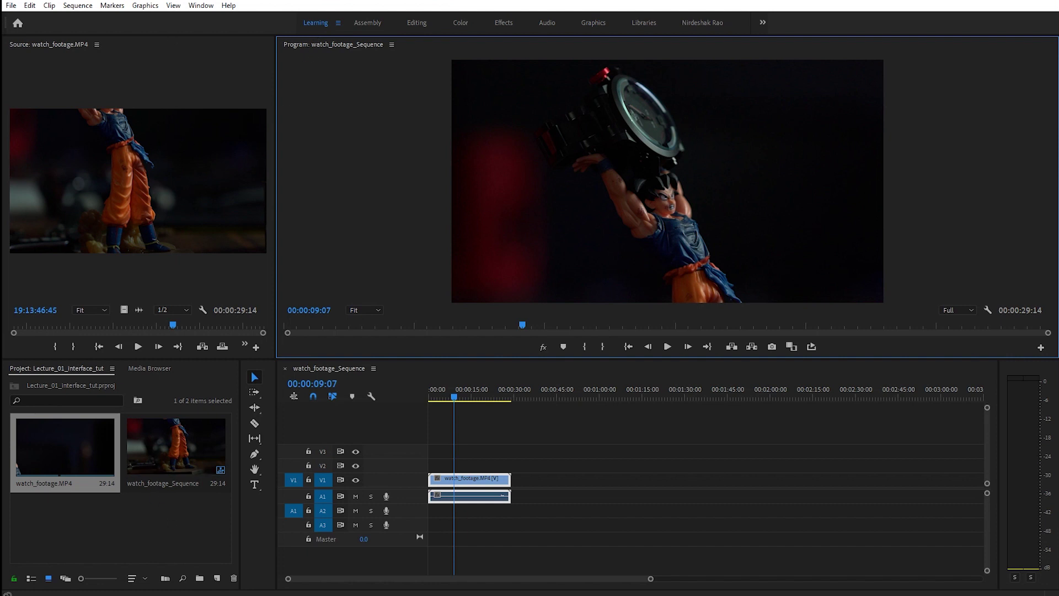
pyautogui.click(203, 7)
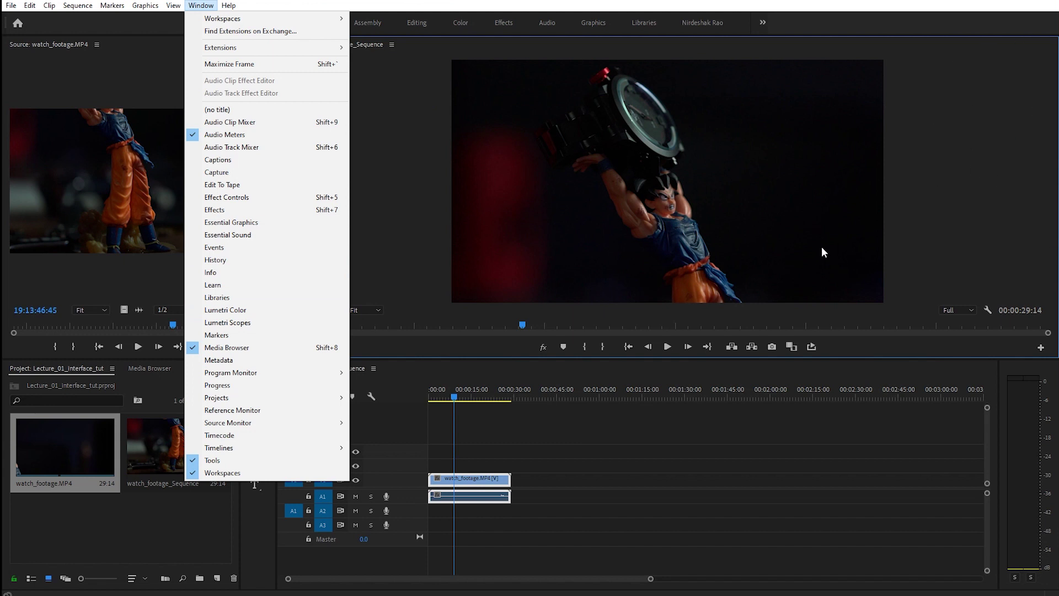
# Show the Lumetri Color panel, then close it through its panel menu.
pyautogui.click(241, 312)
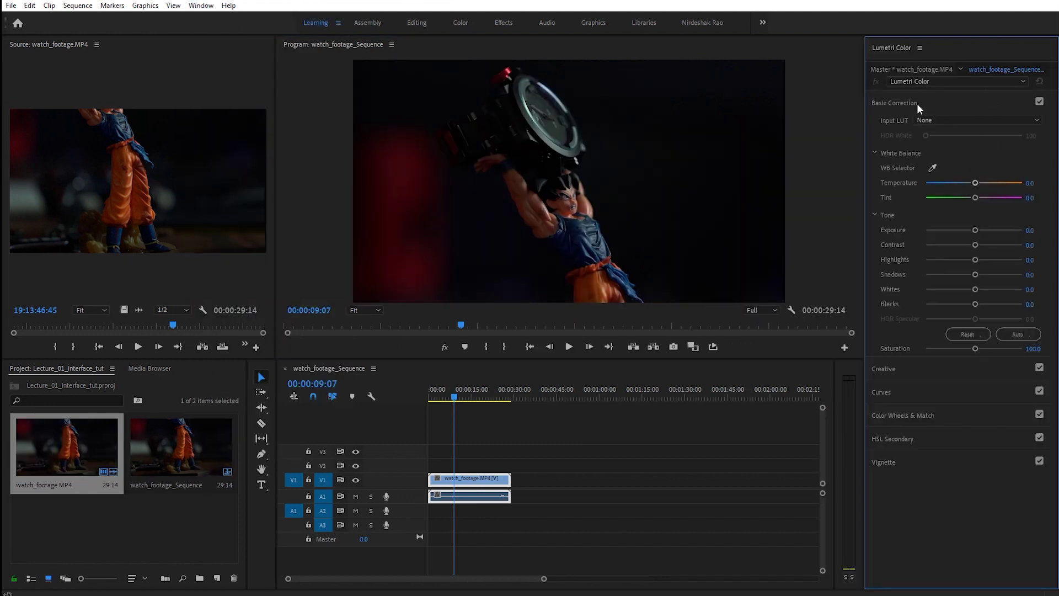
pyautogui.click(920, 48)
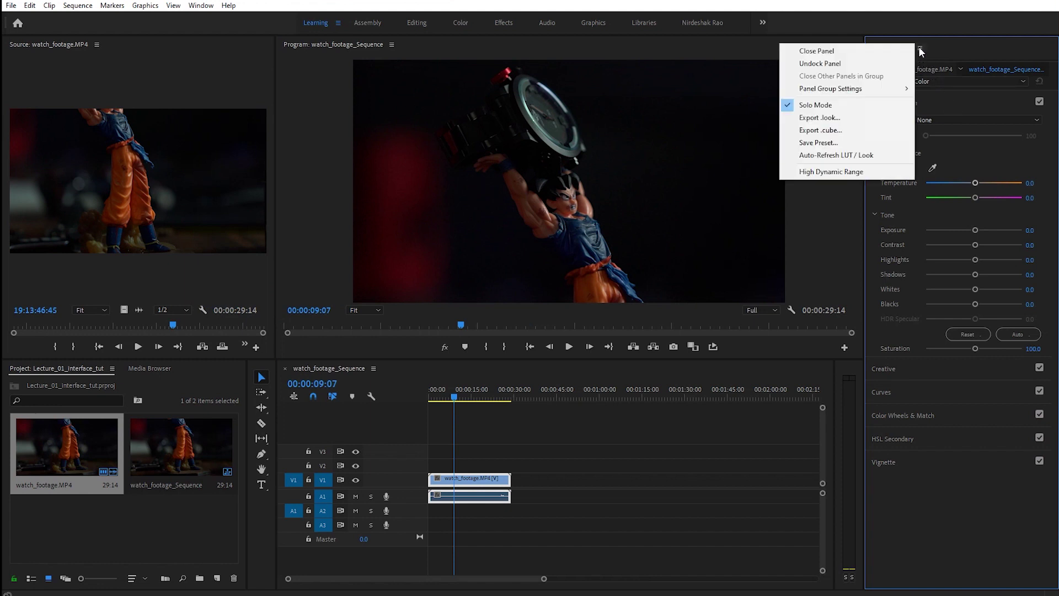
pyautogui.click(817, 51)
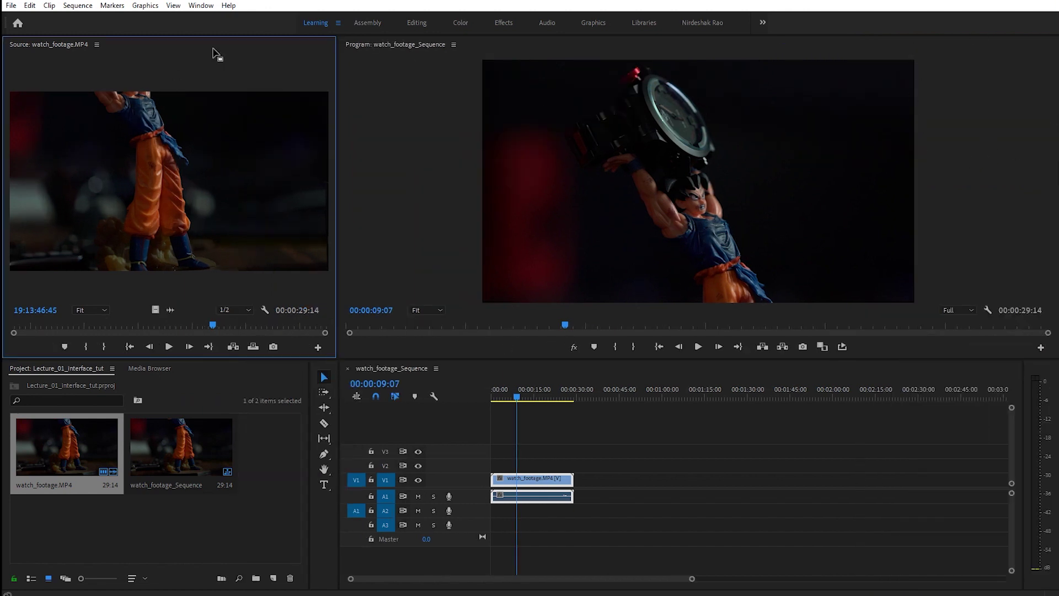
# Add Effect Controls as a tab beside the Source monitor and switch between the two.
pyautogui.click(201, 5)
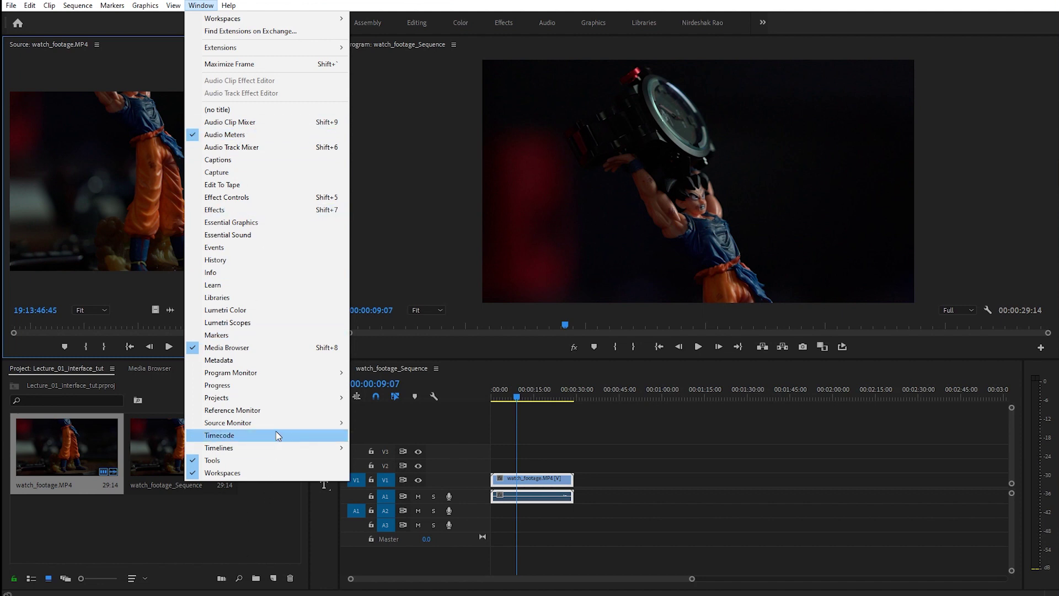
pyautogui.moveTo(300, 428)
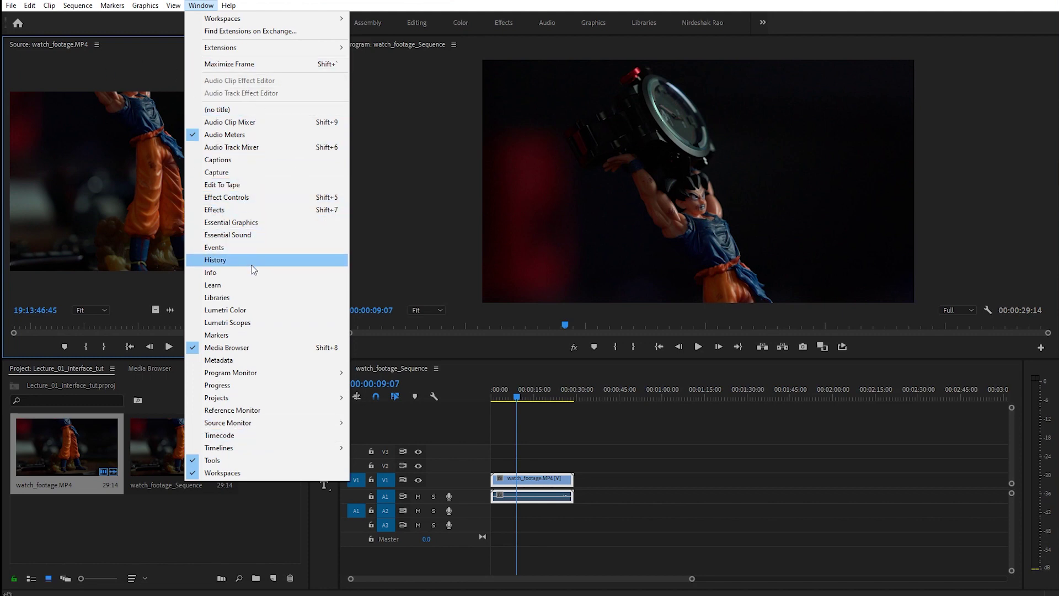
pyautogui.click(258, 204)
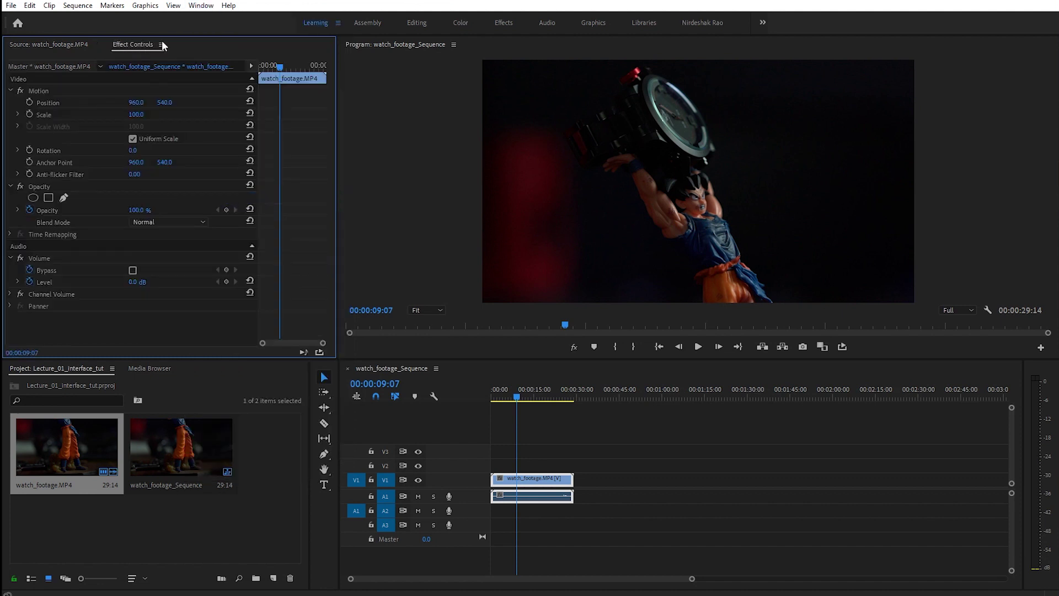
pyautogui.click(49, 47)
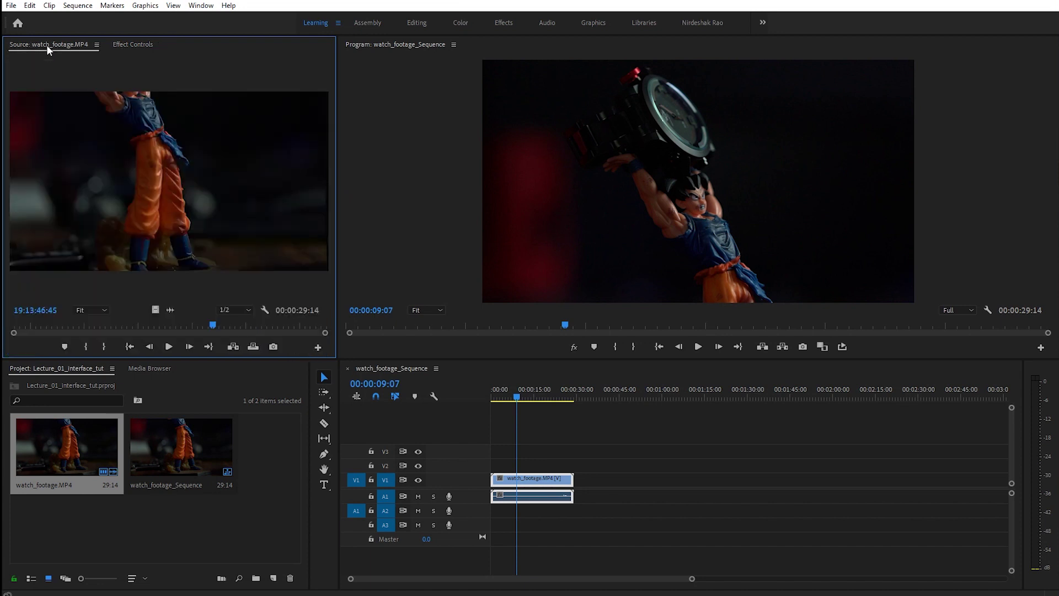
pyautogui.click(128, 44)
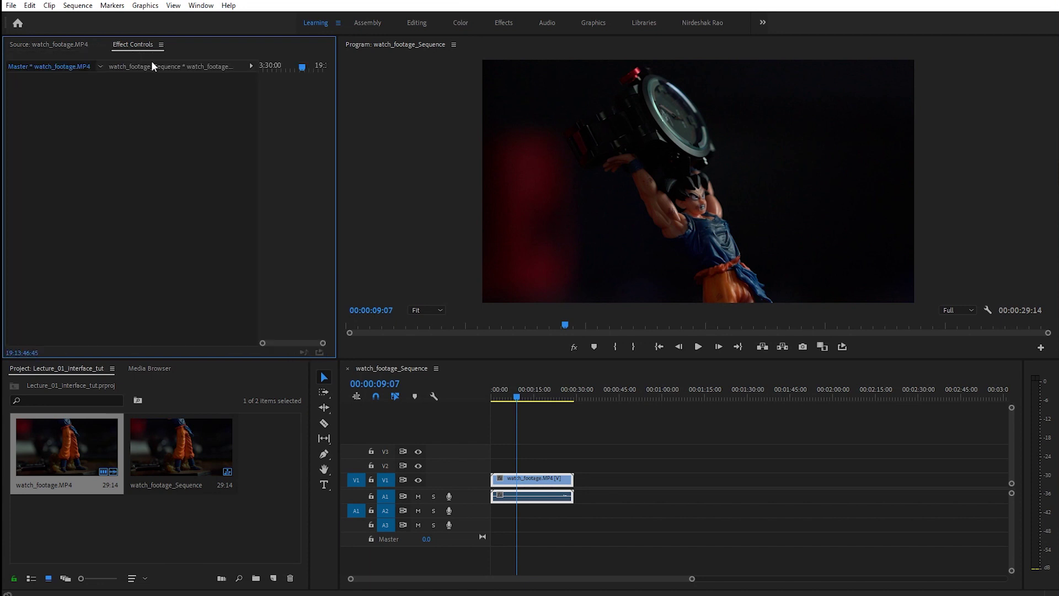
pyautogui.click(48, 44)
# Add the Effects panel beside the Project bin, browse the Audio Effects and Audio Transitions folders, then return to the bin.
pyautogui.click(173, 6)
pyautogui.click(201, 6)
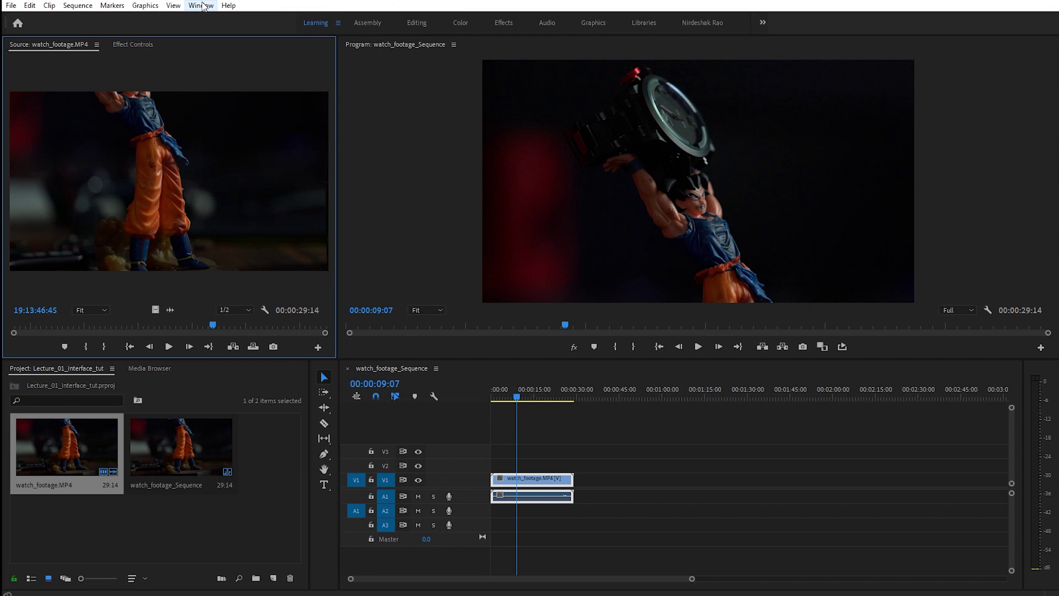
pyautogui.click(203, 7)
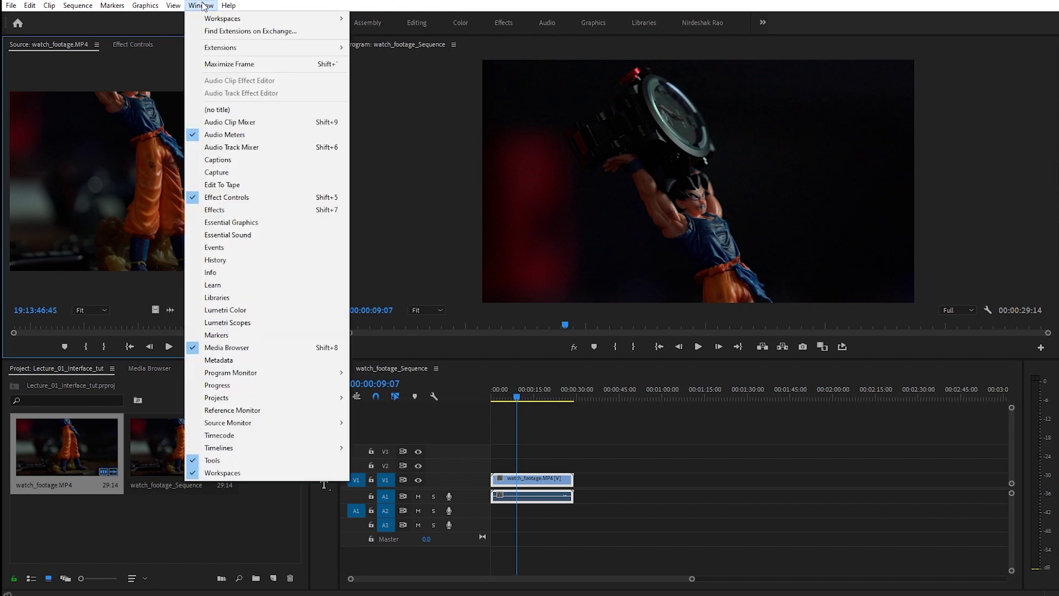
pyautogui.click(266, 215)
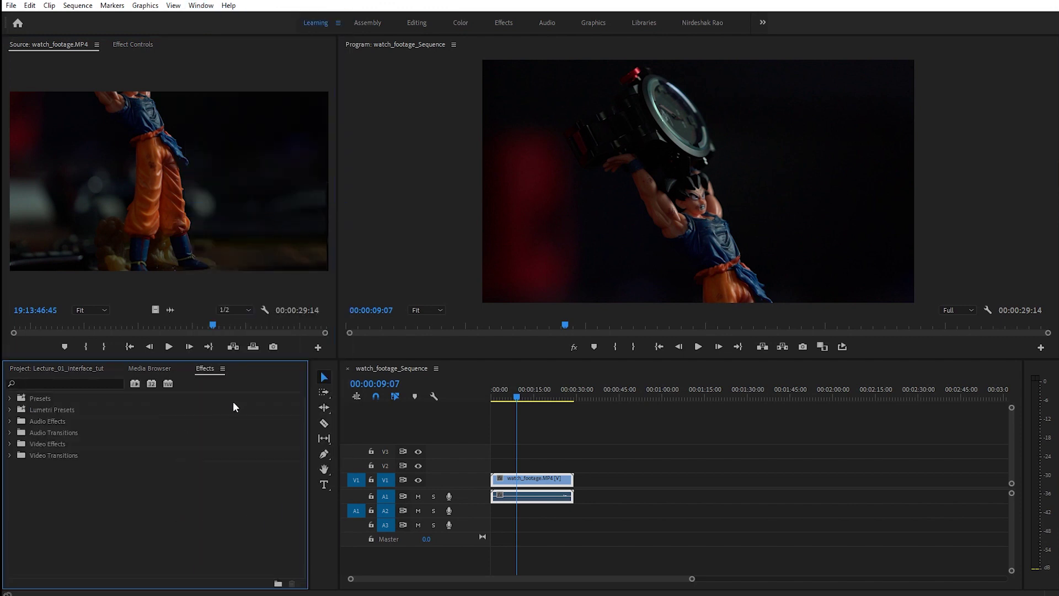
pyautogui.click(56, 374)
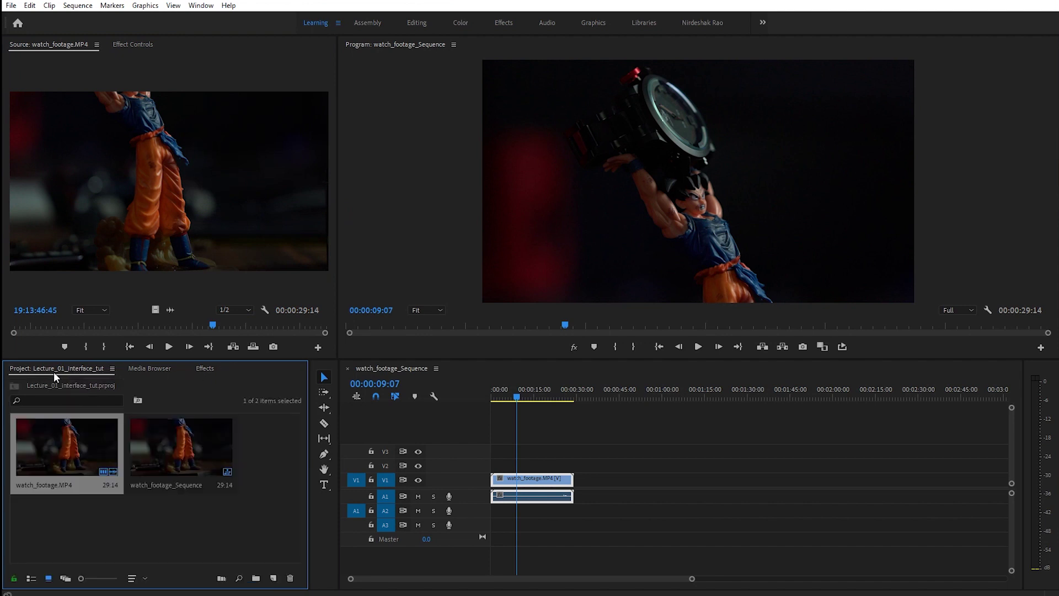
pyautogui.click(147, 369)
pyautogui.click(205, 368)
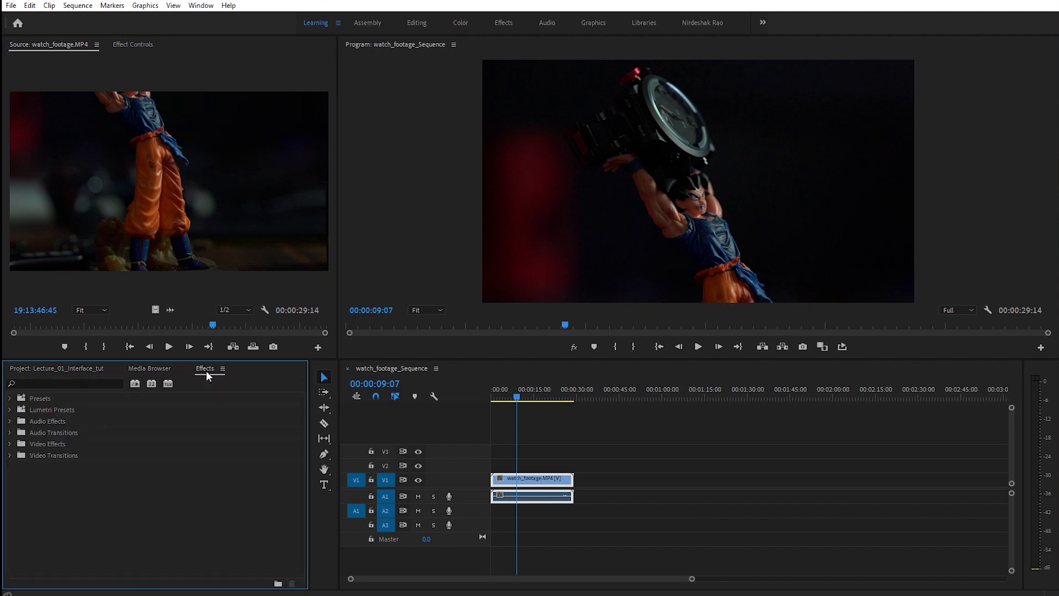
pyautogui.click(10, 421)
pyautogui.click(10, 422)
pyautogui.click(10, 433)
pyautogui.click(10, 433)
pyautogui.click(44, 369)
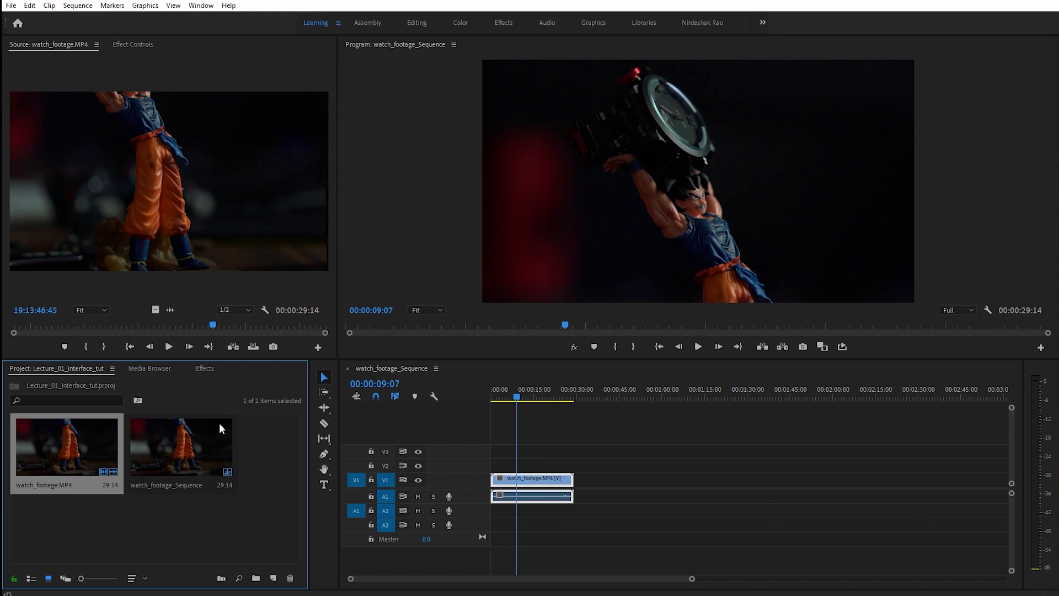
pyautogui.click(200, 5)
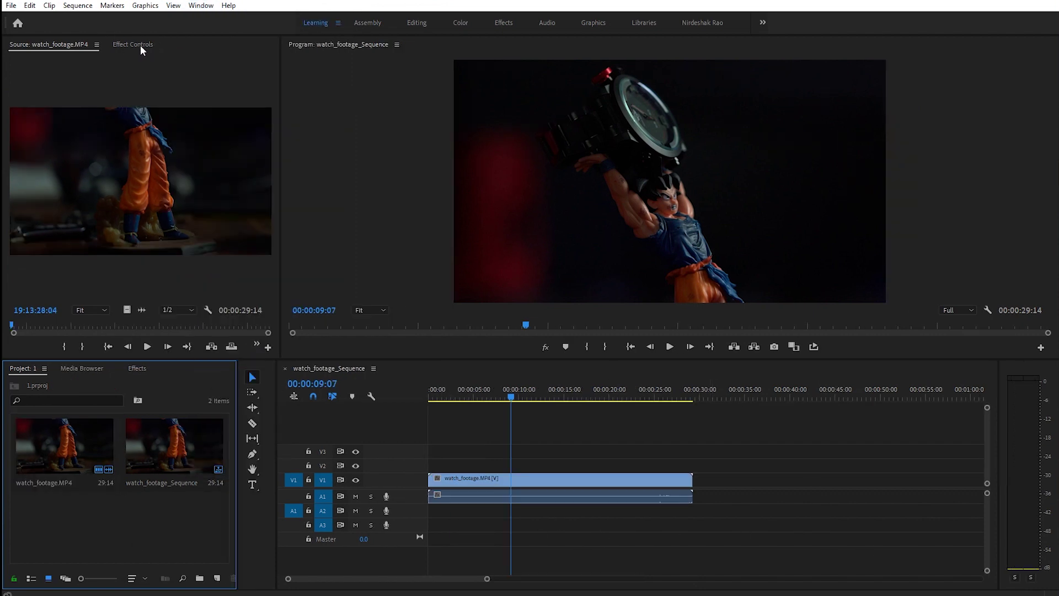
# Show the watch_footage.MP4 clip's Motion, Opacity and Volume settings in Effect Controls.
pyautogui.click(200, 6)
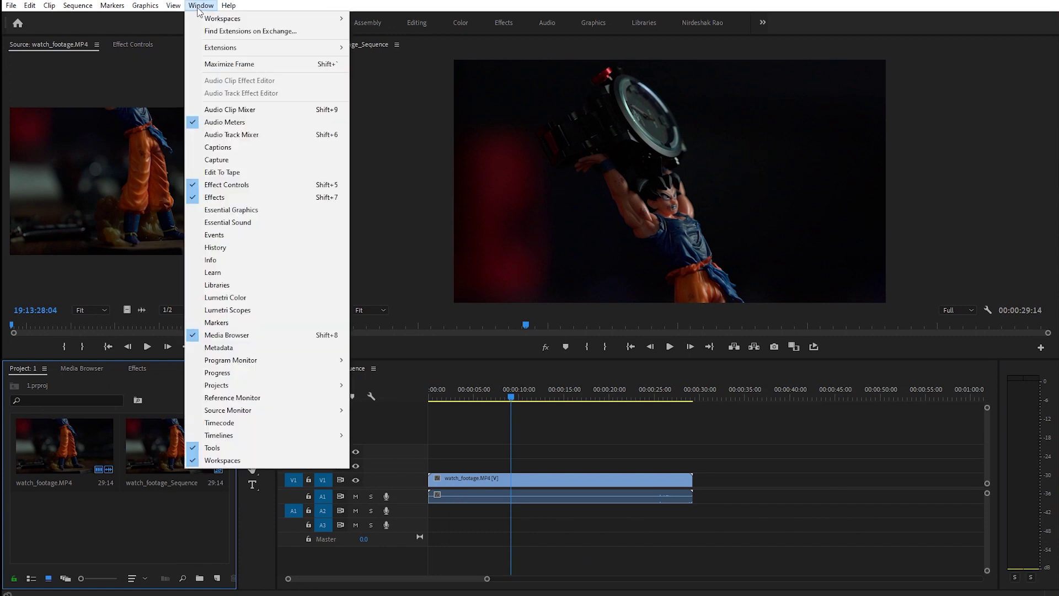
pyautogui.click(147, 81)
pyautogui.click(137, 45)
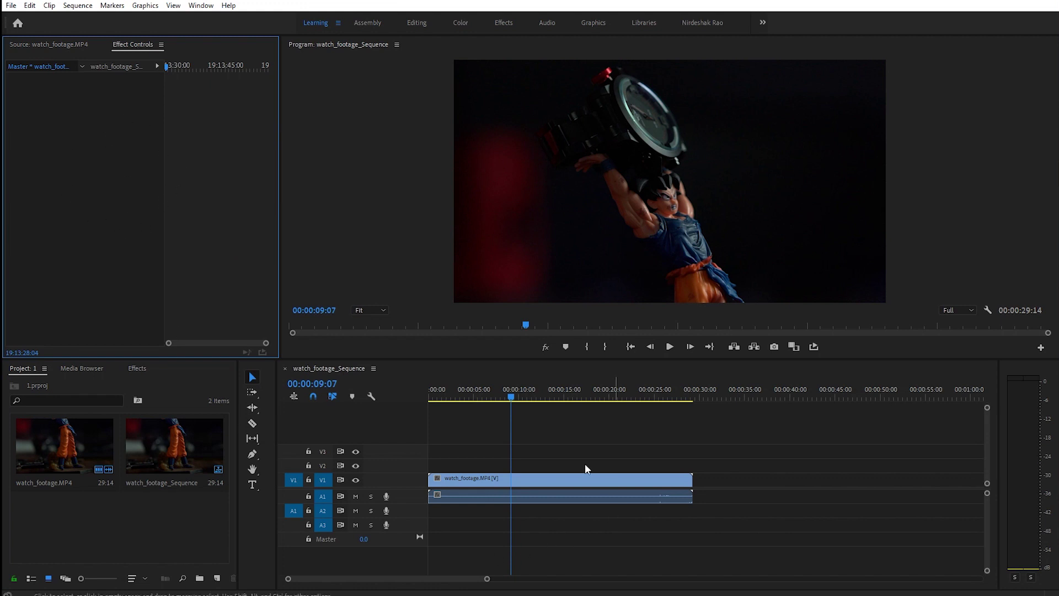
pyautogui.click(518, 479)
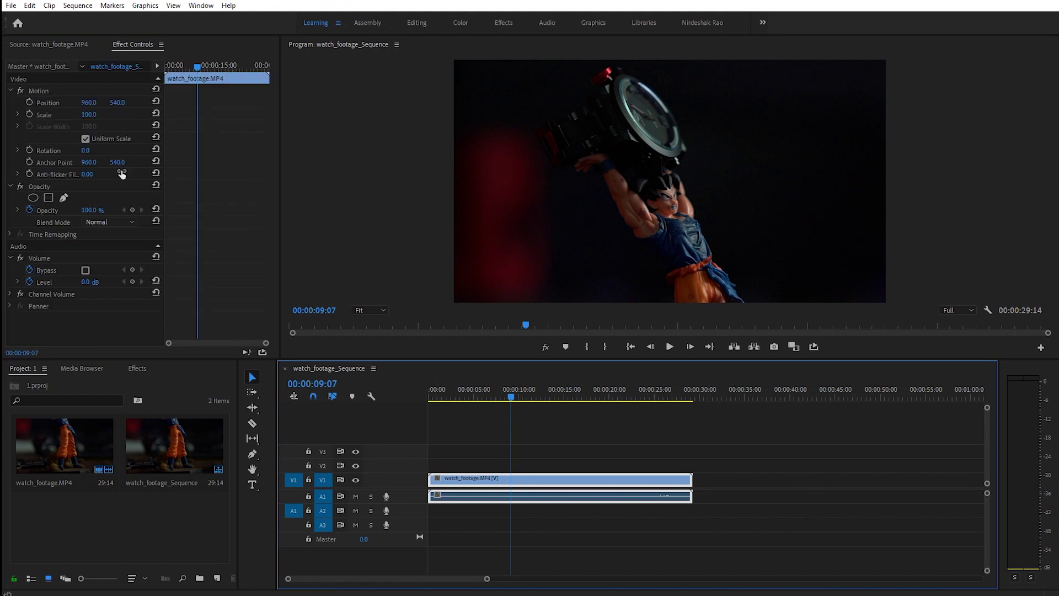
# Scrub the clip's Position and Rotation back to 960, 540 and 0.0°, then move the playhead to the sequence end.
pyautogui.moveTo(89, 102); pyautogui.dragTo(89, 115)
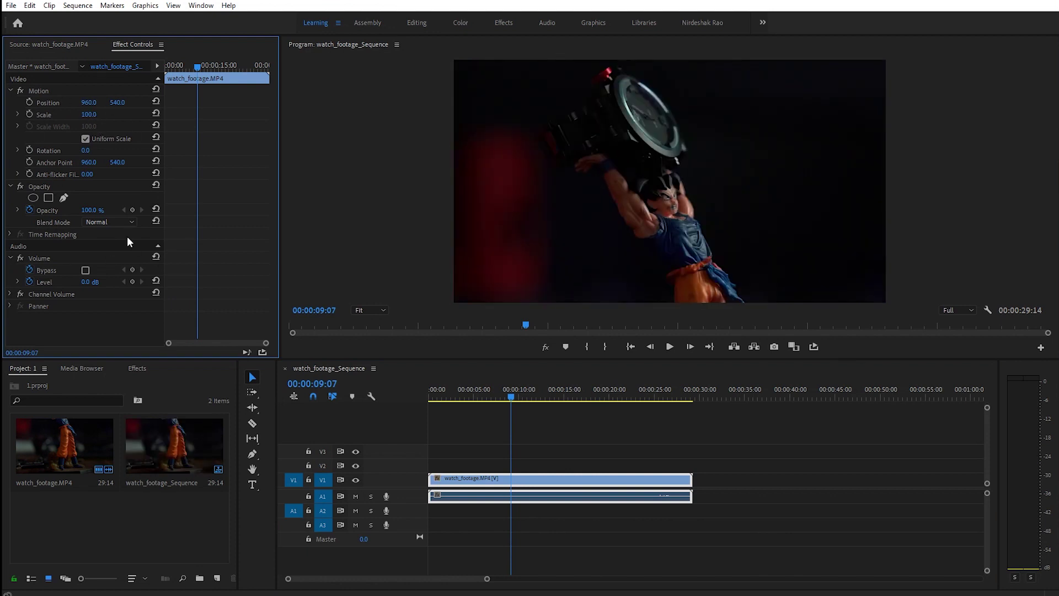
pyautogui.moveTo(84, 154); pyautogui.dragTo(131, 127)
pyautogui.click(405, 380)
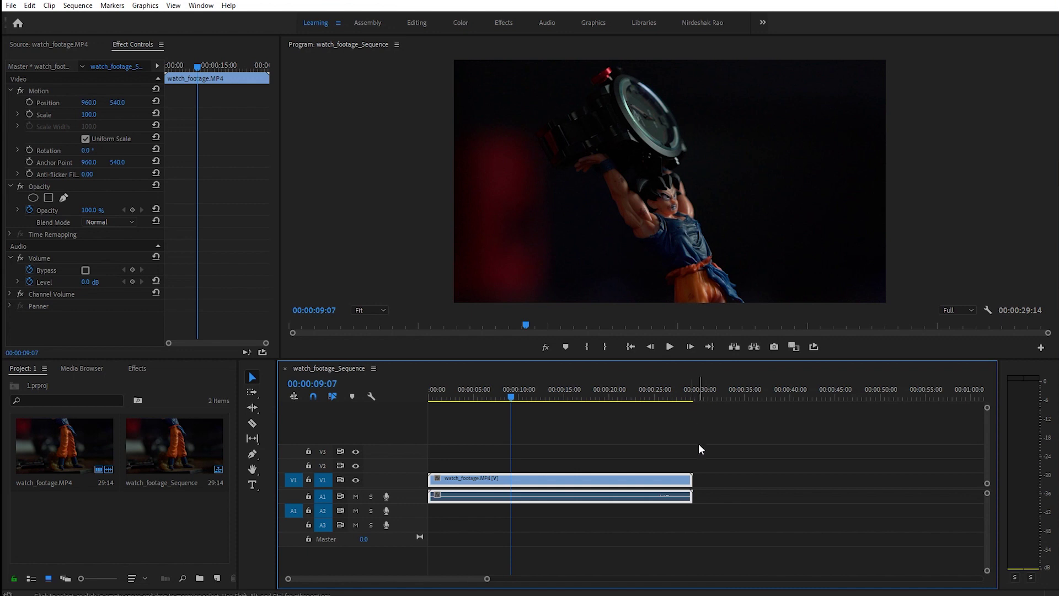
pyautogui.moveTo(538, 397); pyautogui.dragTo(693, 409)
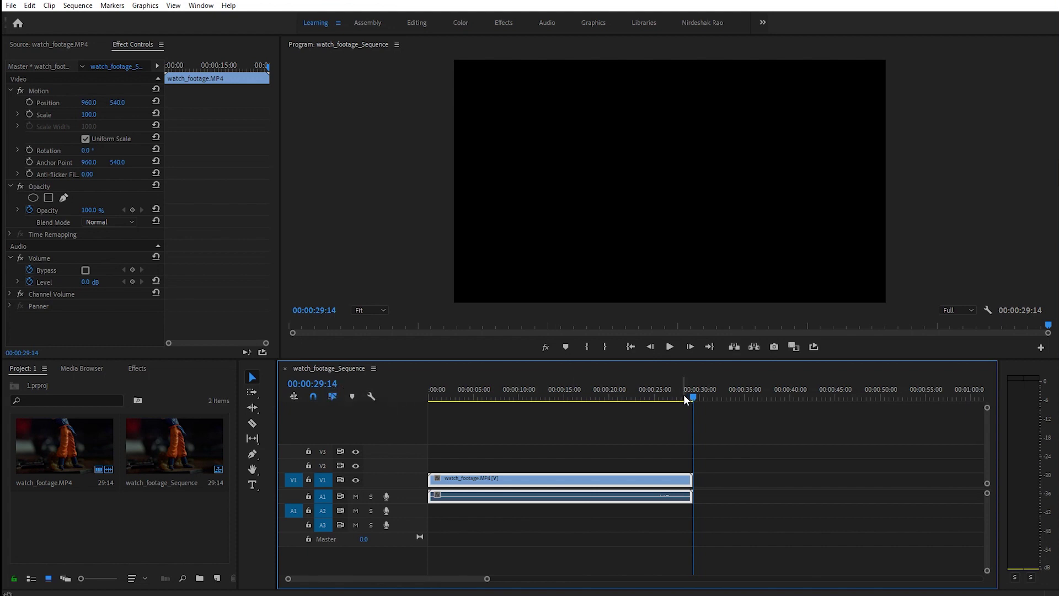
# Move the watch_footage_Sequence playhead to 00:00:20:00 by correcting the timecode field.
pyautogui.moveTo(683, 396); pyautogui.dragTo(524, 397)
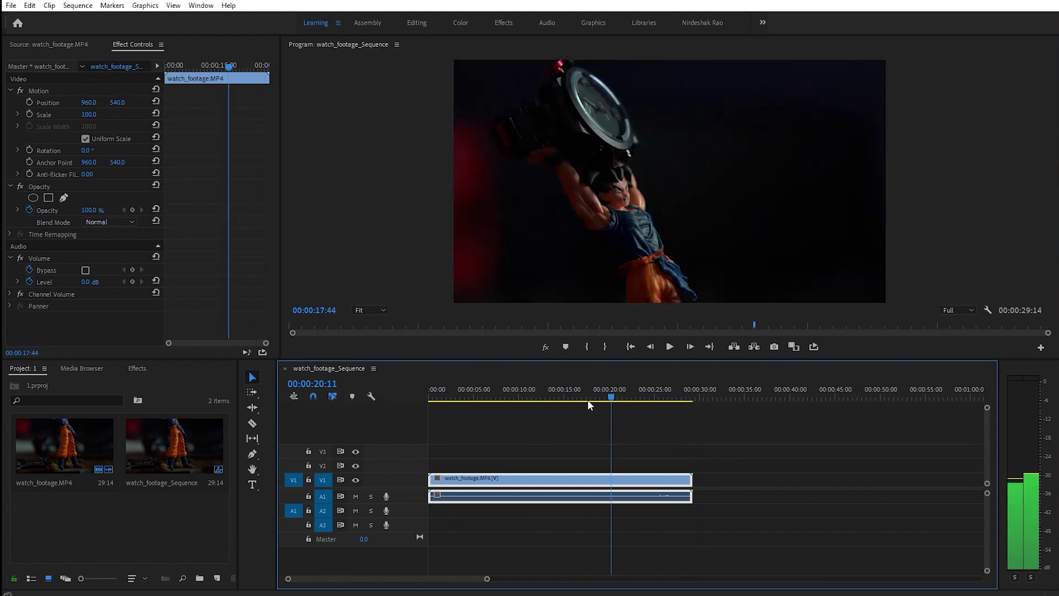
pyautogui.click(323, 385)
pyautogui.press('BackSpace')
pyautogui.write('20')
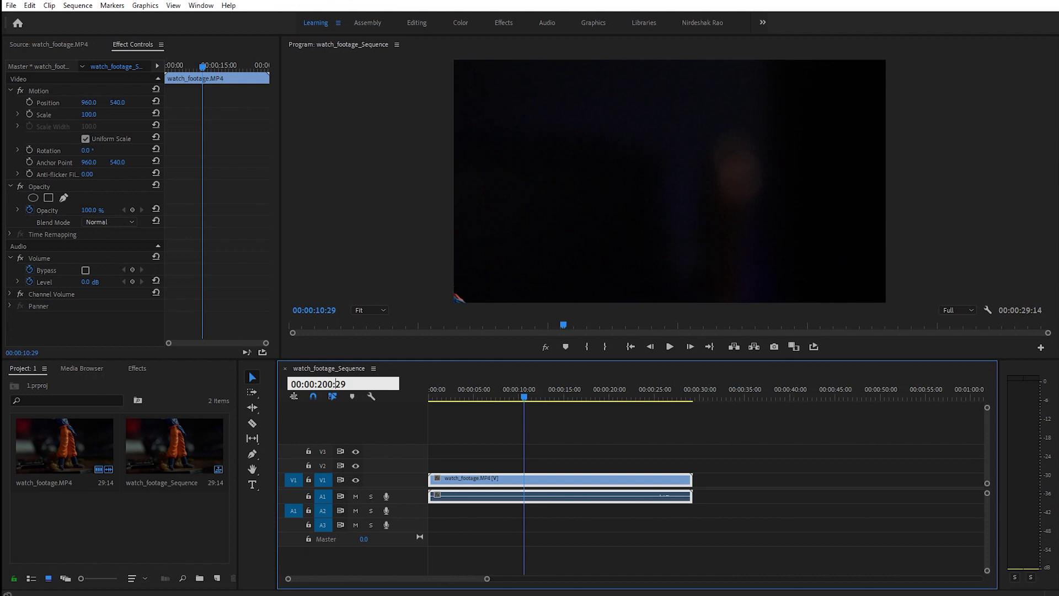
pyautogui.press('BackSpace')
pyautogui.press('BackSpace')
pyautogui.press('BackSpace')
pyautogui.write('00')
pyautogui.press('Return')
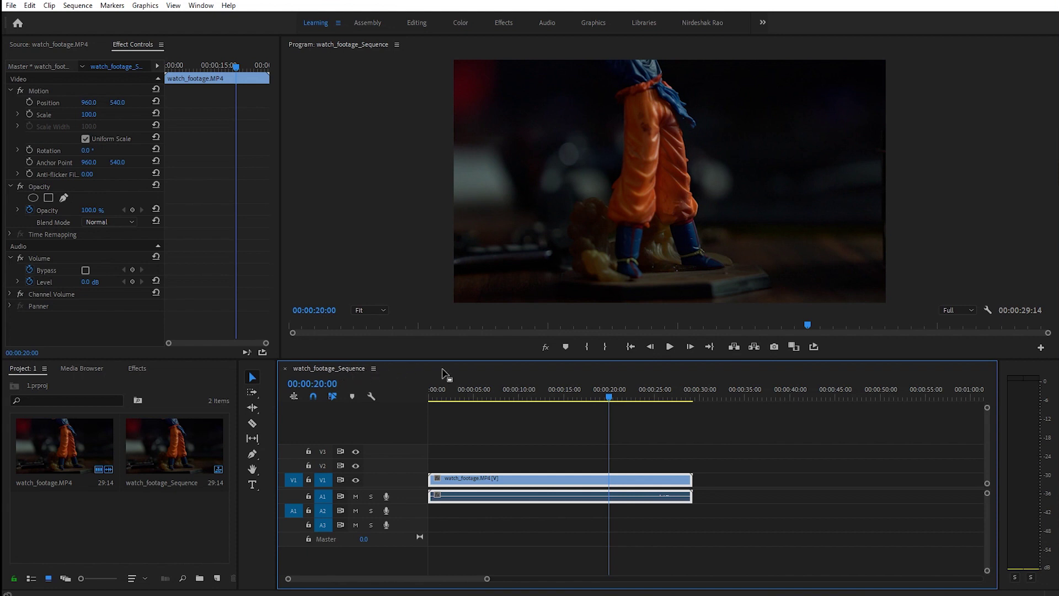
pyautogui.rightClick(147, 520)
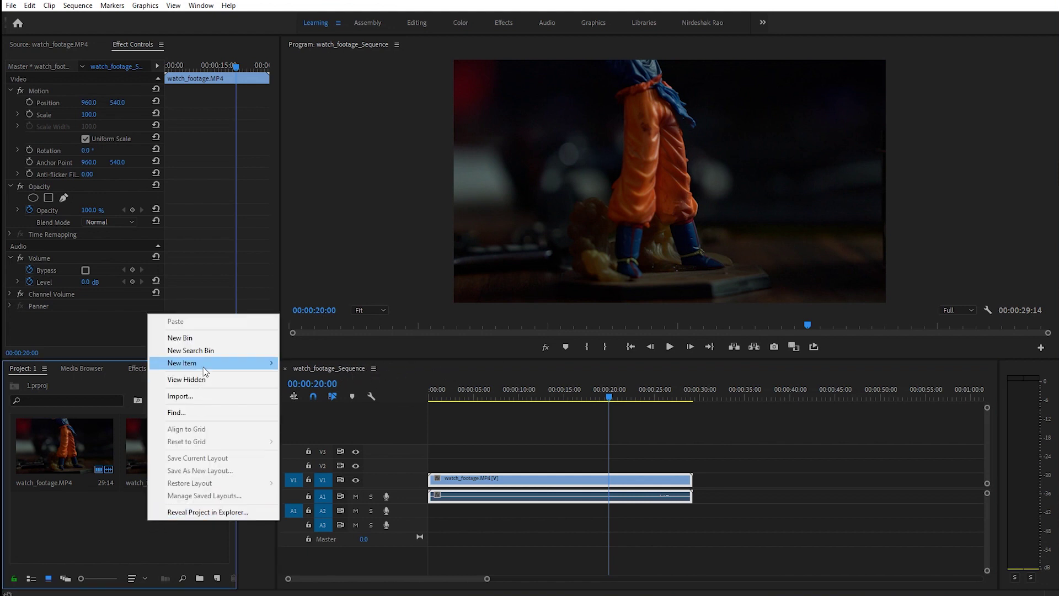
# Create an empty DV-NTSC Standard 48kHz sequence named Sequence 02.
pyautogui.moveTo(204, 369)
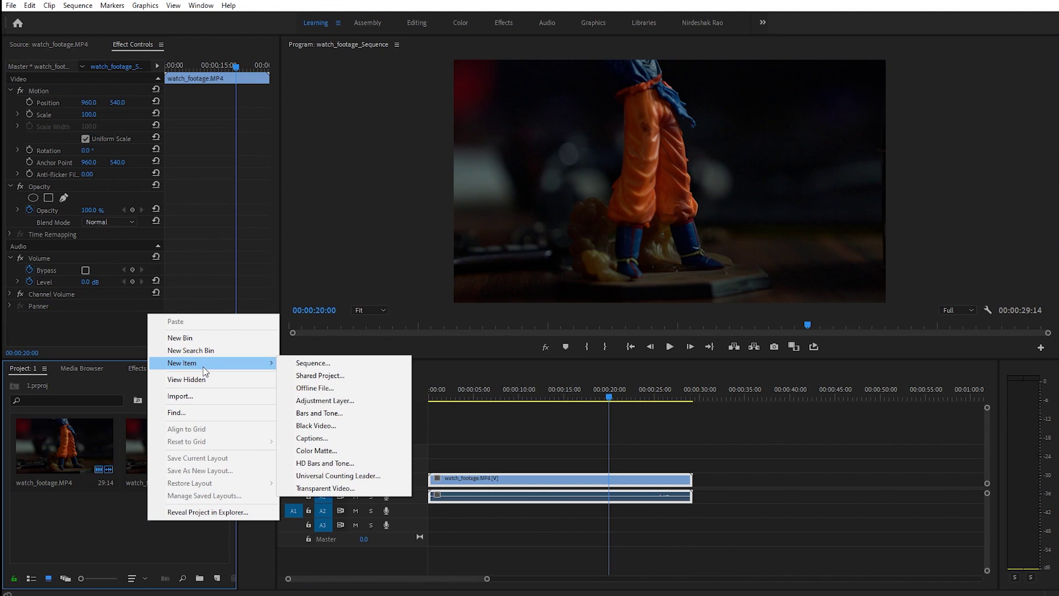
pyautogui.click(309, 364)
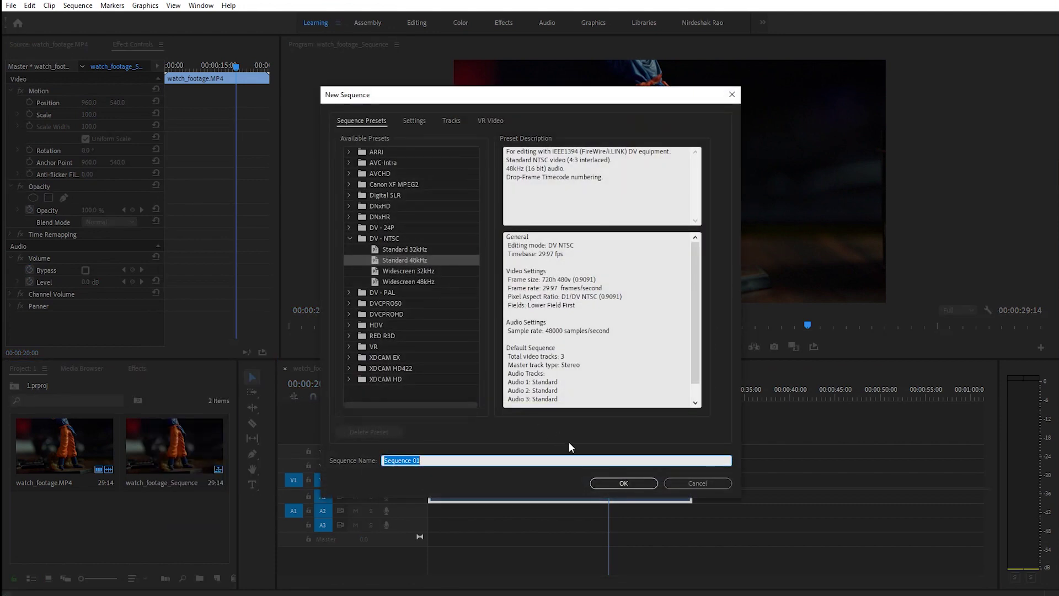
pyautogui.moveTo(417, 460); pyautogui.dragTo(441, 462)
pyautogui.write('2')
pyautogui.click(623, 483)
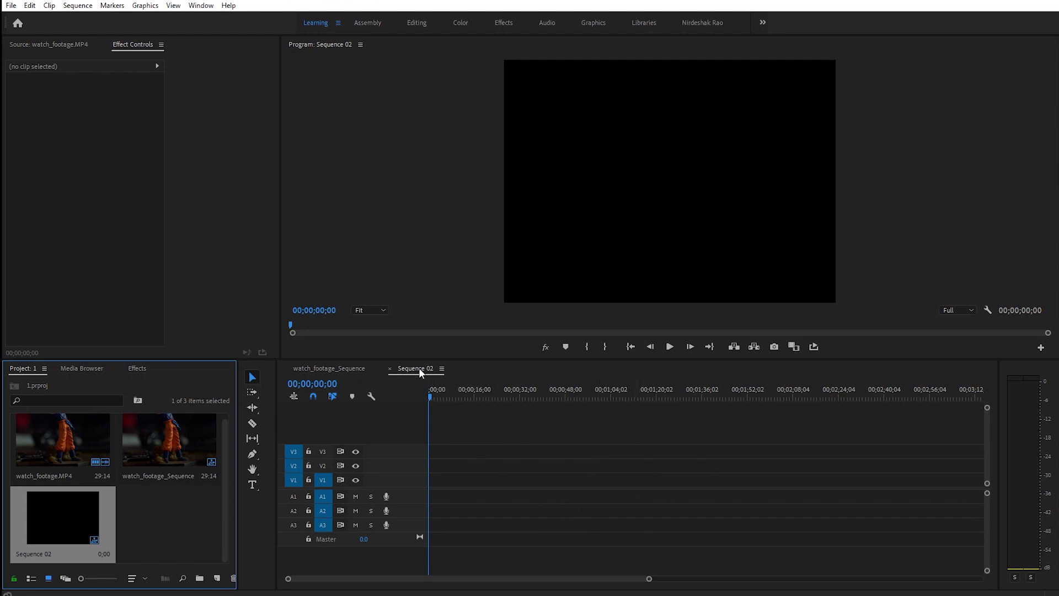
pyautogui.click(339, 370)
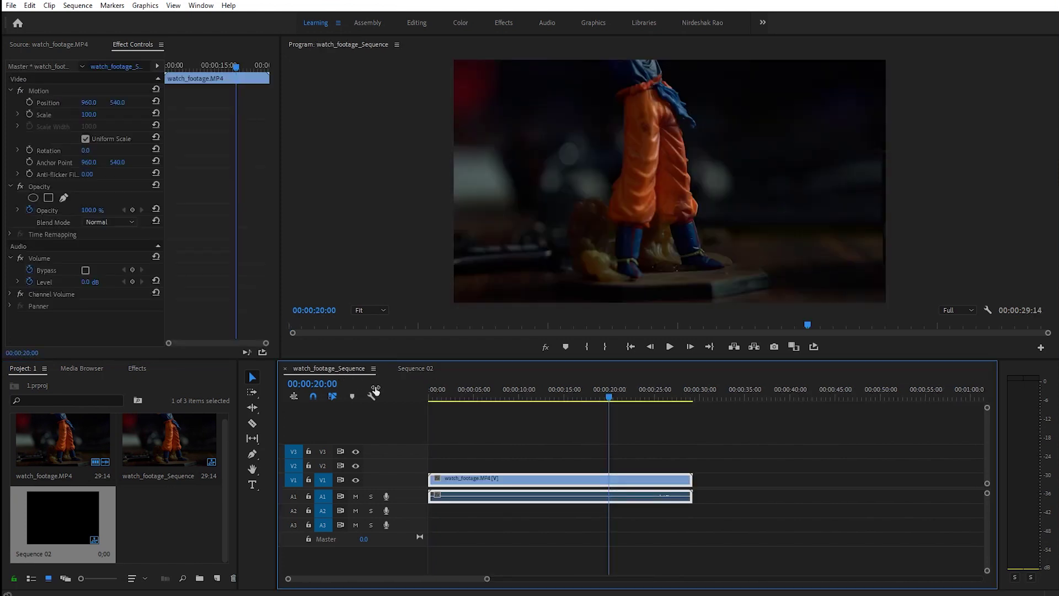
# Drag watch_footage_Sequence onto V2 of the empty Sequence 02, raising the clip mismatch warning.
pyautogui.click(410, 371)
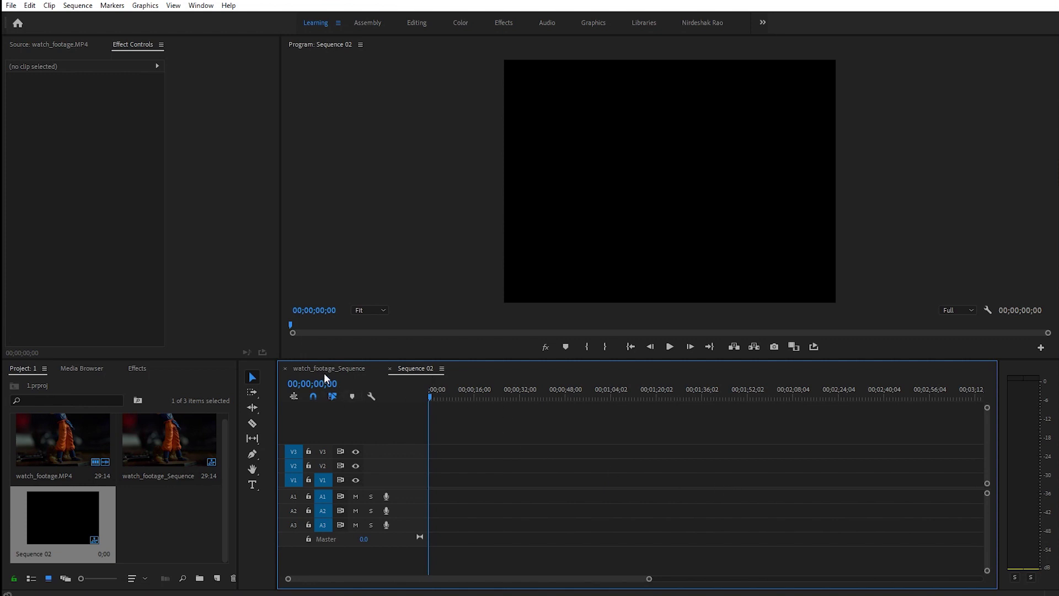
pyautogui.moveTo(160, 445)
pyautogui.mouseDown()
pyautogui.moveTo(294, 465)
pyautogui.moveTo(555, 466)
pyautogui.mouseUp()
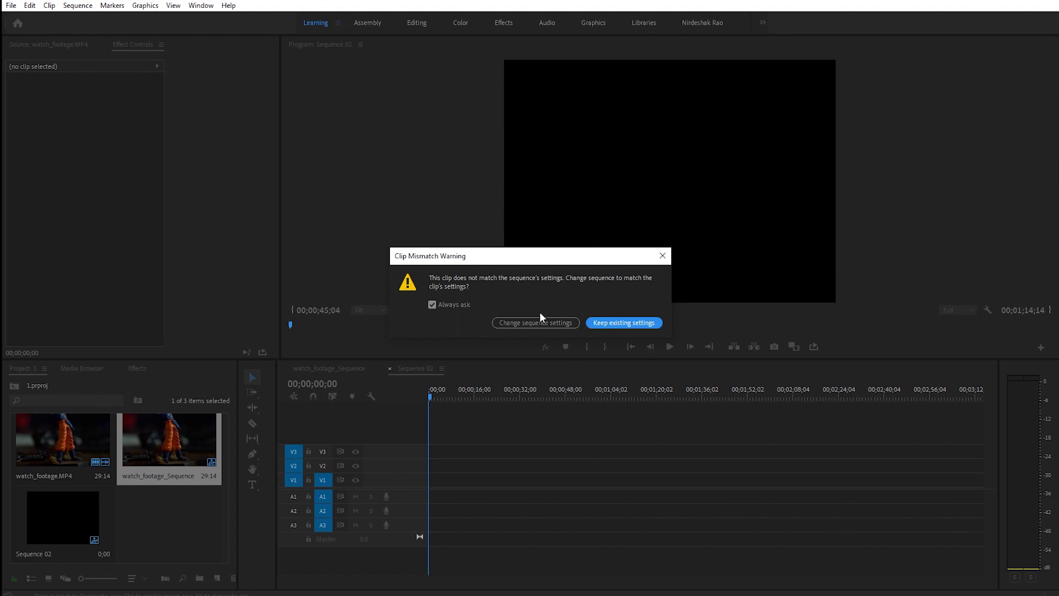
# Keep Sequence 02's existing settings and place the watch footage clips along V2.
pyautogui.click(632, 323)
pyautogui.moveTo(587, 466); pyautogui.dragTo(611, 467)
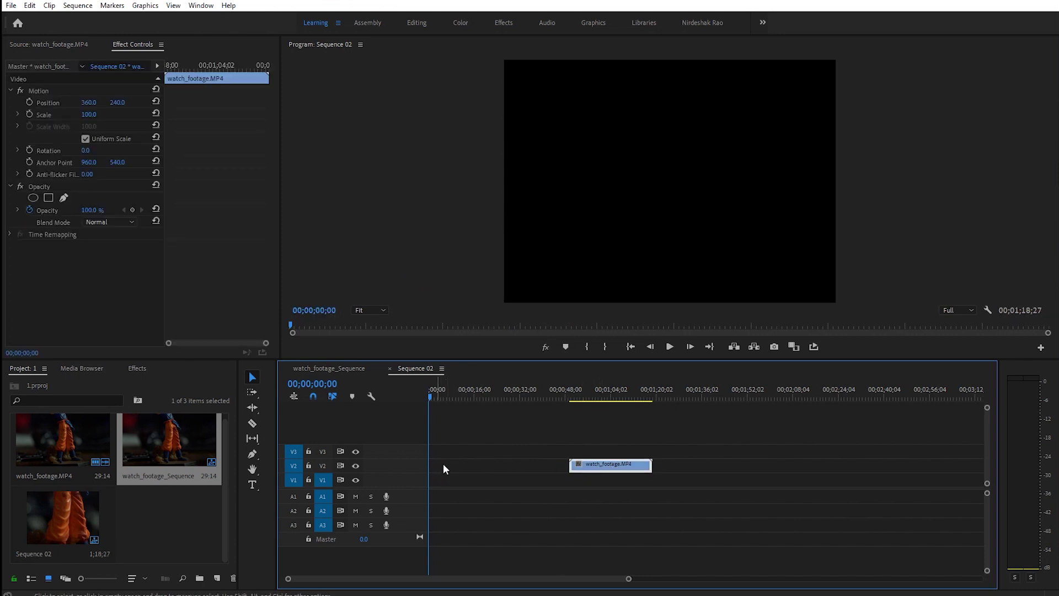
pyautogui.moveTo(426, 466); pyautogui.dragTo(424, 464)
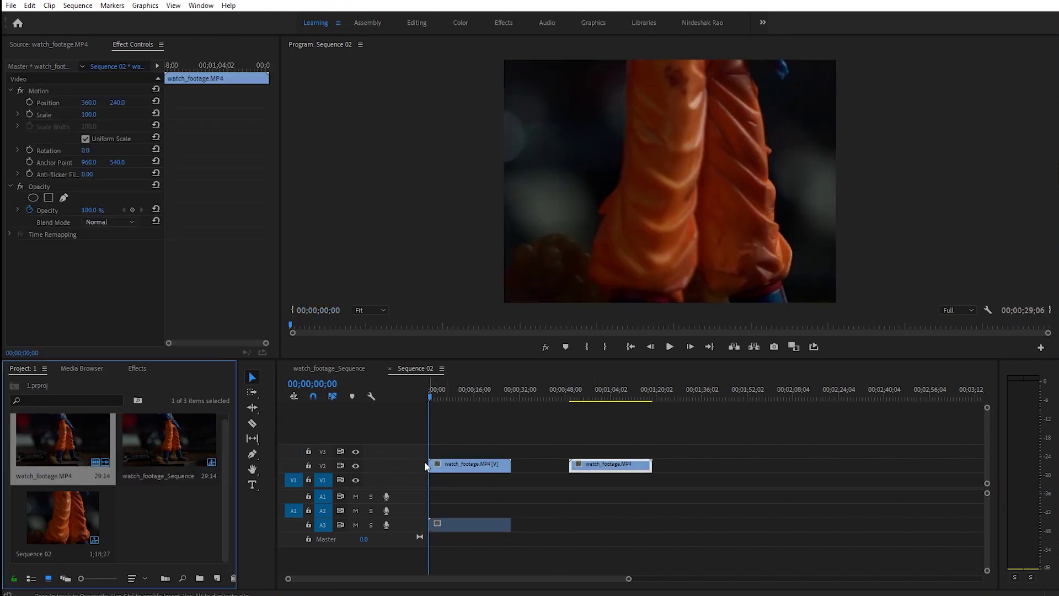
# Razor the V2 clip twice, move the cut piece up to V3, and close the gap.
pyautogui.press('c')
pyautogui.click(473, 467)
pyautogui.click(490, 466)
pyautogui.press('v')
pyautogui.click(482, 466)
pyautogui.press('Delete')
pyautogui.moveTo(499, 466); pyautogui.dragTo(462, 452)
pyautogui.click(594, 464)
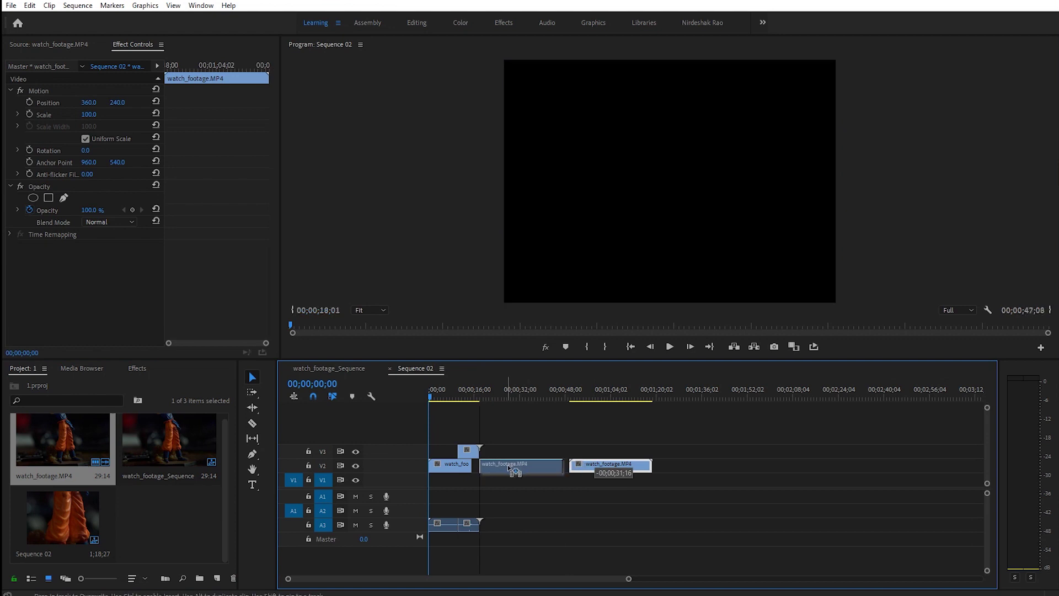
pyautogui.moveTo(595, 465); pyautogui.dragTo(505, 466)
# Scrub through Sequence 02 and park the playhead around 25 seconds.
pyautogui.moveTo(434, 392)
pyautogui.mouseDown()
pyautogui.moveTo(519, 420)
pyautogui.moveTo(450, 410)
pyautogui.mouseUp()
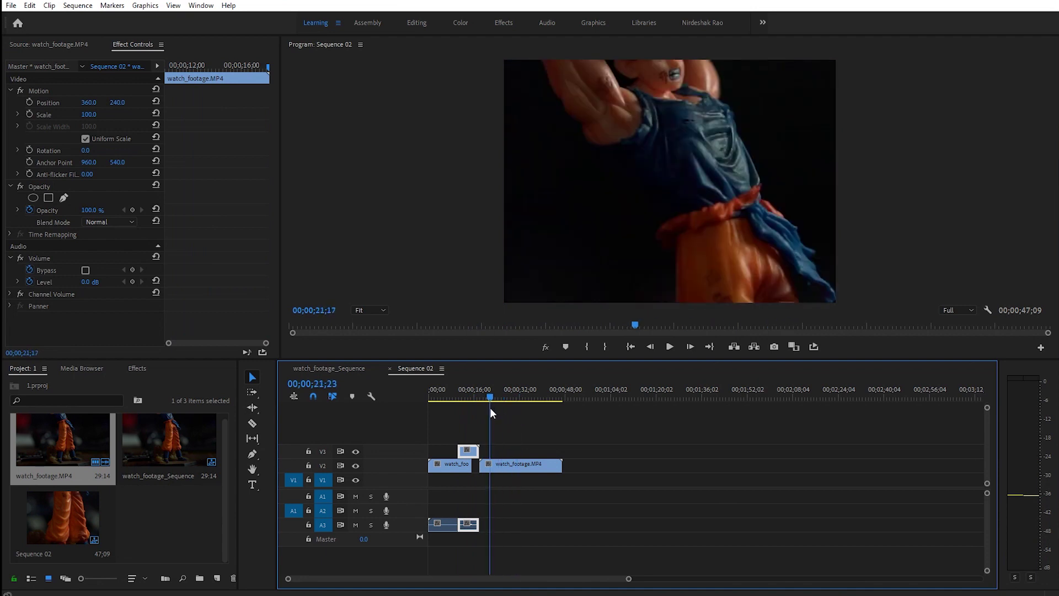
pyautogui.moveTo(450, 409); pyautogui.dragTo(449, 408)
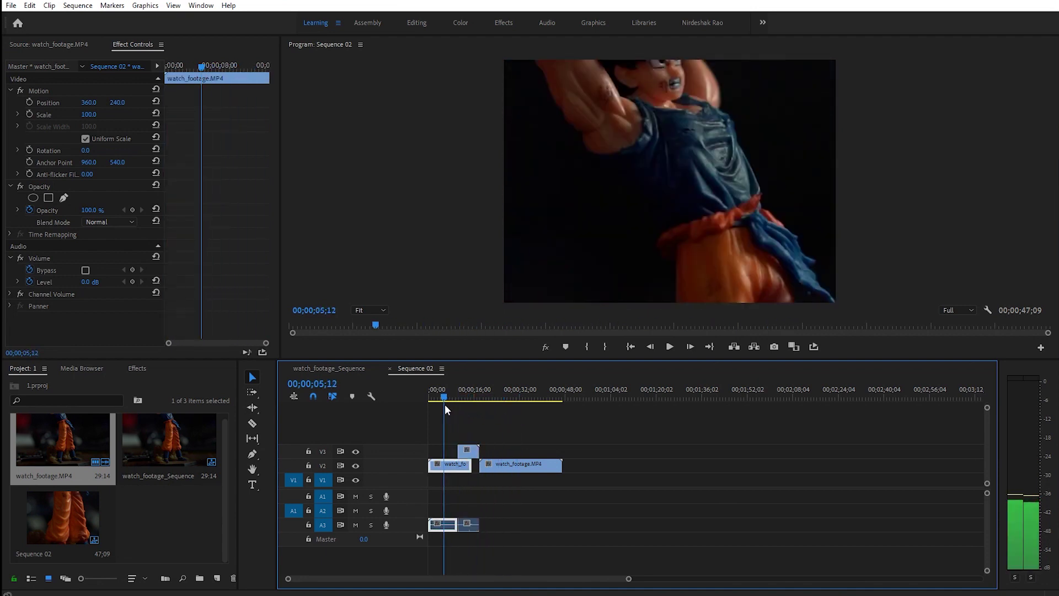
pyautogui.click(486, 426)
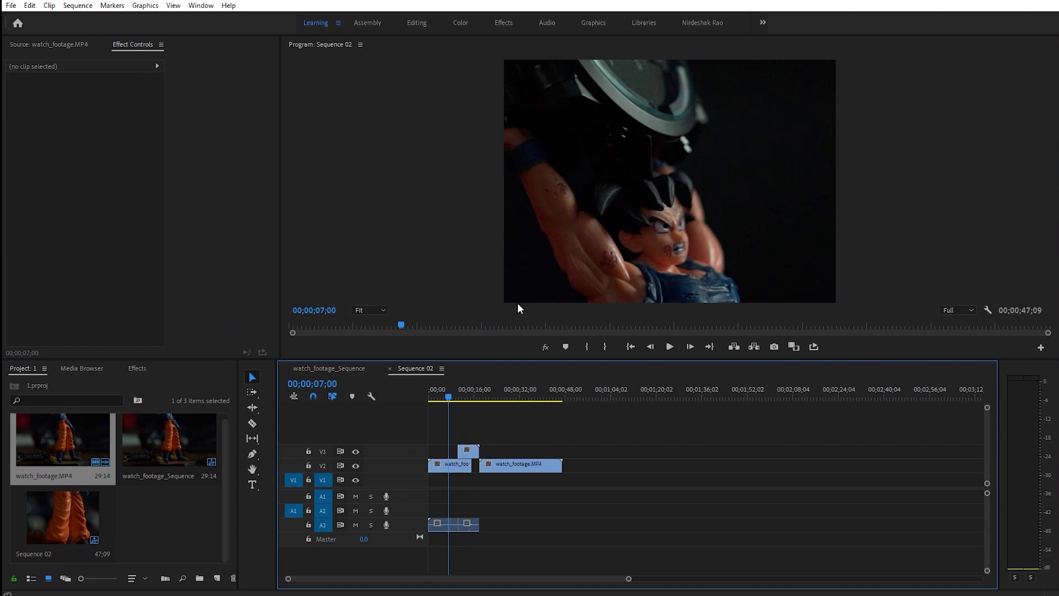
pyautogui.click(501, 396)
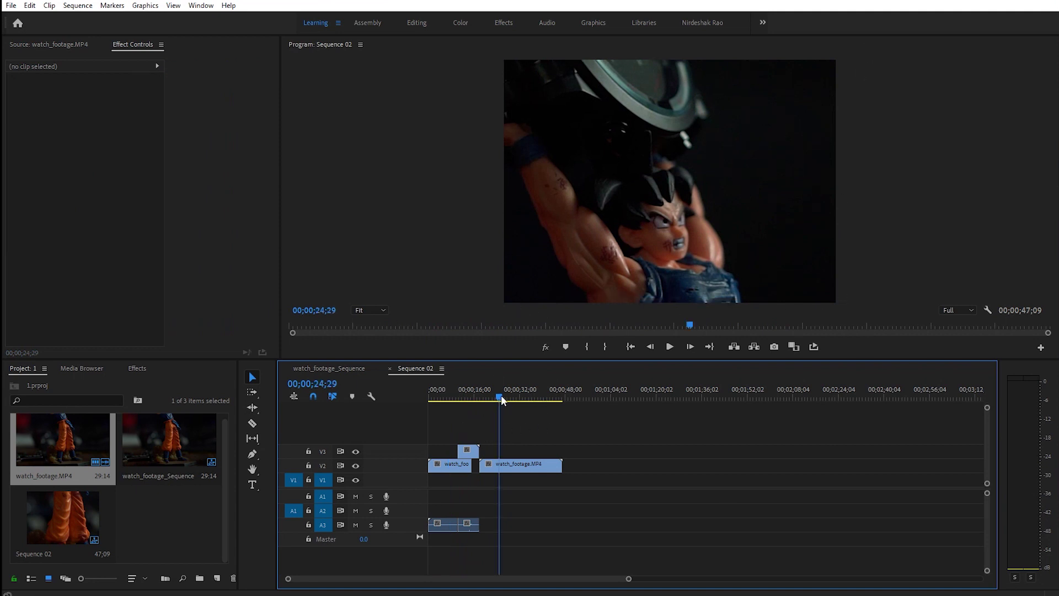
# Review watch_footage_Sequence's sequence settings and close them unchanged.
pyautogui.click(326, 369)
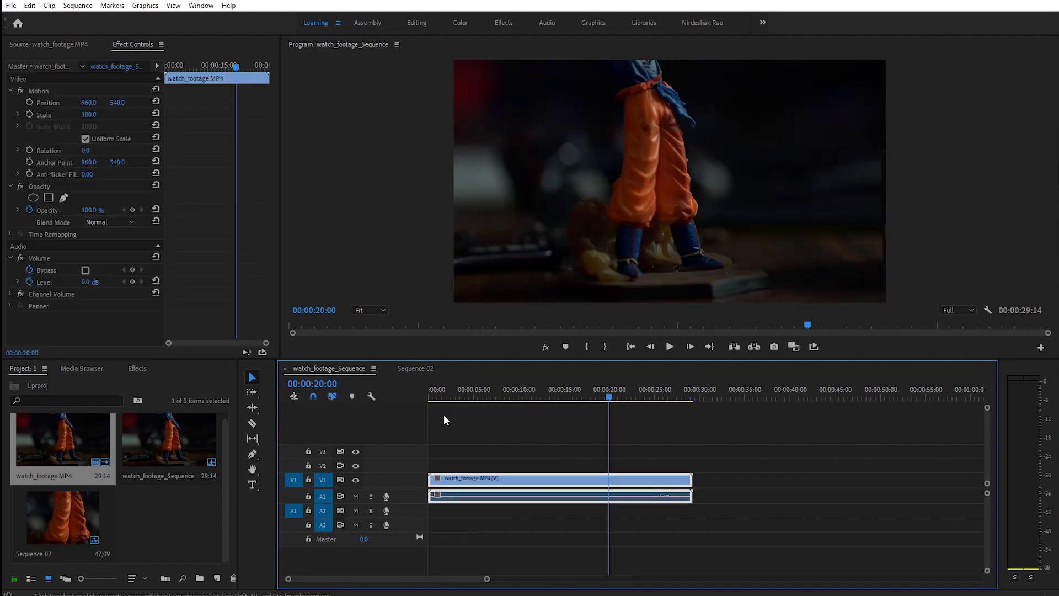
pyautogui.click(416, 374)
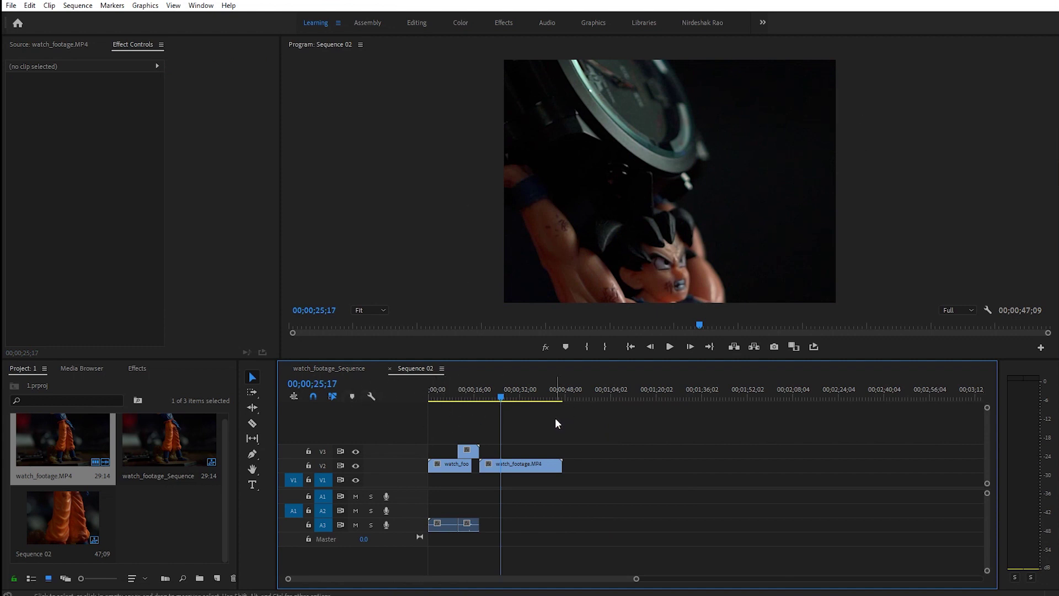
pyautogui.click(337, 370)
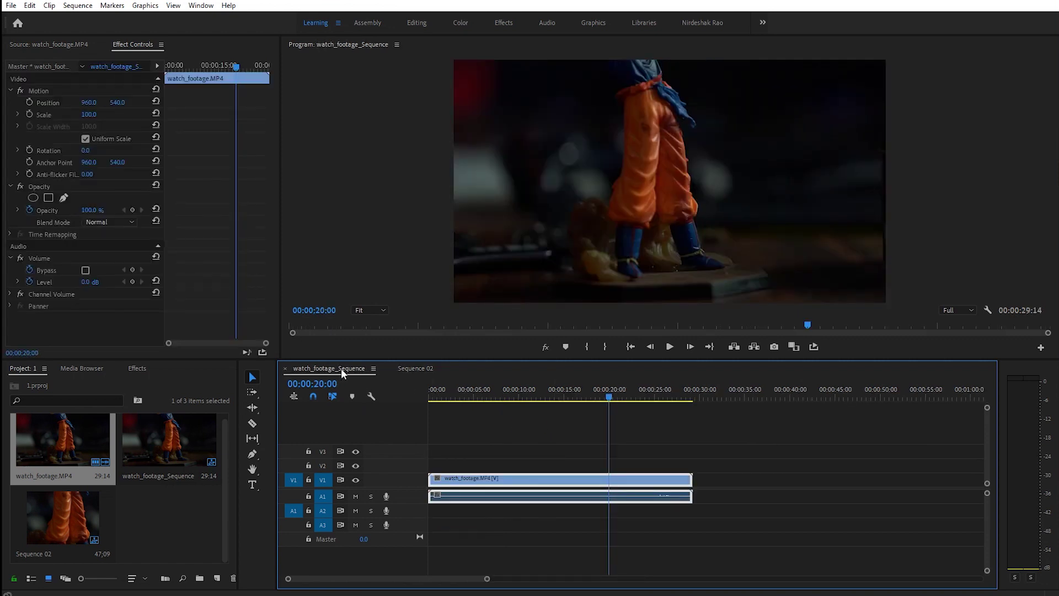
pyautogui.click(88, 7)
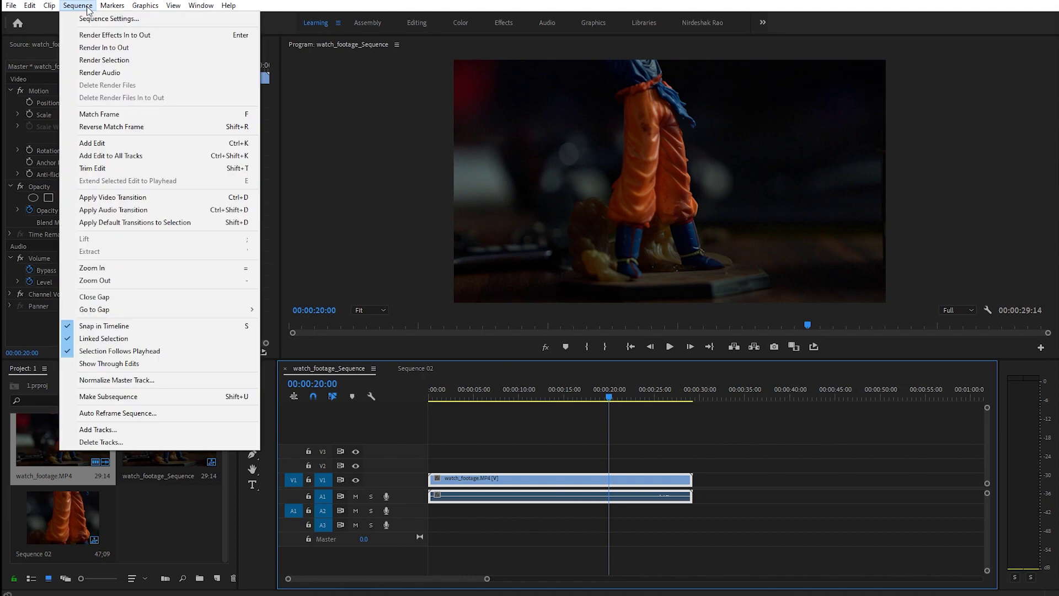
pyautogui.click(164, 23)
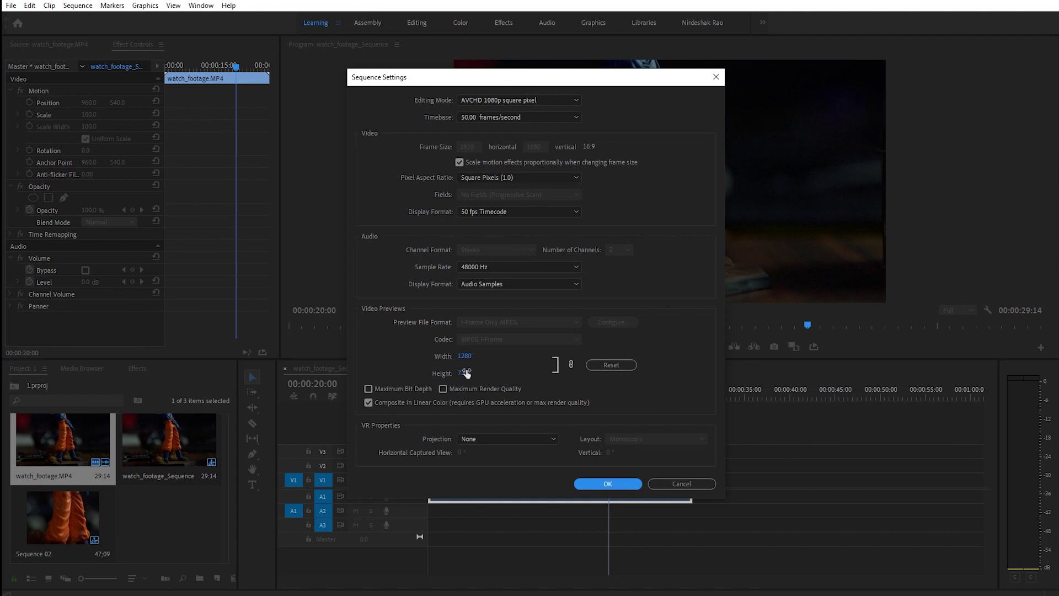
pyautogui.click(701, 485)
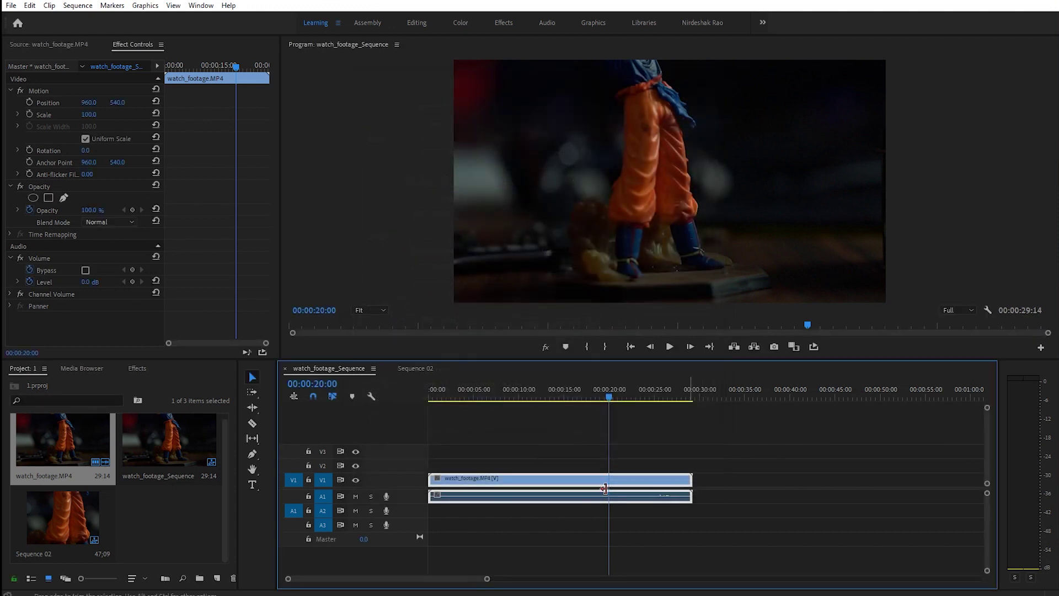
# Set Sequence 02 to Custom editing mode at 1920×1080 and accept deleting its previews.
pyautogui.click(415, 369)
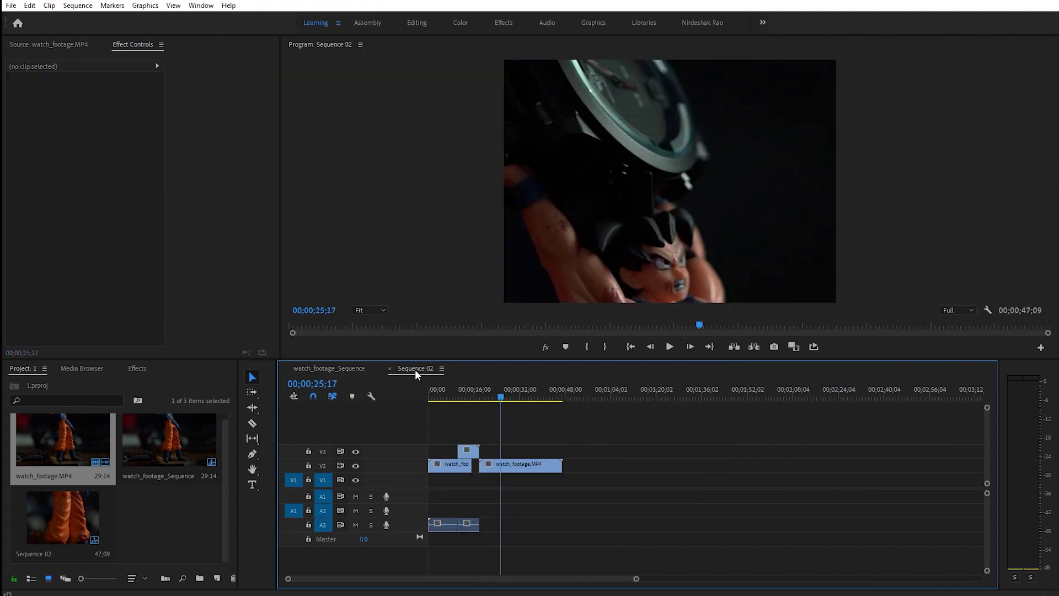
pyautogui.click(77, 7)
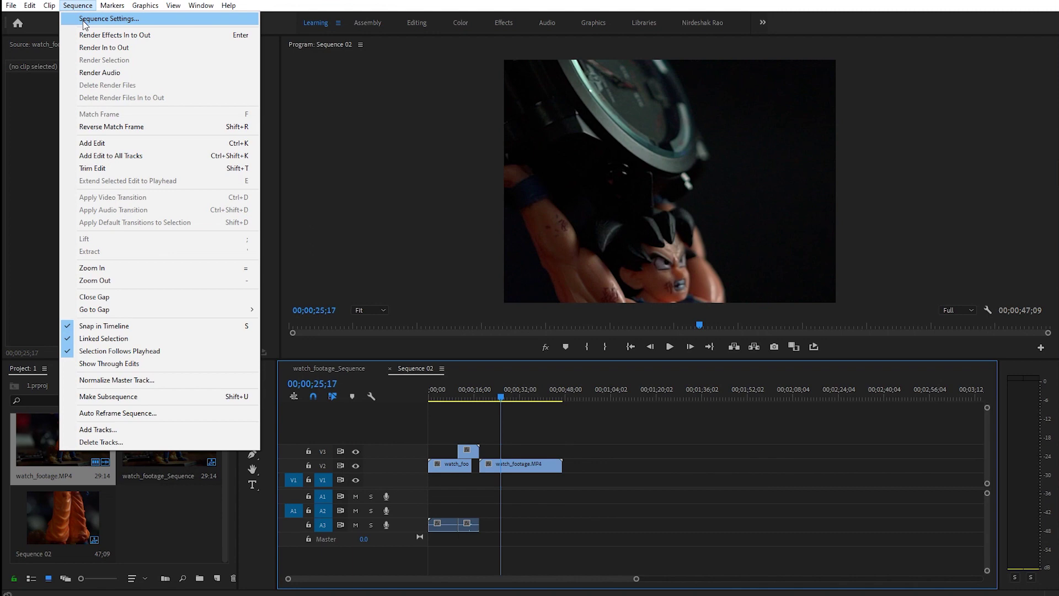
pyautogui.click(84, 20)
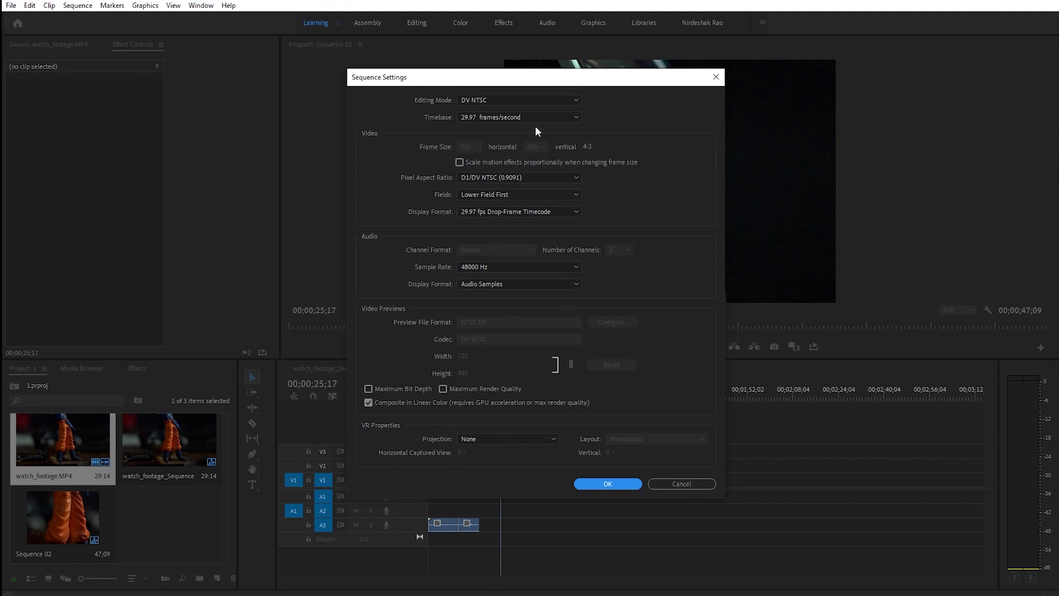
pyautogui.click(524, 99)
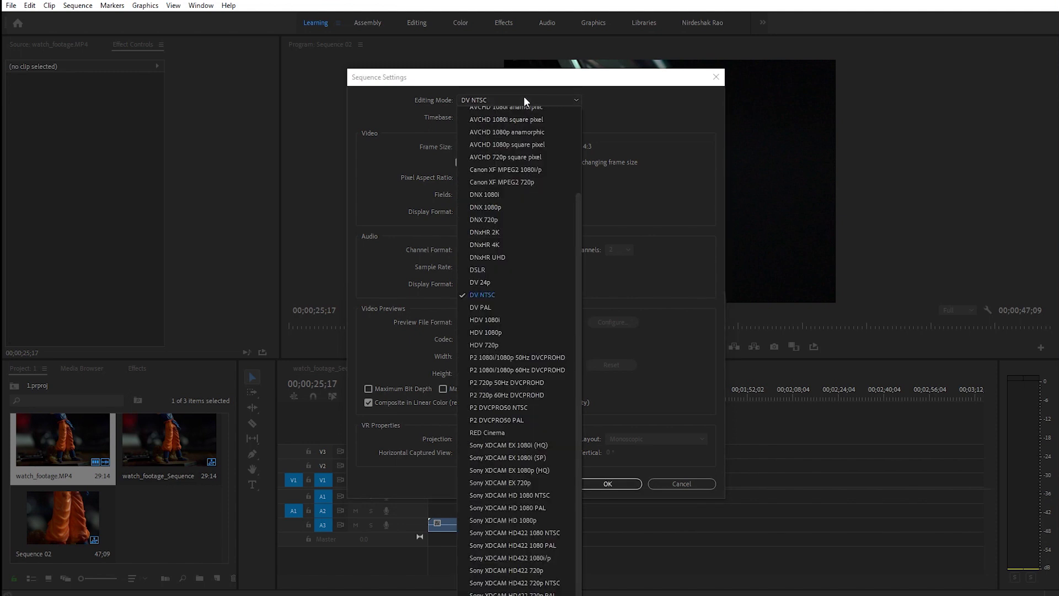
pyautogui.moveTo(580, 271); pyautogui.dragTo(580, 136)
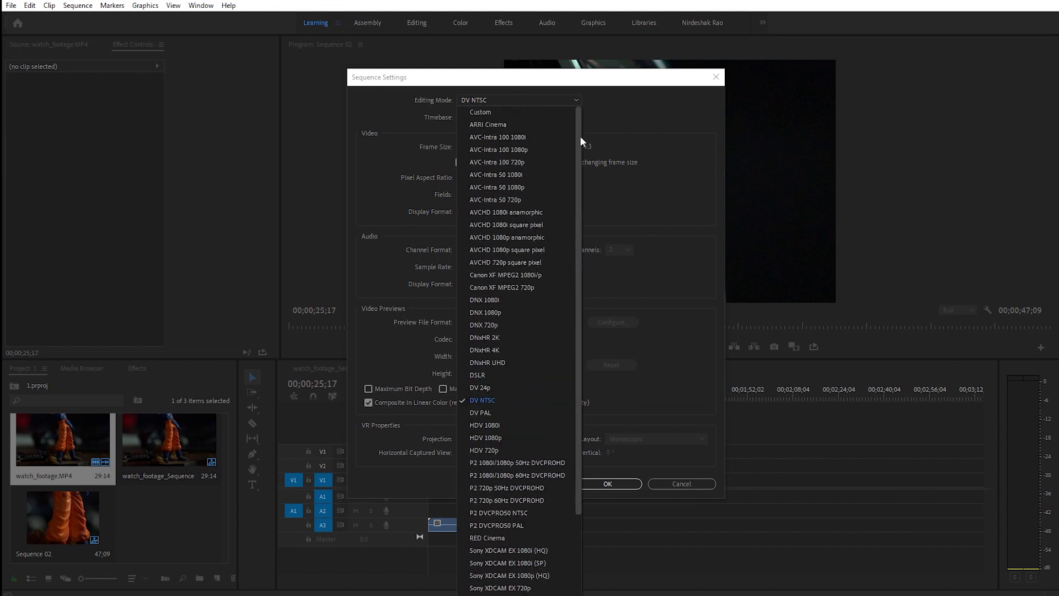
pyautogui.click(490, 112)
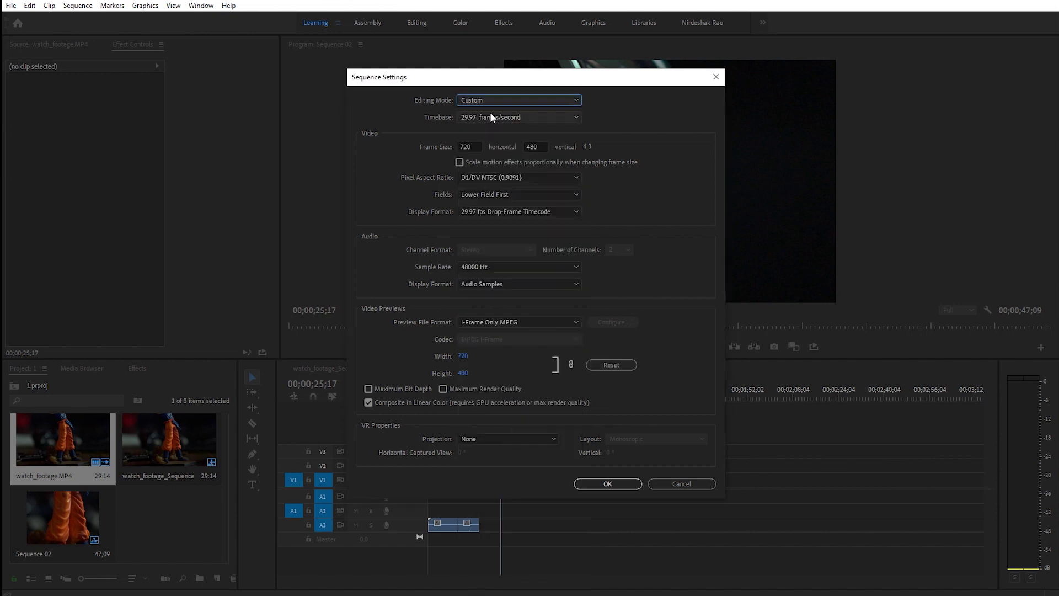
pyautogui.doubleClick(470, 147)
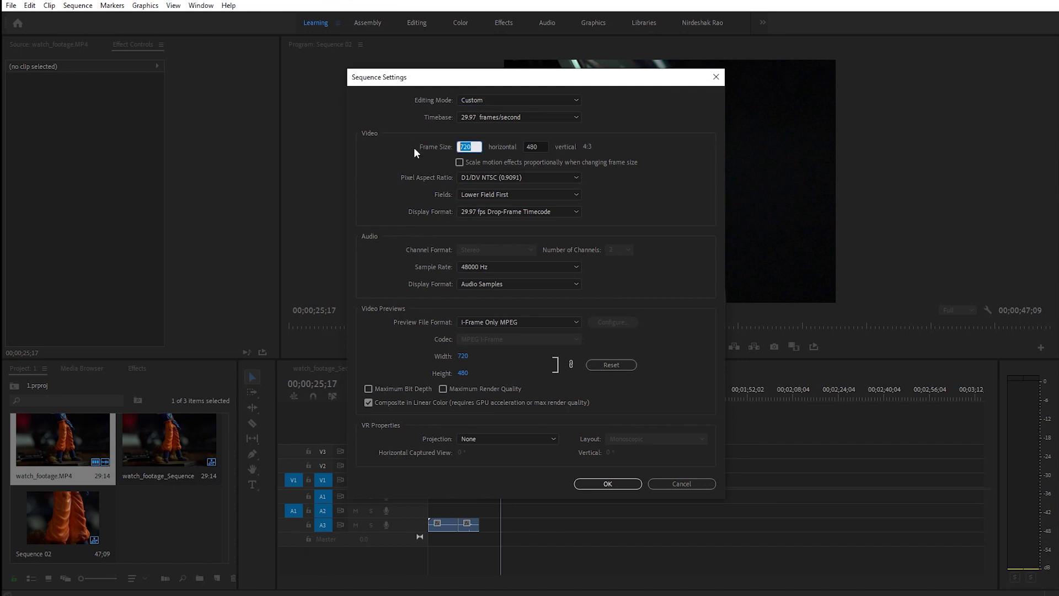
pyautogui.write('1920')
pyautogui.press('Tab')
pyautogui.write('1080')
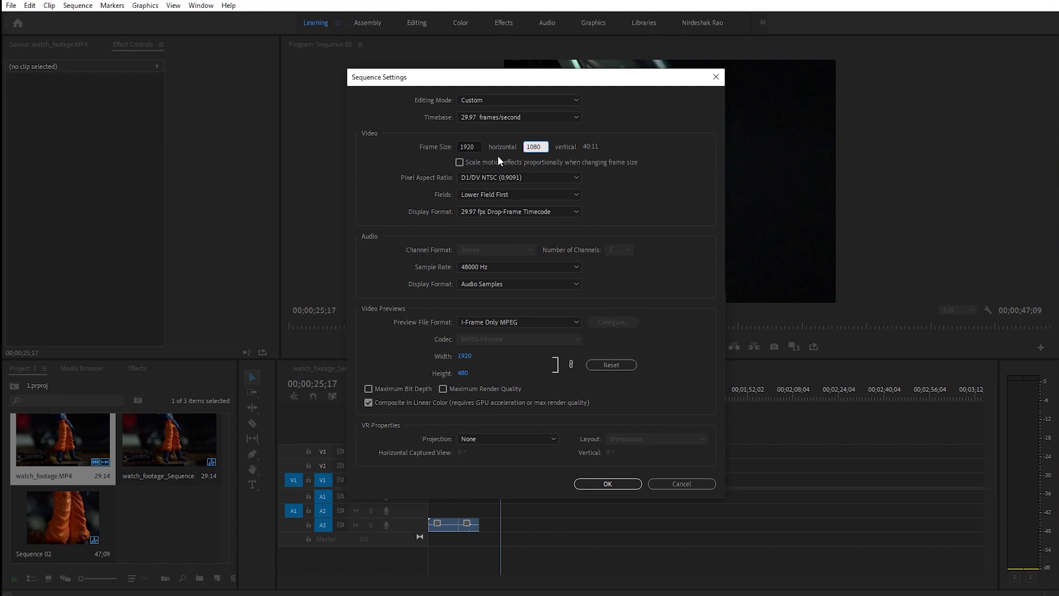
pyautogui.click(617, 487)
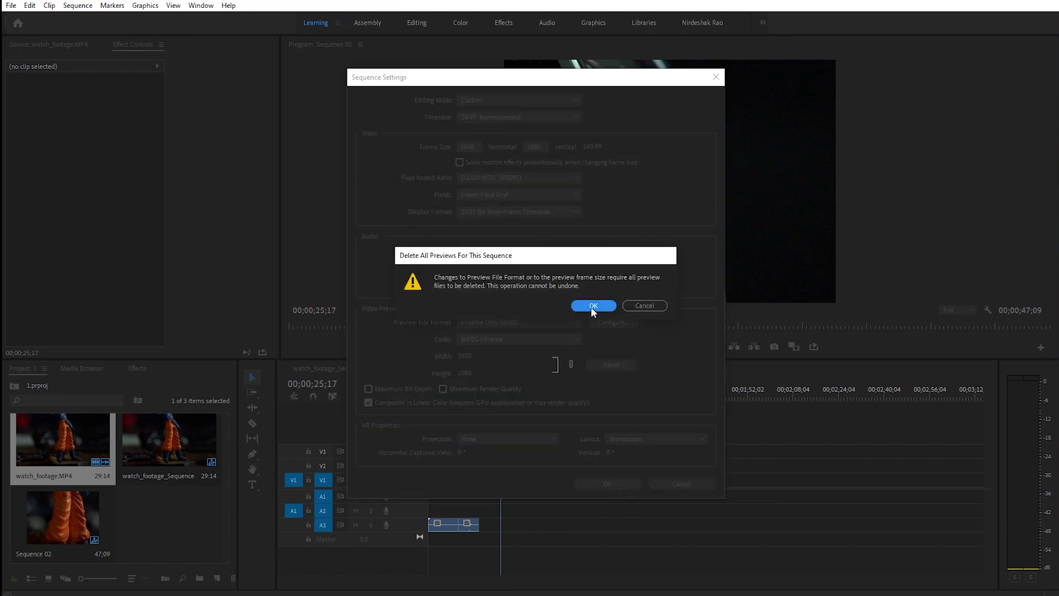
pyautogui.click(591, 307)
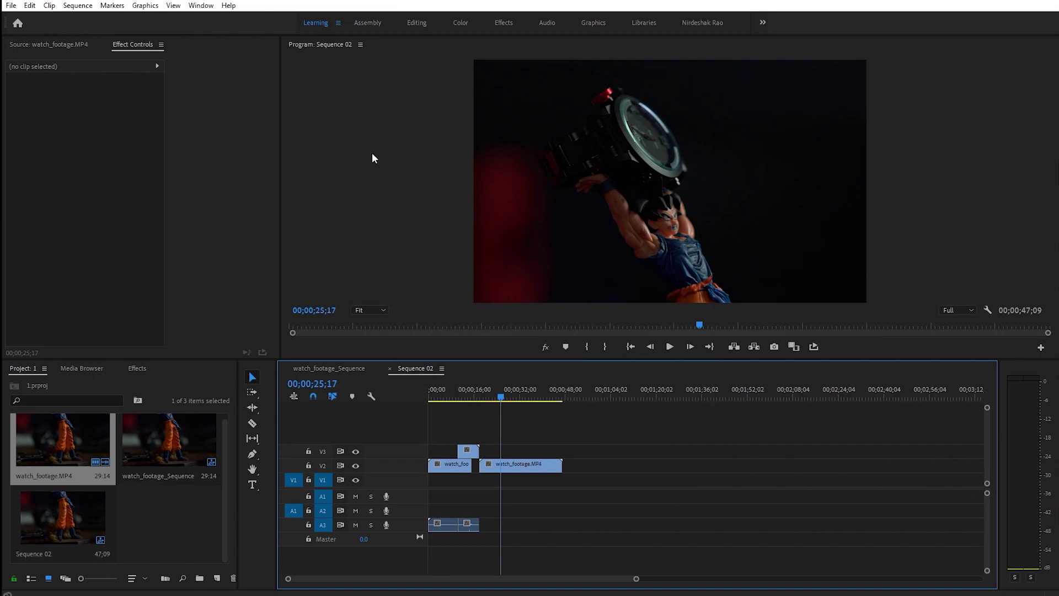
# Check watch_footage_Sequence's AVCHD 1080p, 50 fps settings and cancel without changes.
pyautogui.click(502, 397)
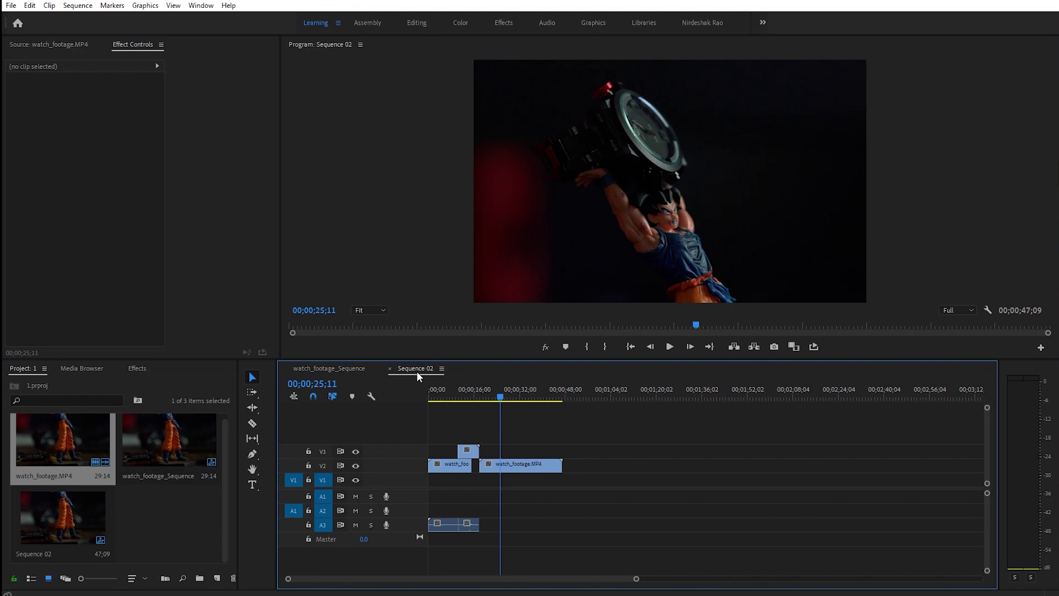
pyautogui.click(331, 370)
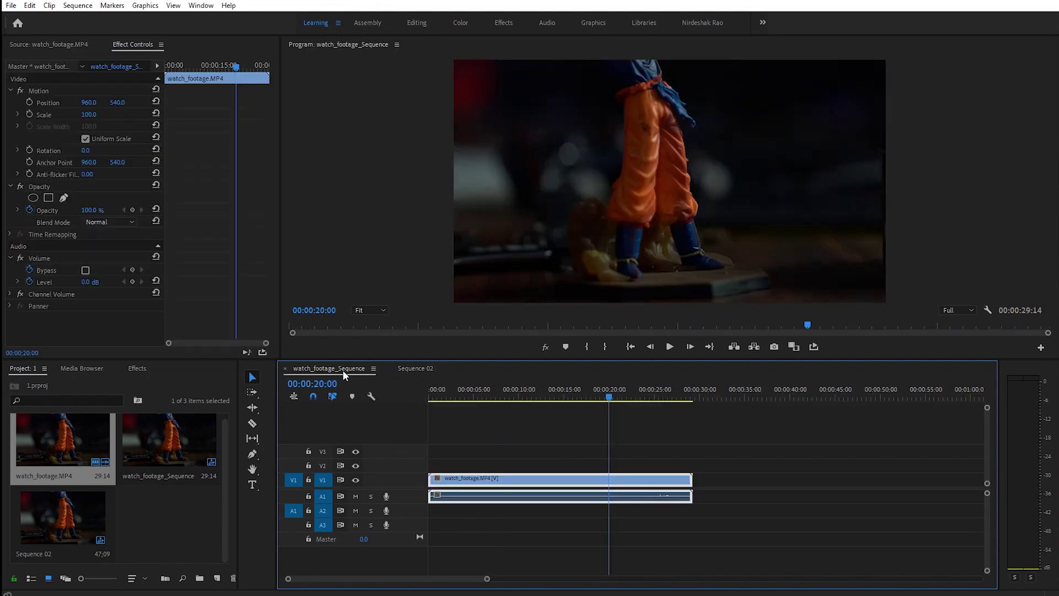
pyautogui.click(78, 6)
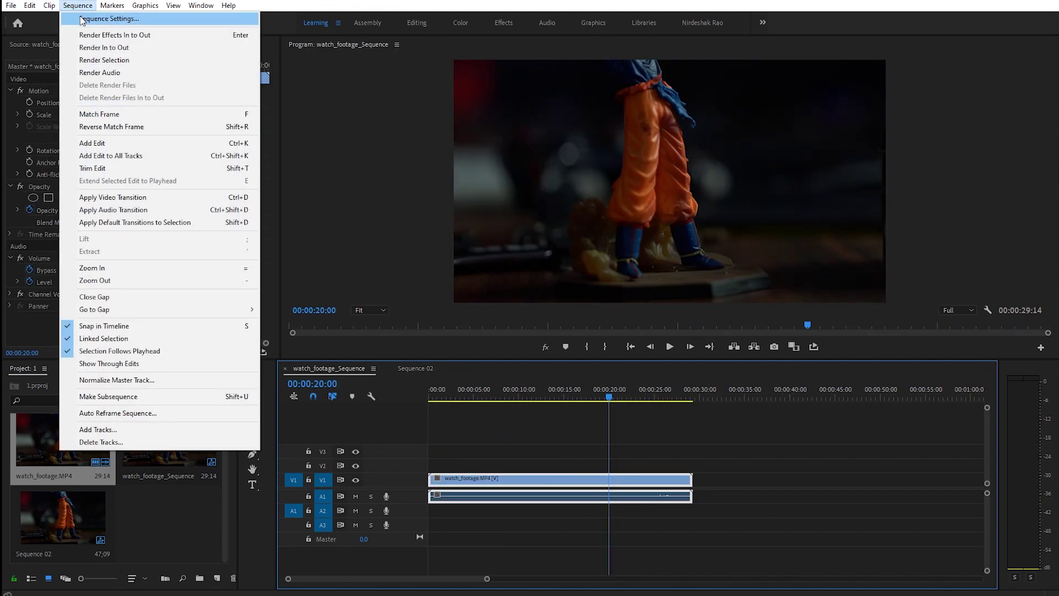
pyautogui.click(81, 19)
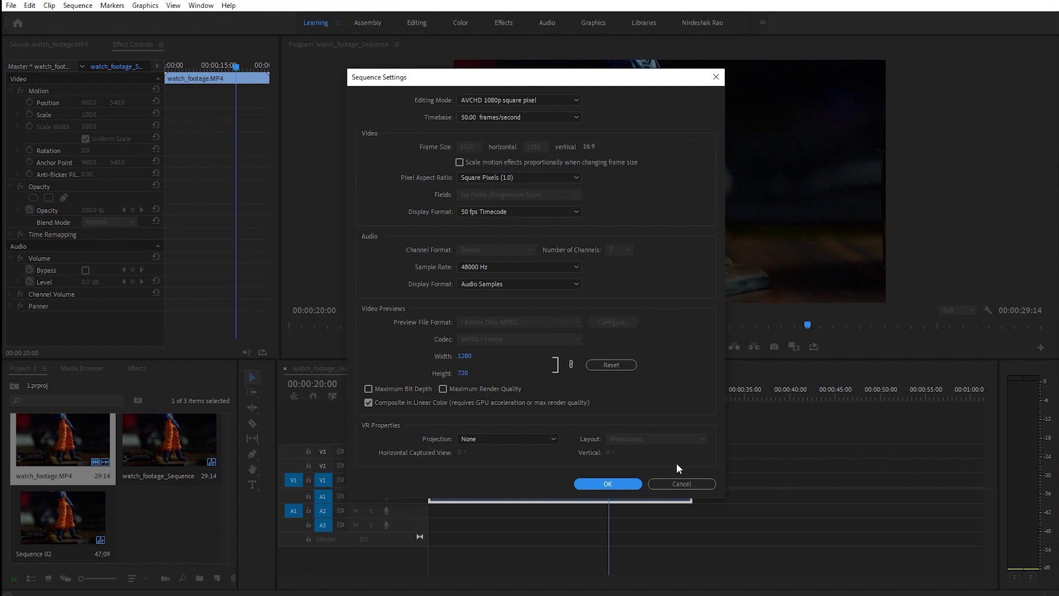
pyautogui.click(676, 483)
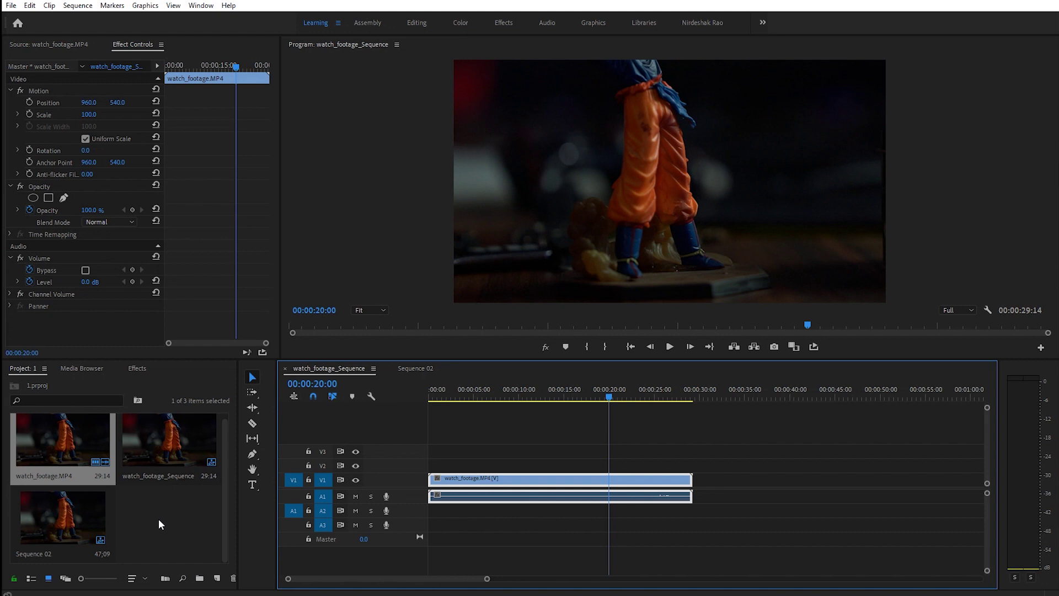
pyautogui.click(78, 5)
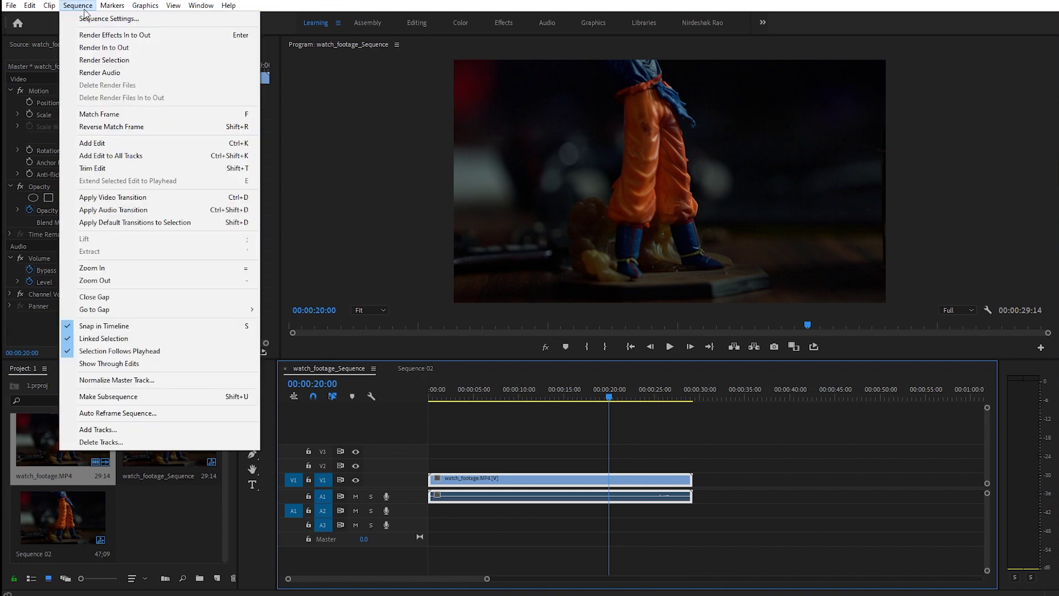
pyautogui.click(83, 8)
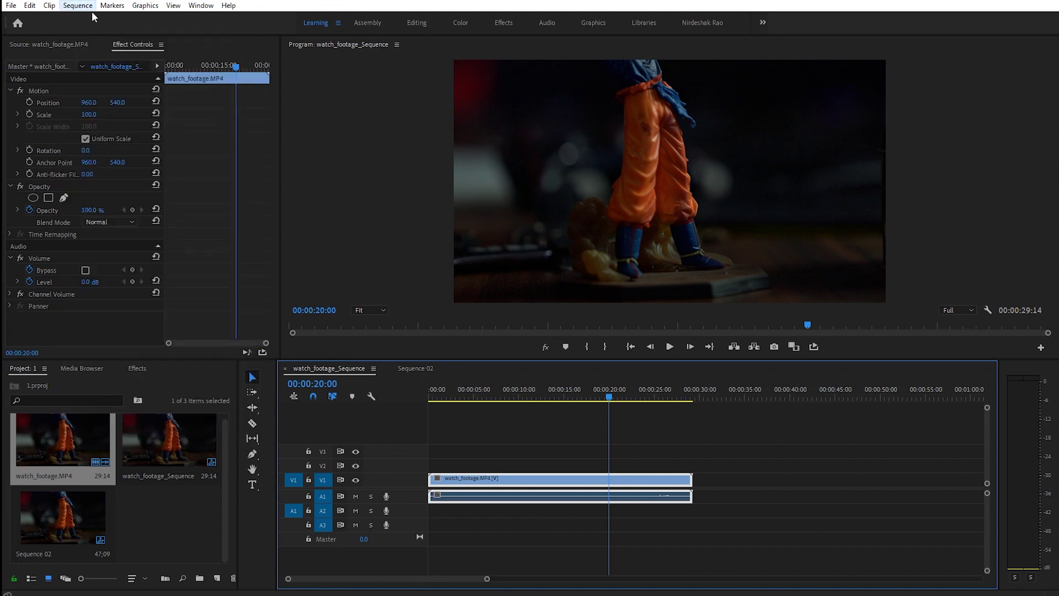
# Start a new sequence from the Project panel and switch to its custom Settings.
pyautogui.rightClick(155, 512)
pyautogui.moveTo(214, 359)
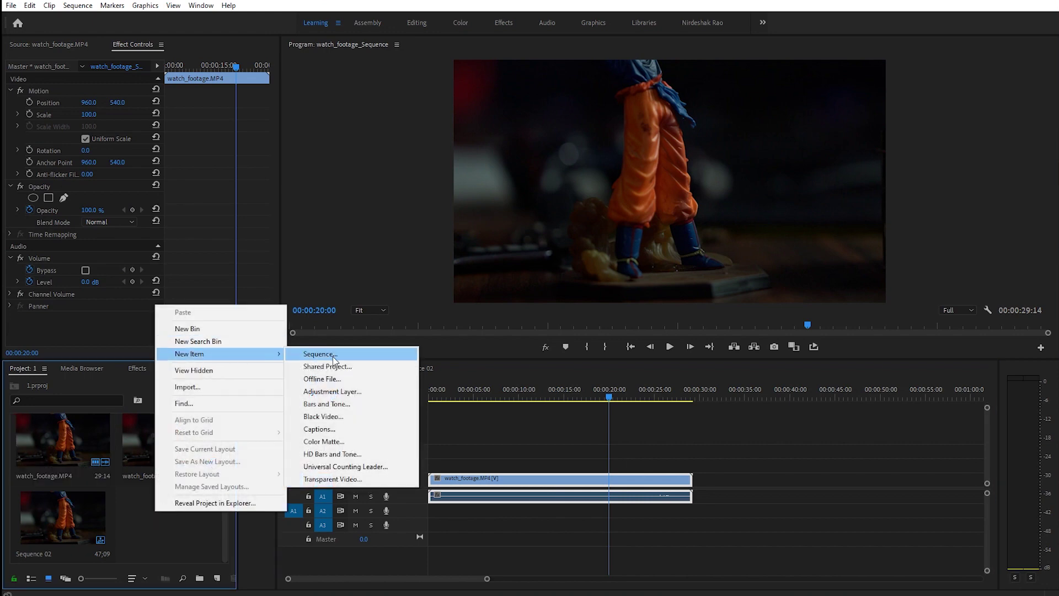
pyautogui.click(336, 356)
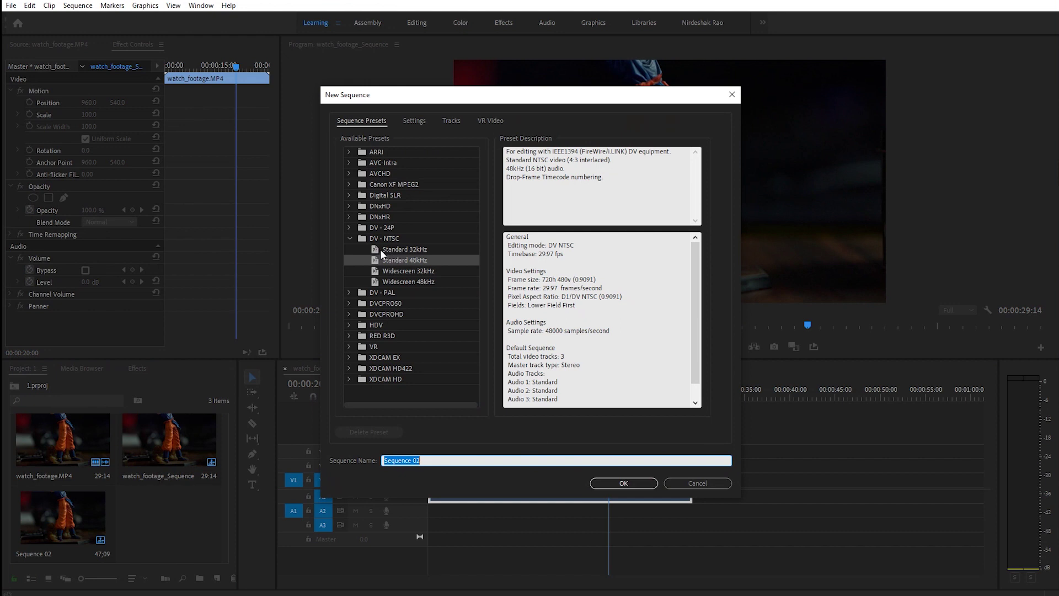
pyautogui.click(349, 293)
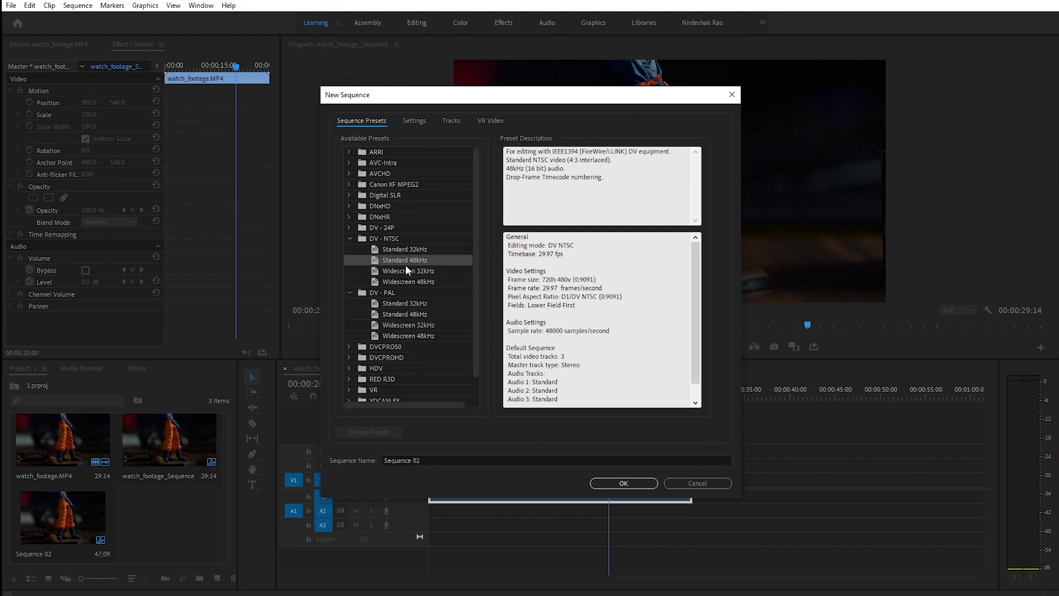
pyautogui.click(414, 121)
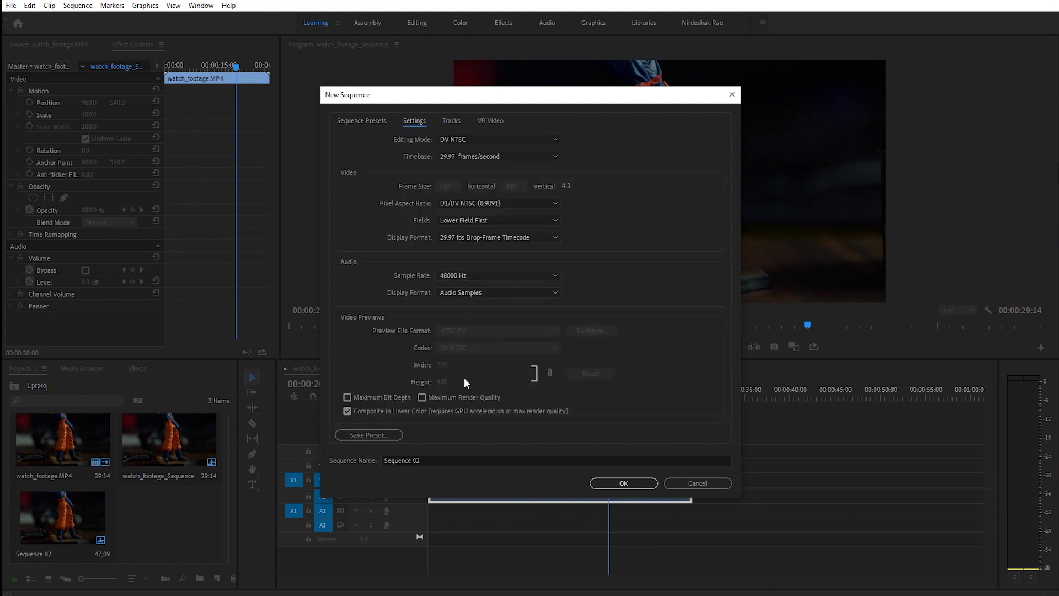
# Set the editing mode to DNX 1080p with a 29.97 fps timebase.
pyautogui.click(503, 138)
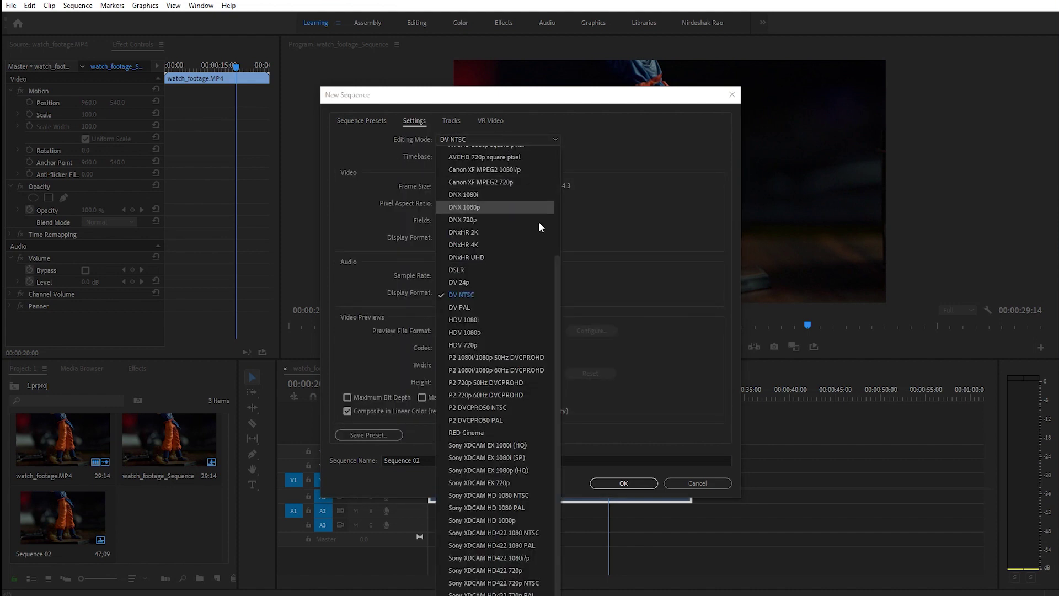
pyautogui.moveTo(557, 303)
pyautogui.mouseDown()
pyautogui.moveTo(561, 196)
pyautogui.moveTo(555, 353)
pyautogui.mouseUp()
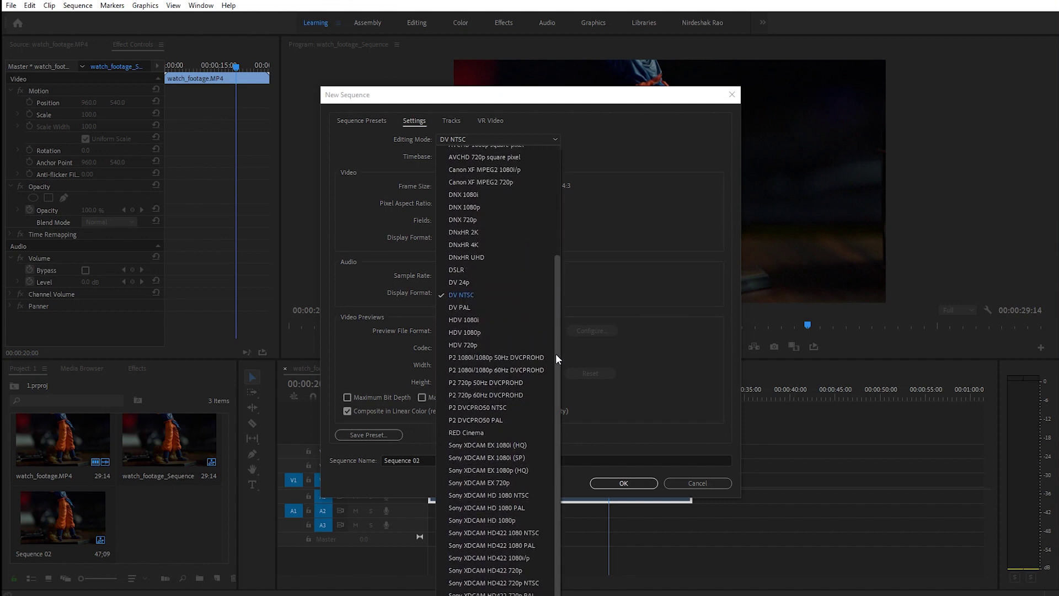
pyautogui.moveTo(555, 299); pyautogui.dragTo(557, 279)
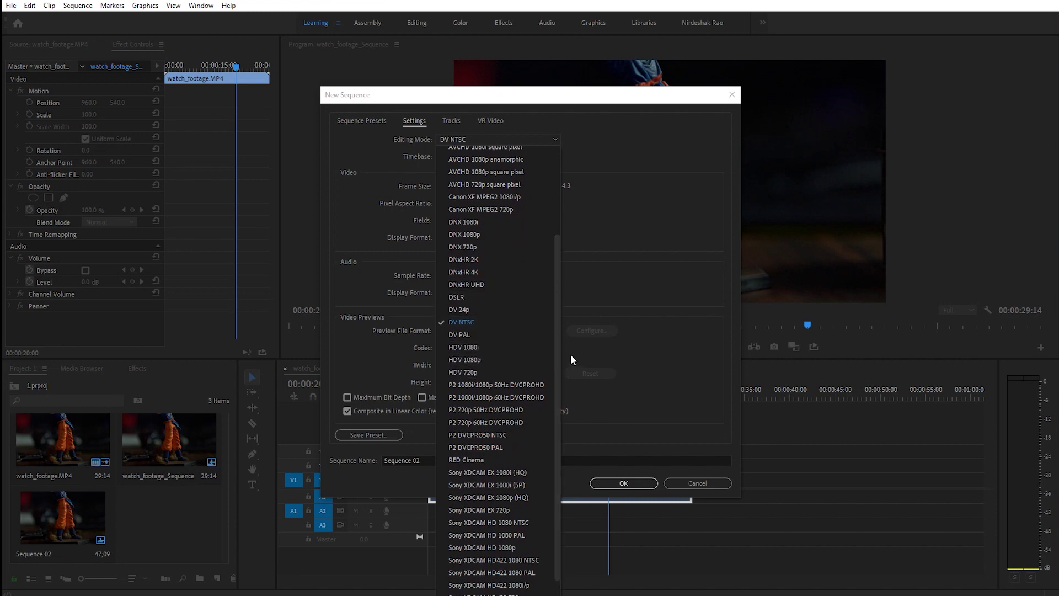
pyautogui.moveTo(555, 322); pyautogui.dragTo(558, 307)
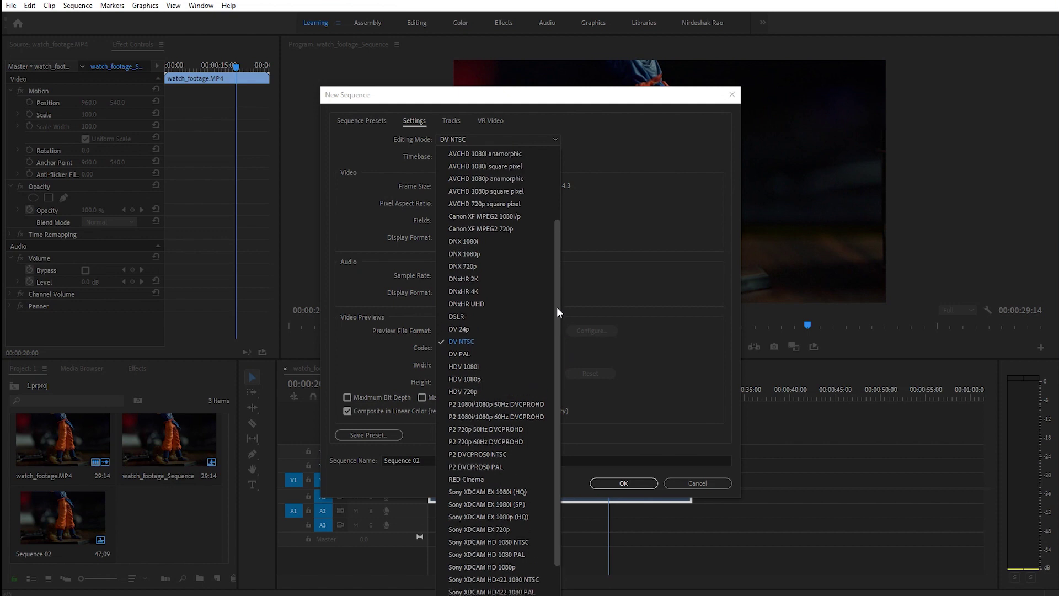
pyautogui.click(503, 379)
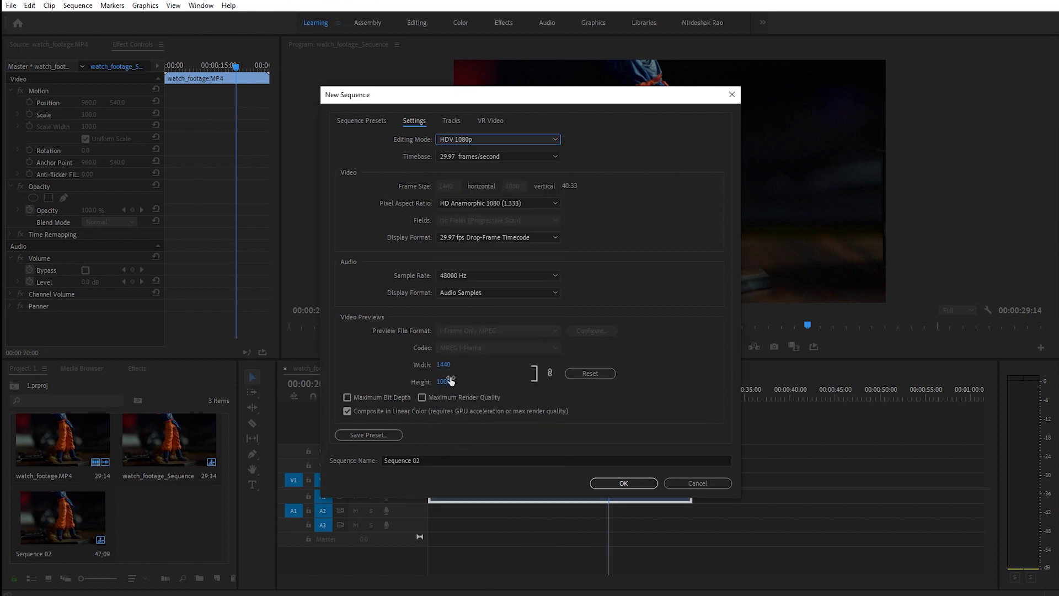
pyautogui.click(555, 142)
pyautogui.moveTo(558, 288); pyautogui.dragTo(560, 230)
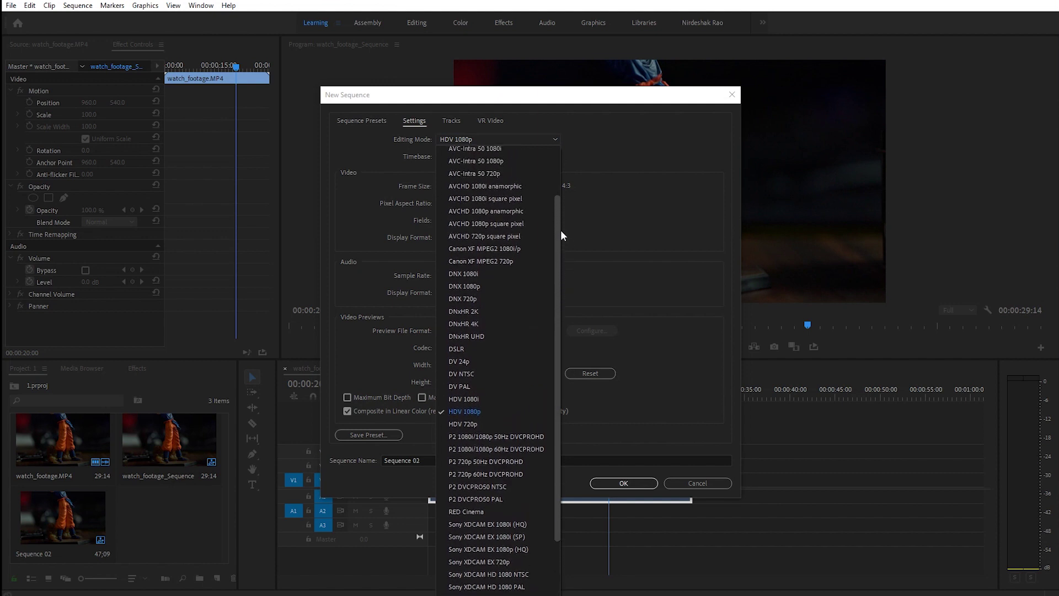
pyautogui.click(497, 293)
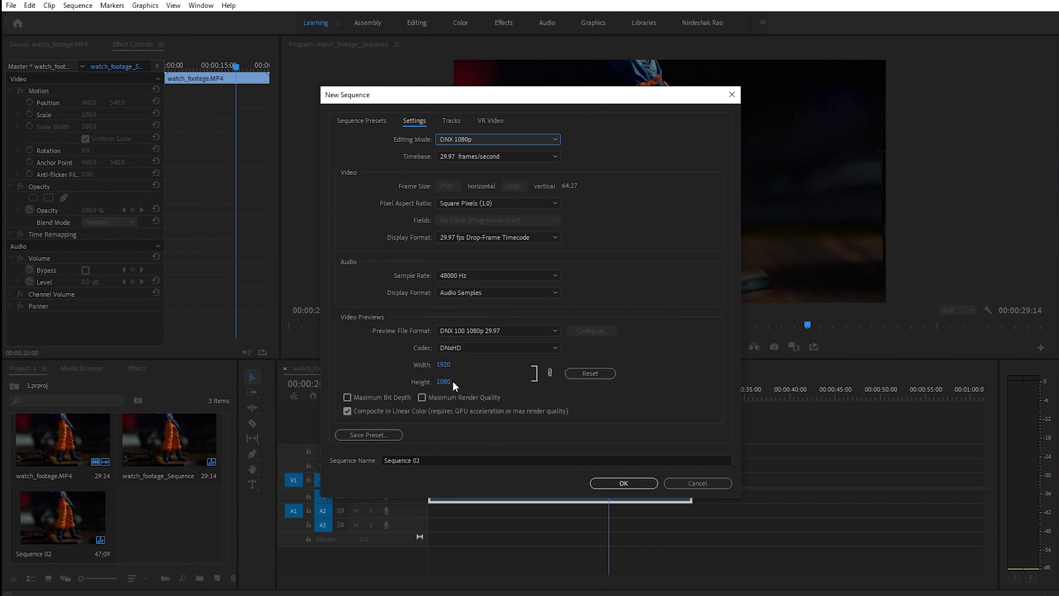
pyautogui.click(555, 157)
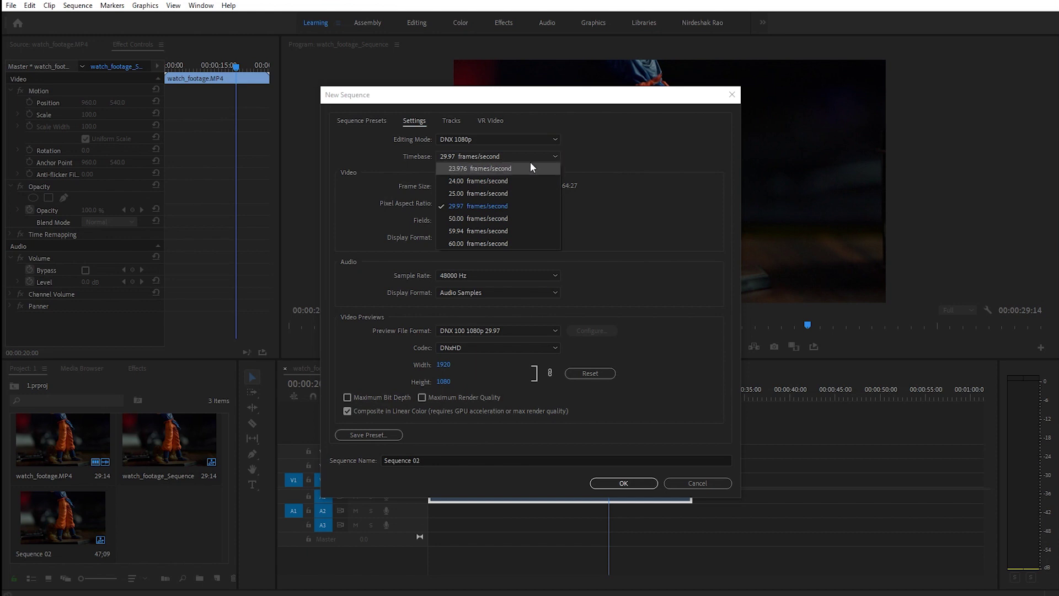
pyautogui.click(614, 159)
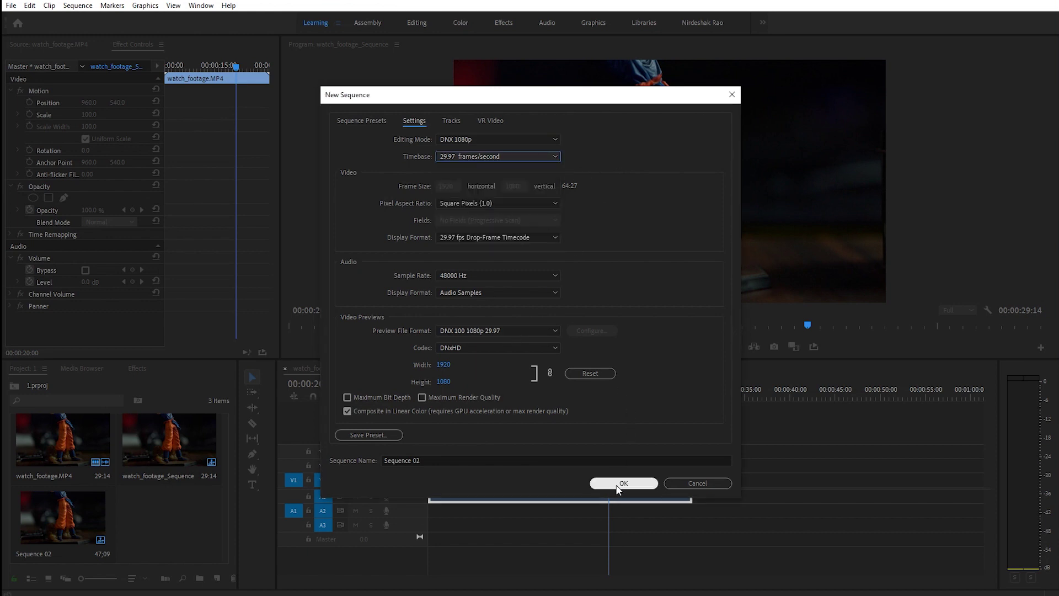
# Name the new sequence Sequence 03 and create it.
pyautogui.click(442, 460)
pyautogui.moveTo(417, 460); pyautogui.dragTo(461, 469)
pyautogui.write('3')
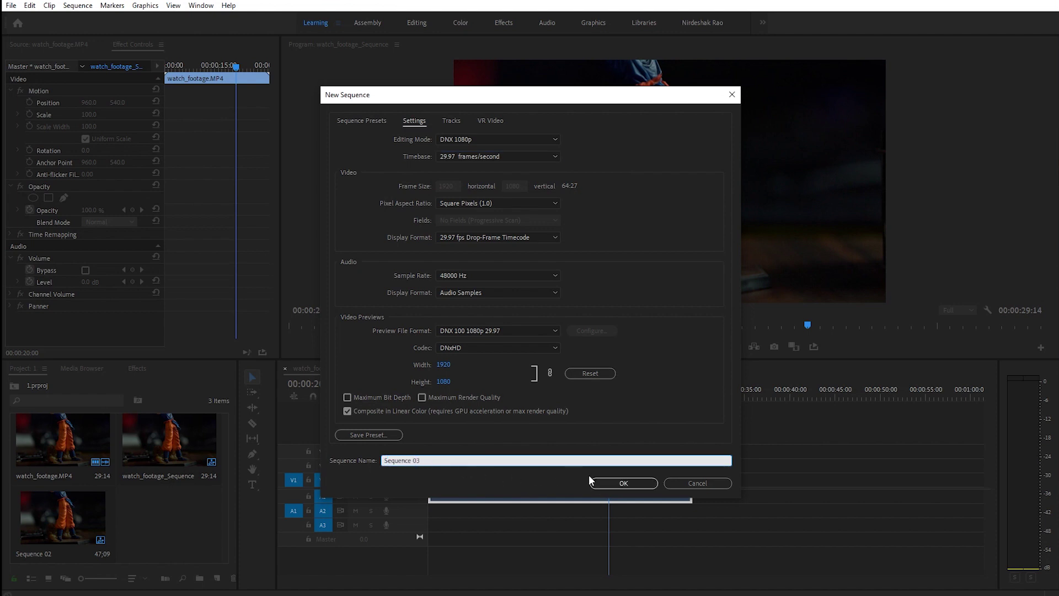
pyautogui.click(632, 479)
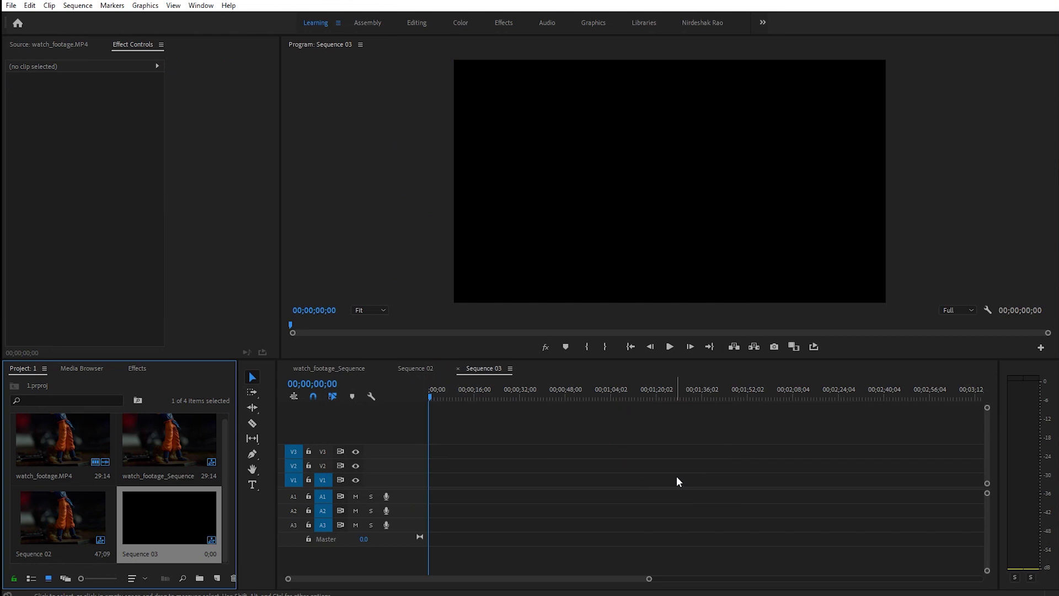
# Nest Sequence 02 into Sequence 03 and answer the clip mismatch warning.
pyautogui.click(333, 368)
pyautogui.click(485, 368)
pyautogui.click(340, 369)
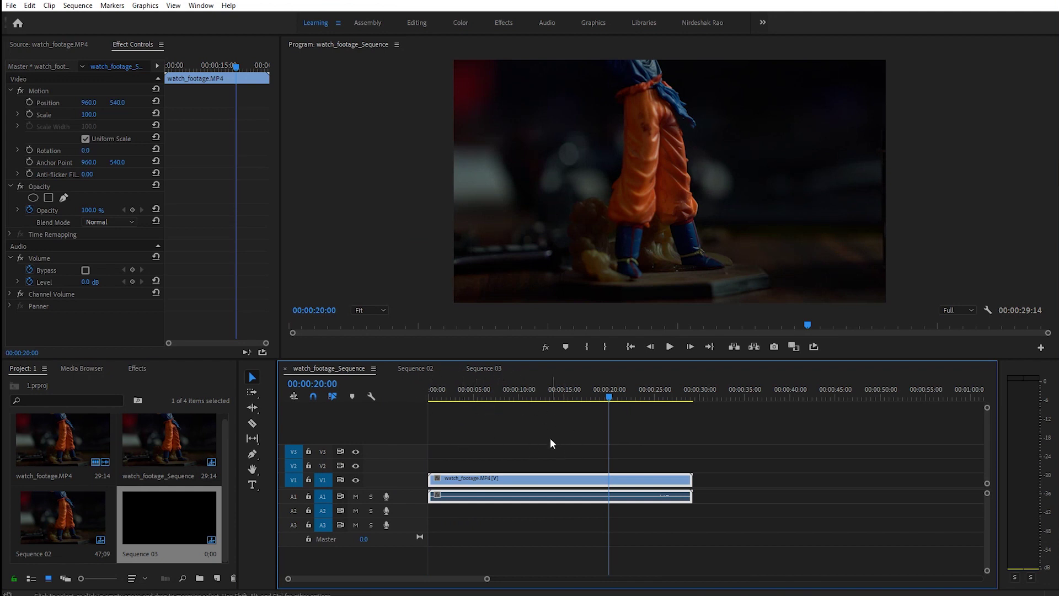
pyautogui.click(482, 368)
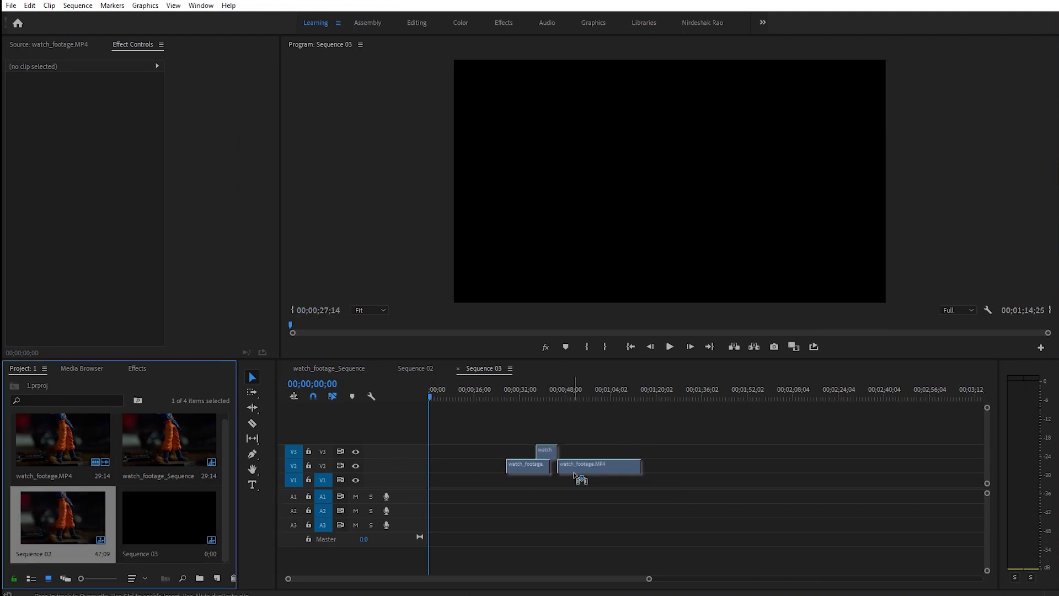
pyautogui.moveTo(72, 521); pyautogui.dragTo(577, 486)
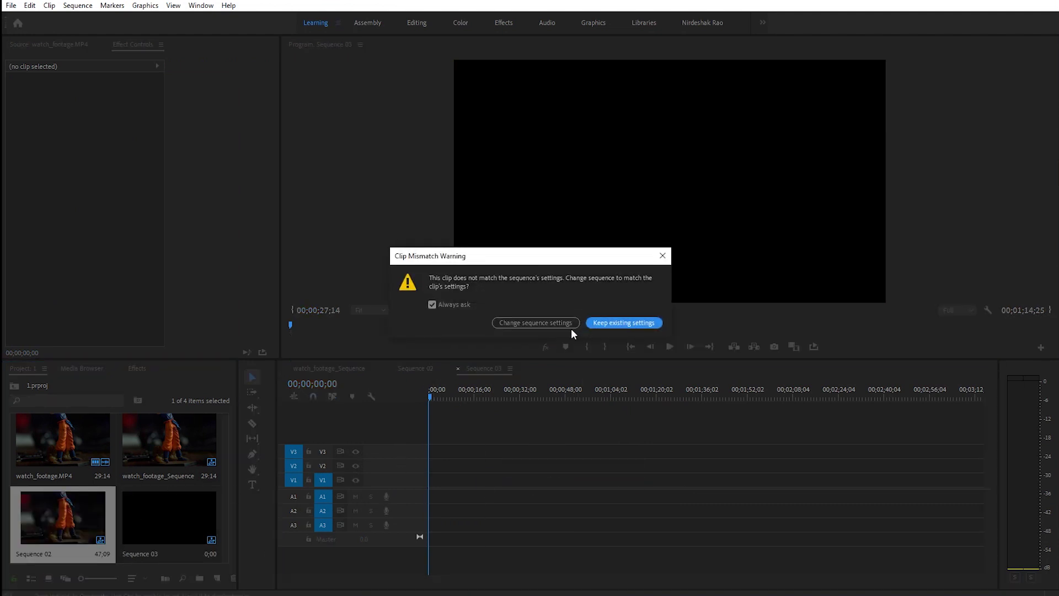
pyautogui.click(555, 325)
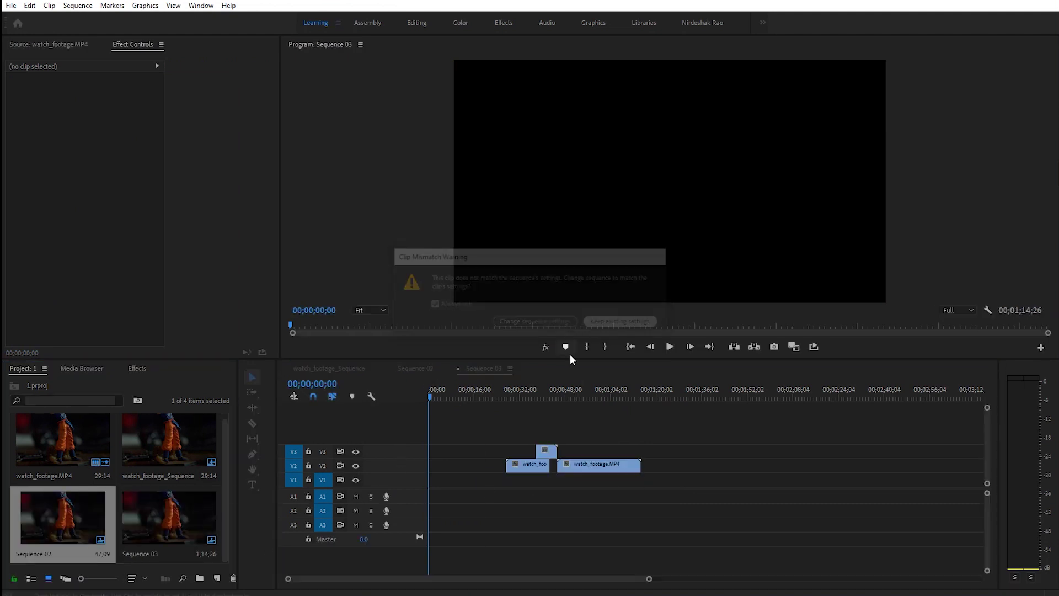
# Add watch_footage_Sequence to V2 around 00;01;36 and set the playhead to 00;00;11;06.
pyautogui.click(68, 440)
pyautogui.moveTo(180, 436); pyautogui.dragTo(428, 466)
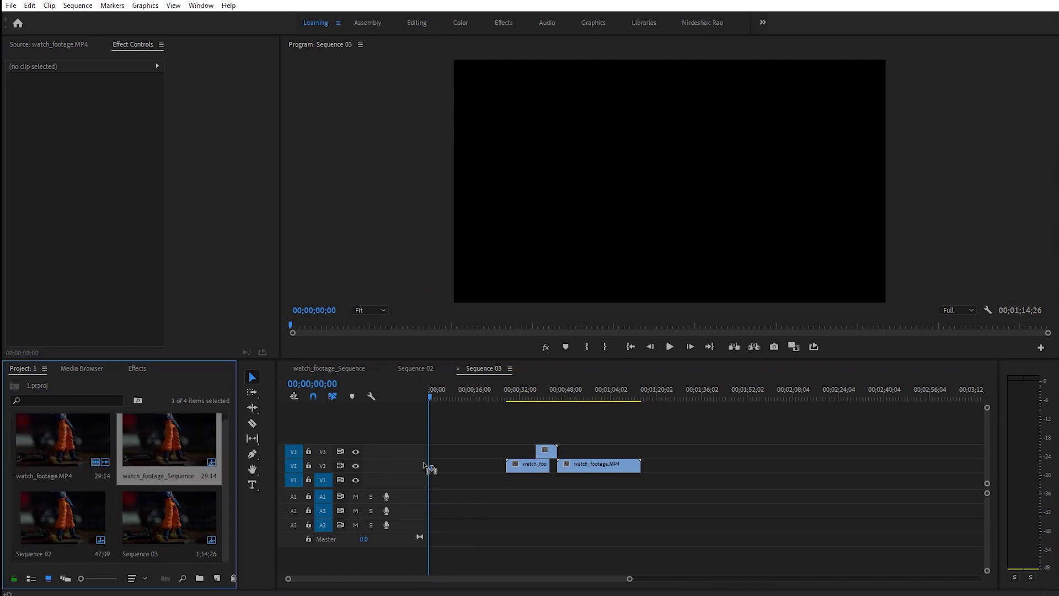
pyautogui.moveTo(427, 467); pyautogui.dragTo(687, 466)
pyautogui.moveTo(514, 395); pyautogui.dragTo(461, 393)
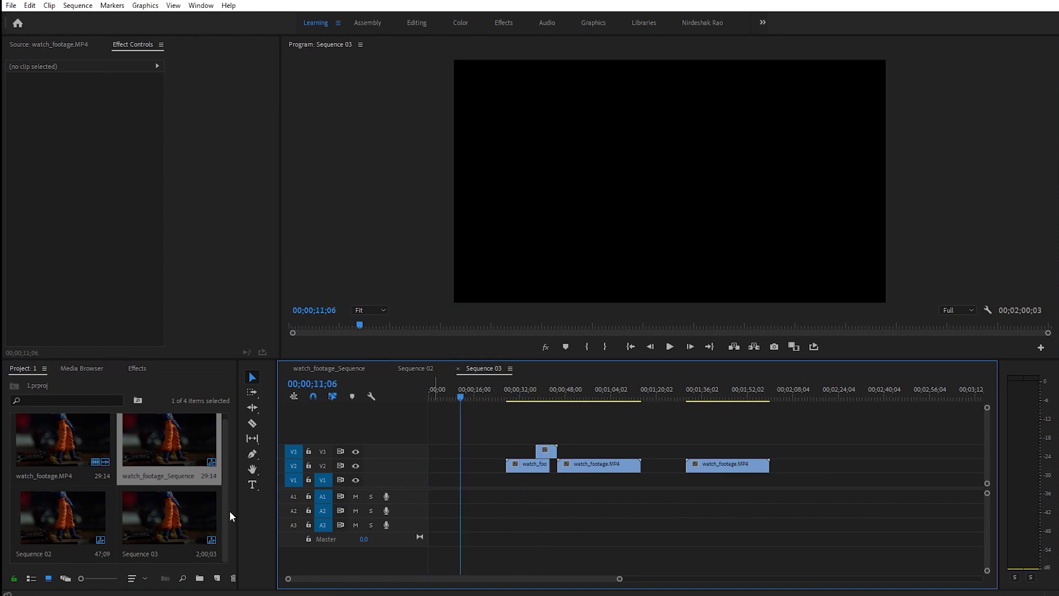
pyautogui.click(162, 538)
# Rename Sequence 03 to Main_output and cancel the stray watch_footage.MP4 rename.
pyautogui.click(158, 554)
pyautogui.write('Main_output')
pyautogui.press('Tab')
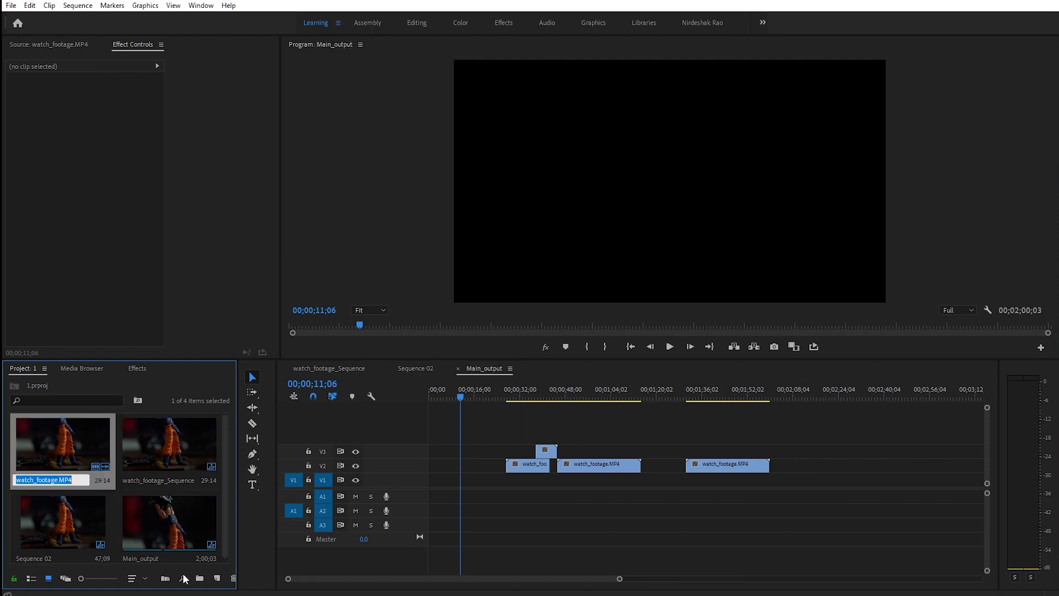
pyautogui.click(555, 427)
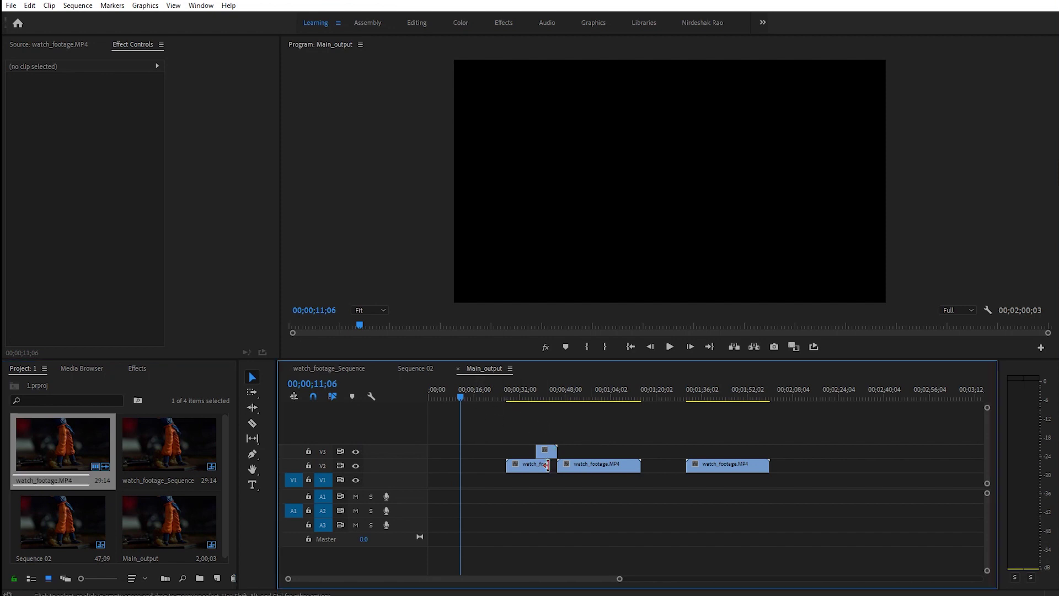
pyautogui.moveTo(660, 415); pyautogui.dragTo(500, 493)
pyautogui.moveTo(641, 395); pyautogui.dragTo(495, 400)
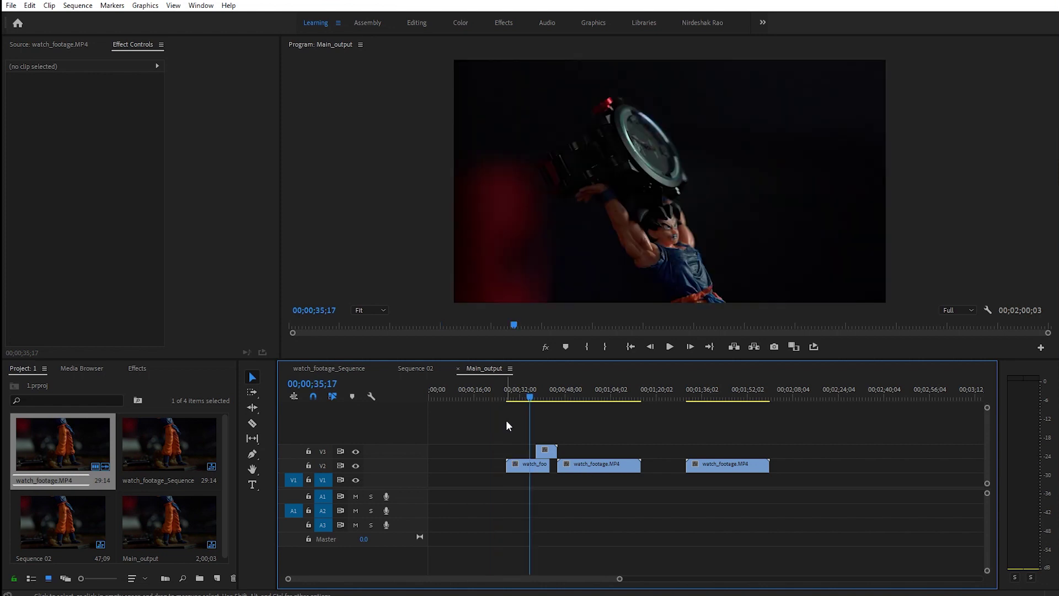
pyautogui.click(261, 529)
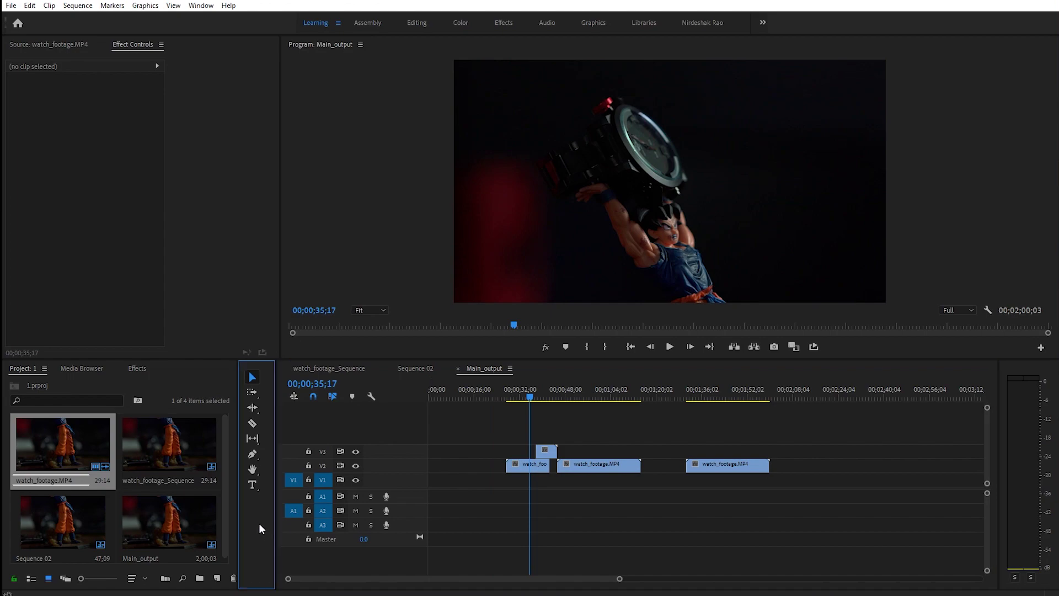